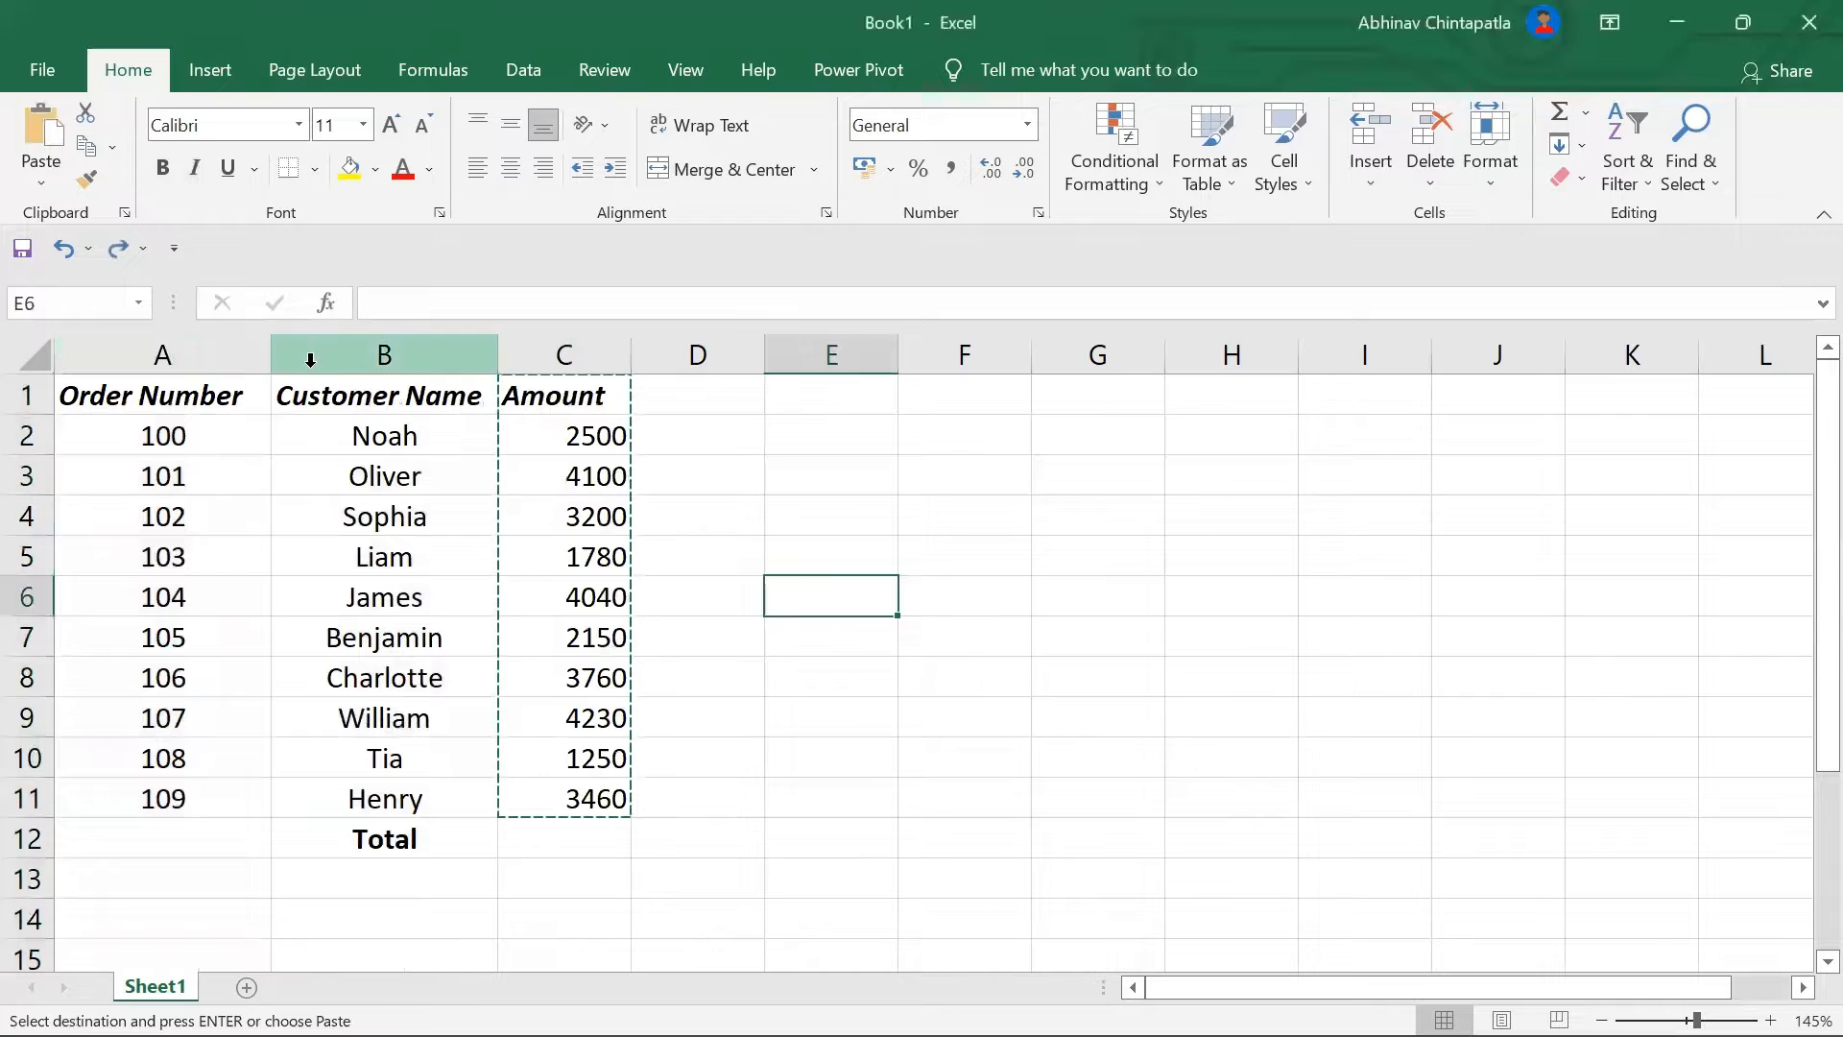
Step: Shift-drag the Customer Name cells B1:B11 in front of Order Number in column A
{"action": "left_click_drag", "start_coordinate": [363, 389], "coordinate": [389, 804]}
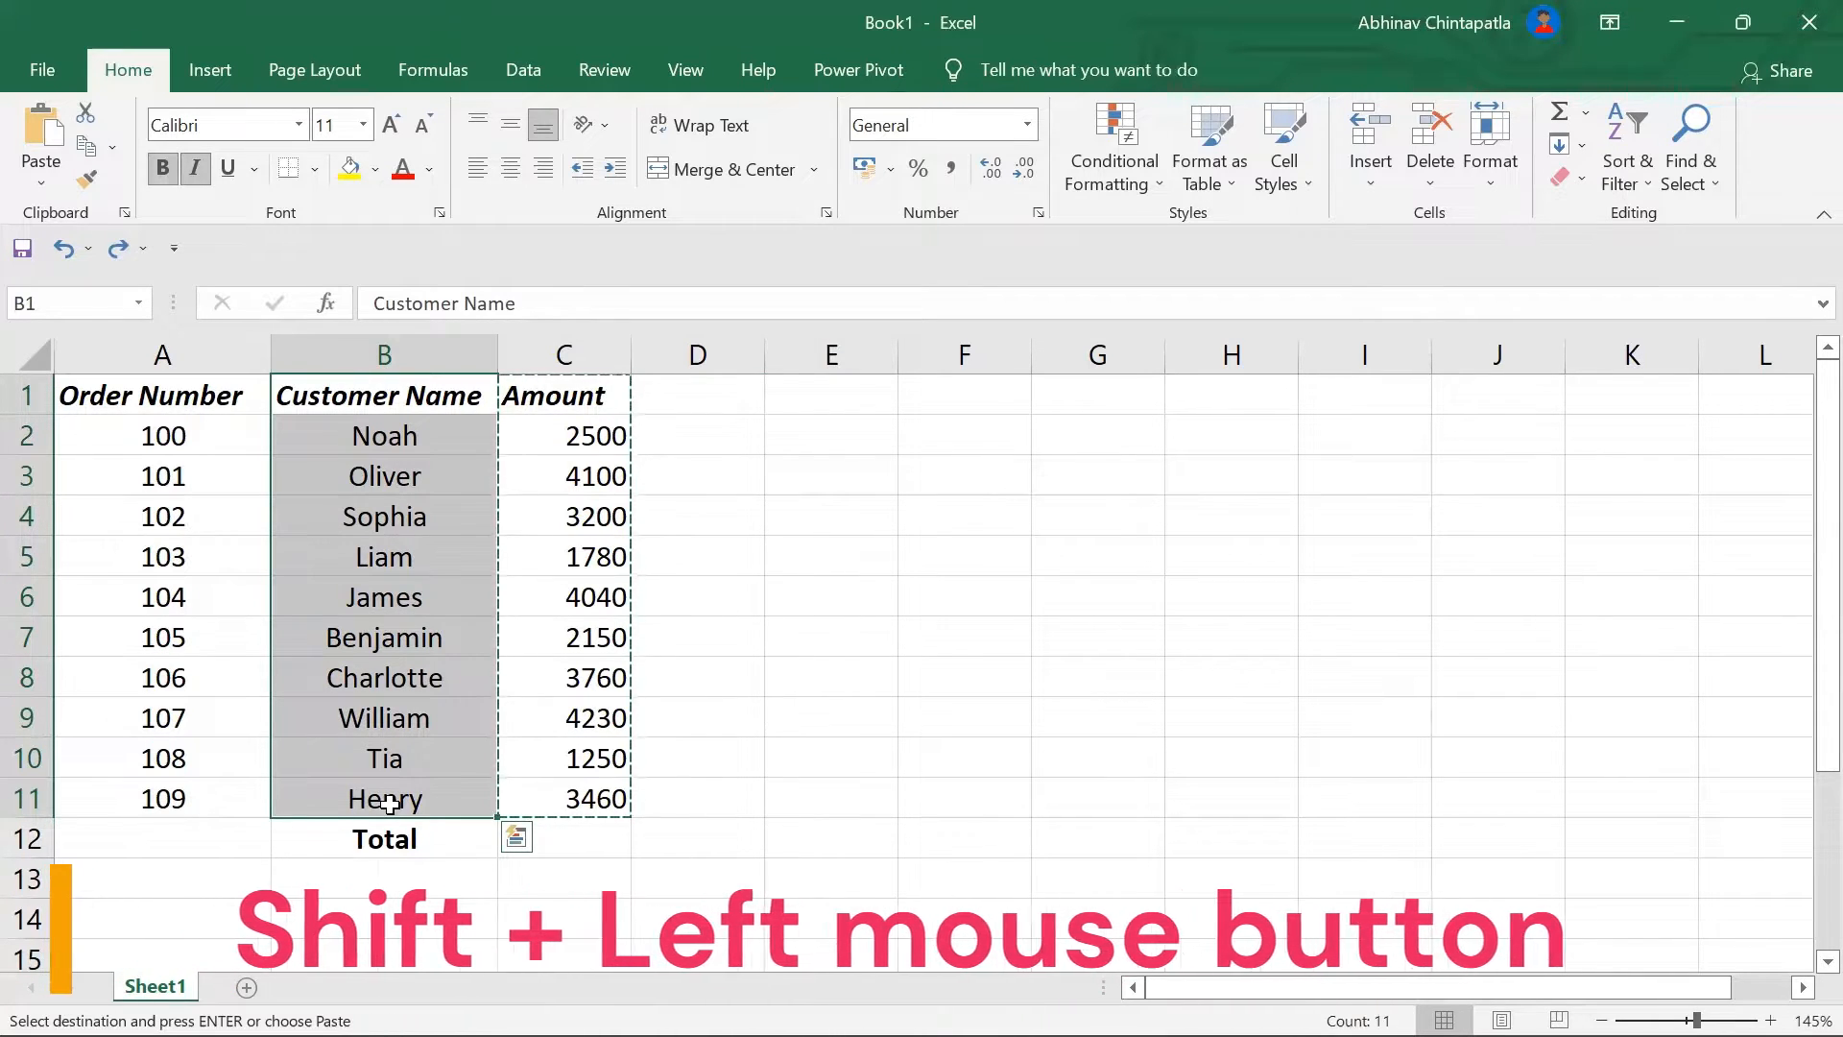
{"action": "key", "text": "shift"}
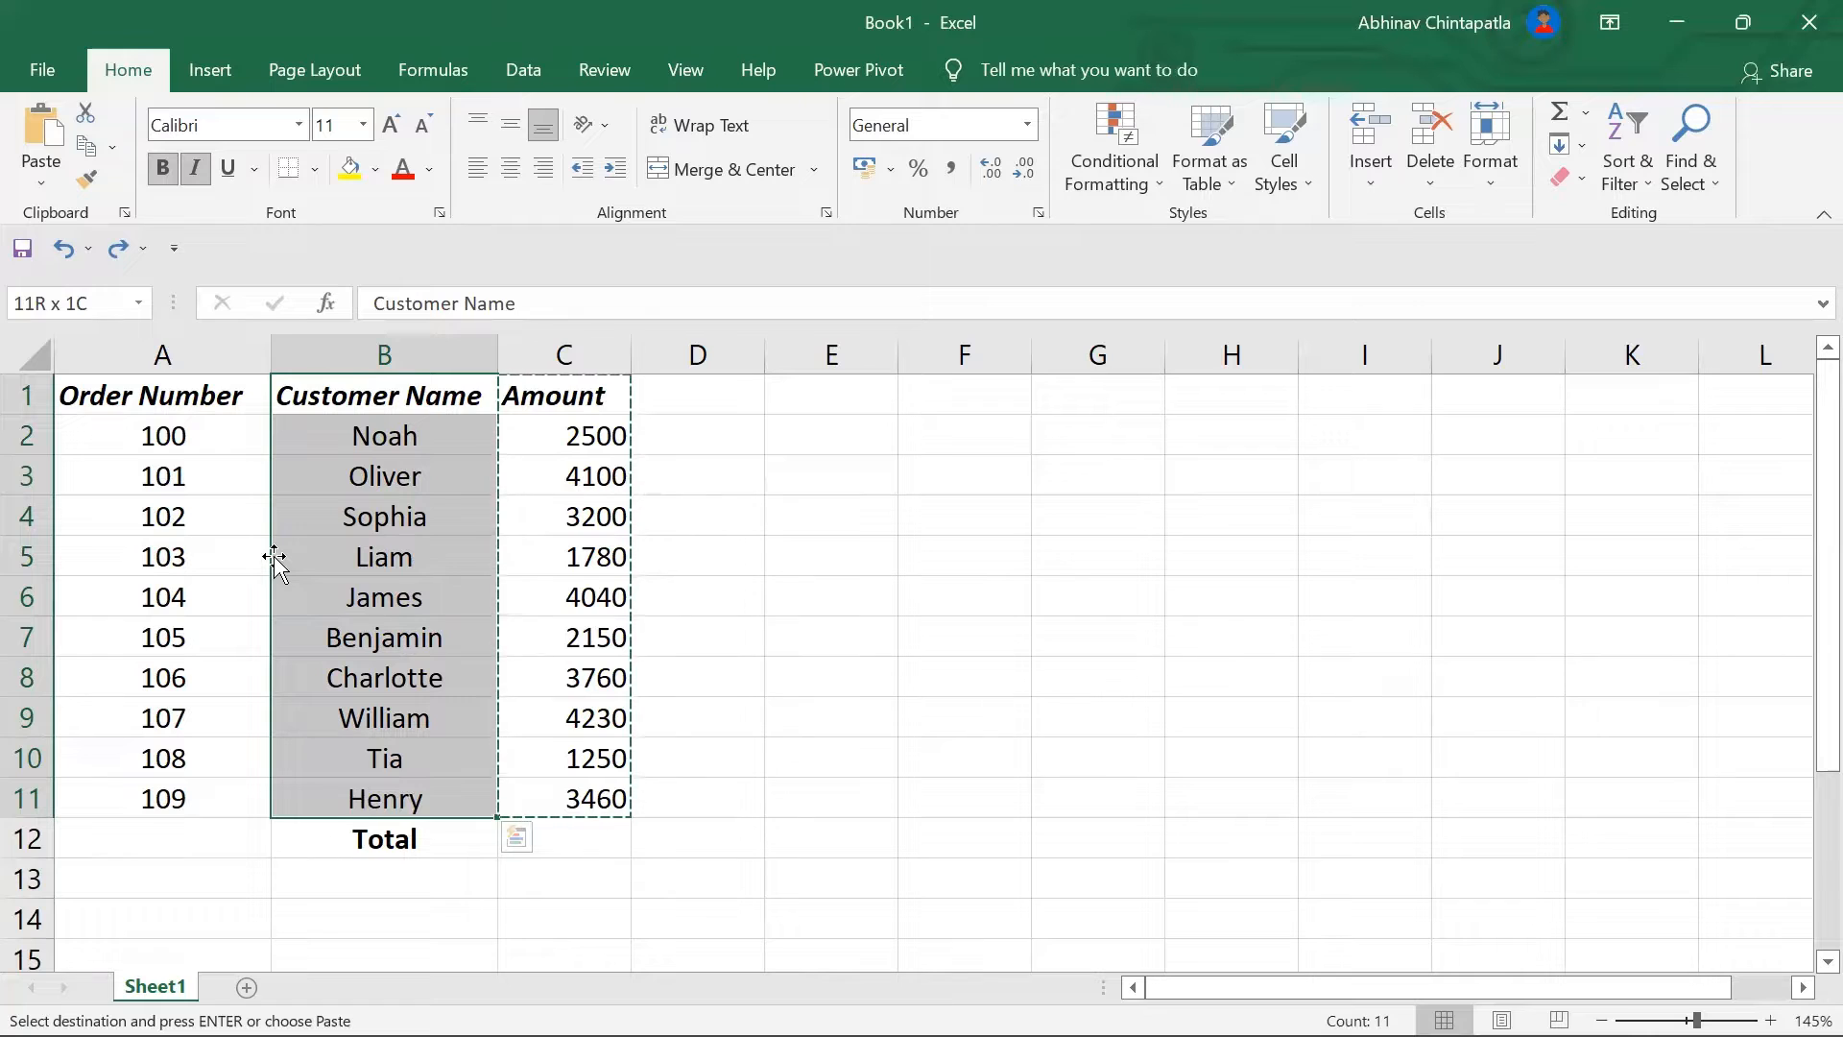
{"action": "left_click_drag", "start_coordinate": [275, 557], "coordinate": [58, 538]}
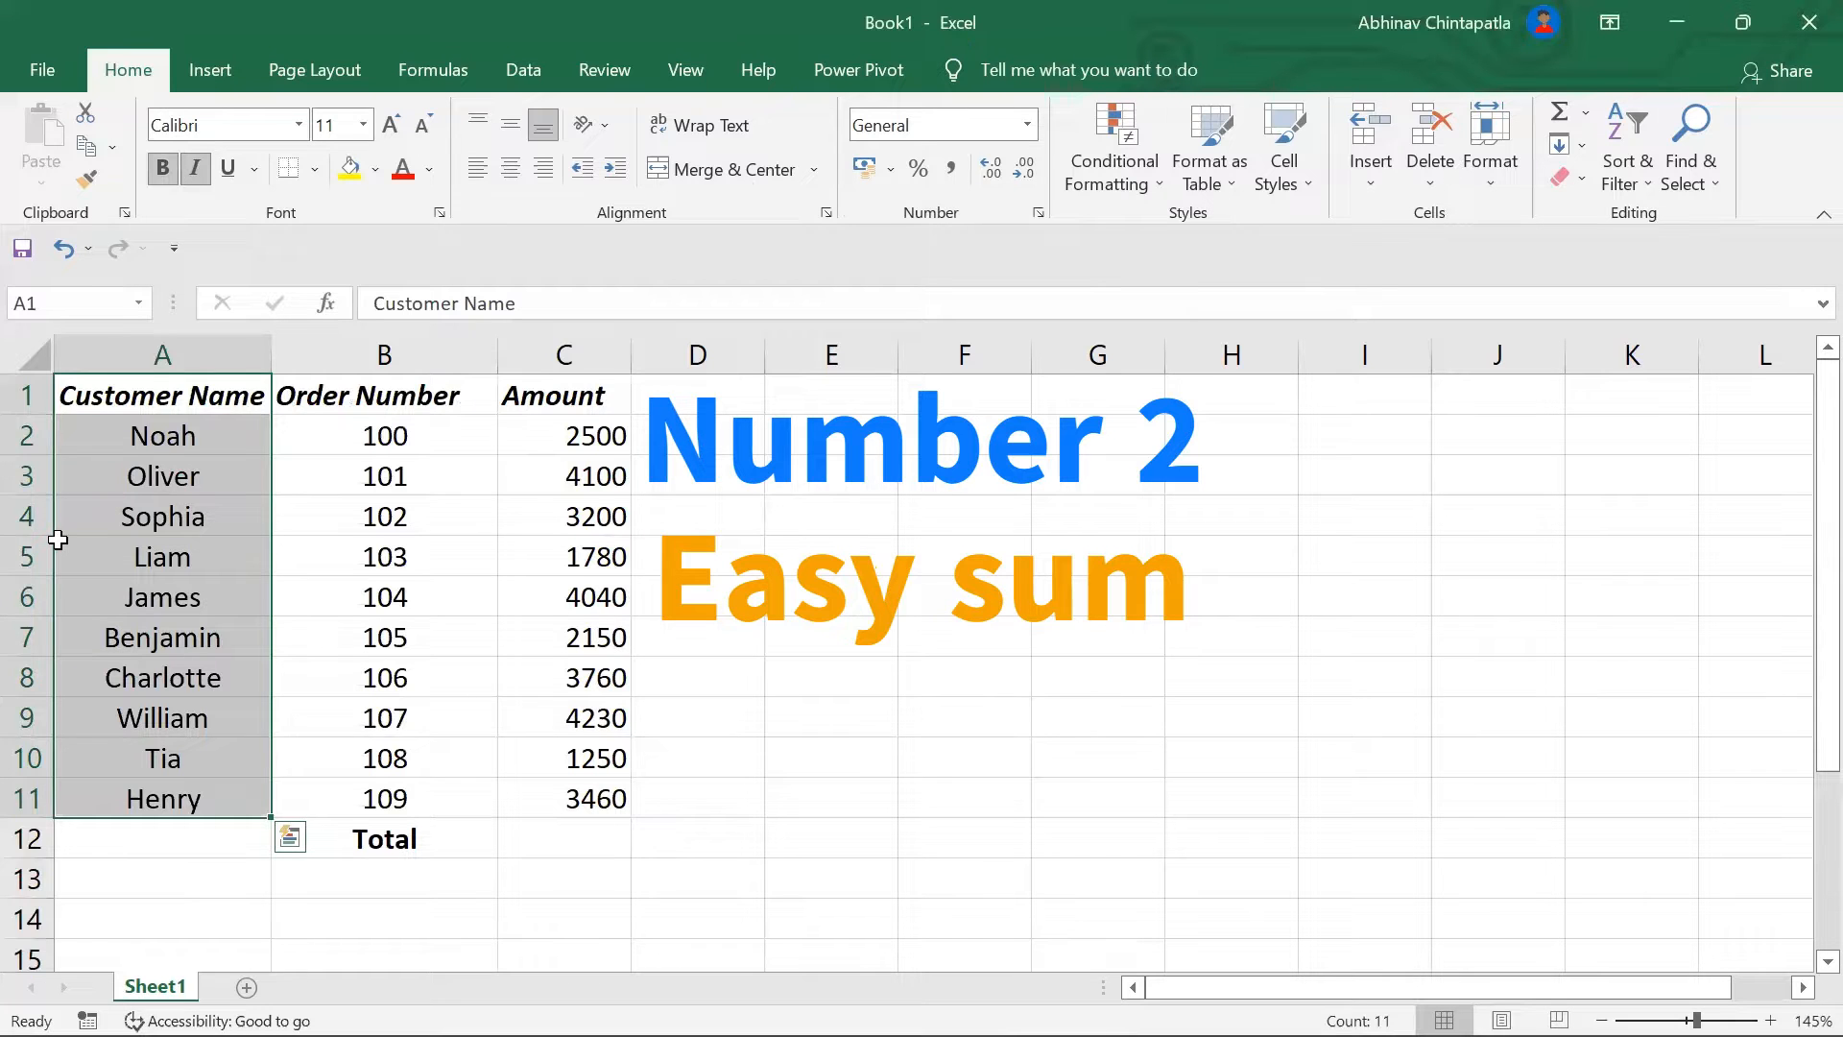
Step: Enter =SUM(C2:C11) in the Total cell C12 under Amount
{"action": "left_click", "coordinate": [563, 843]}
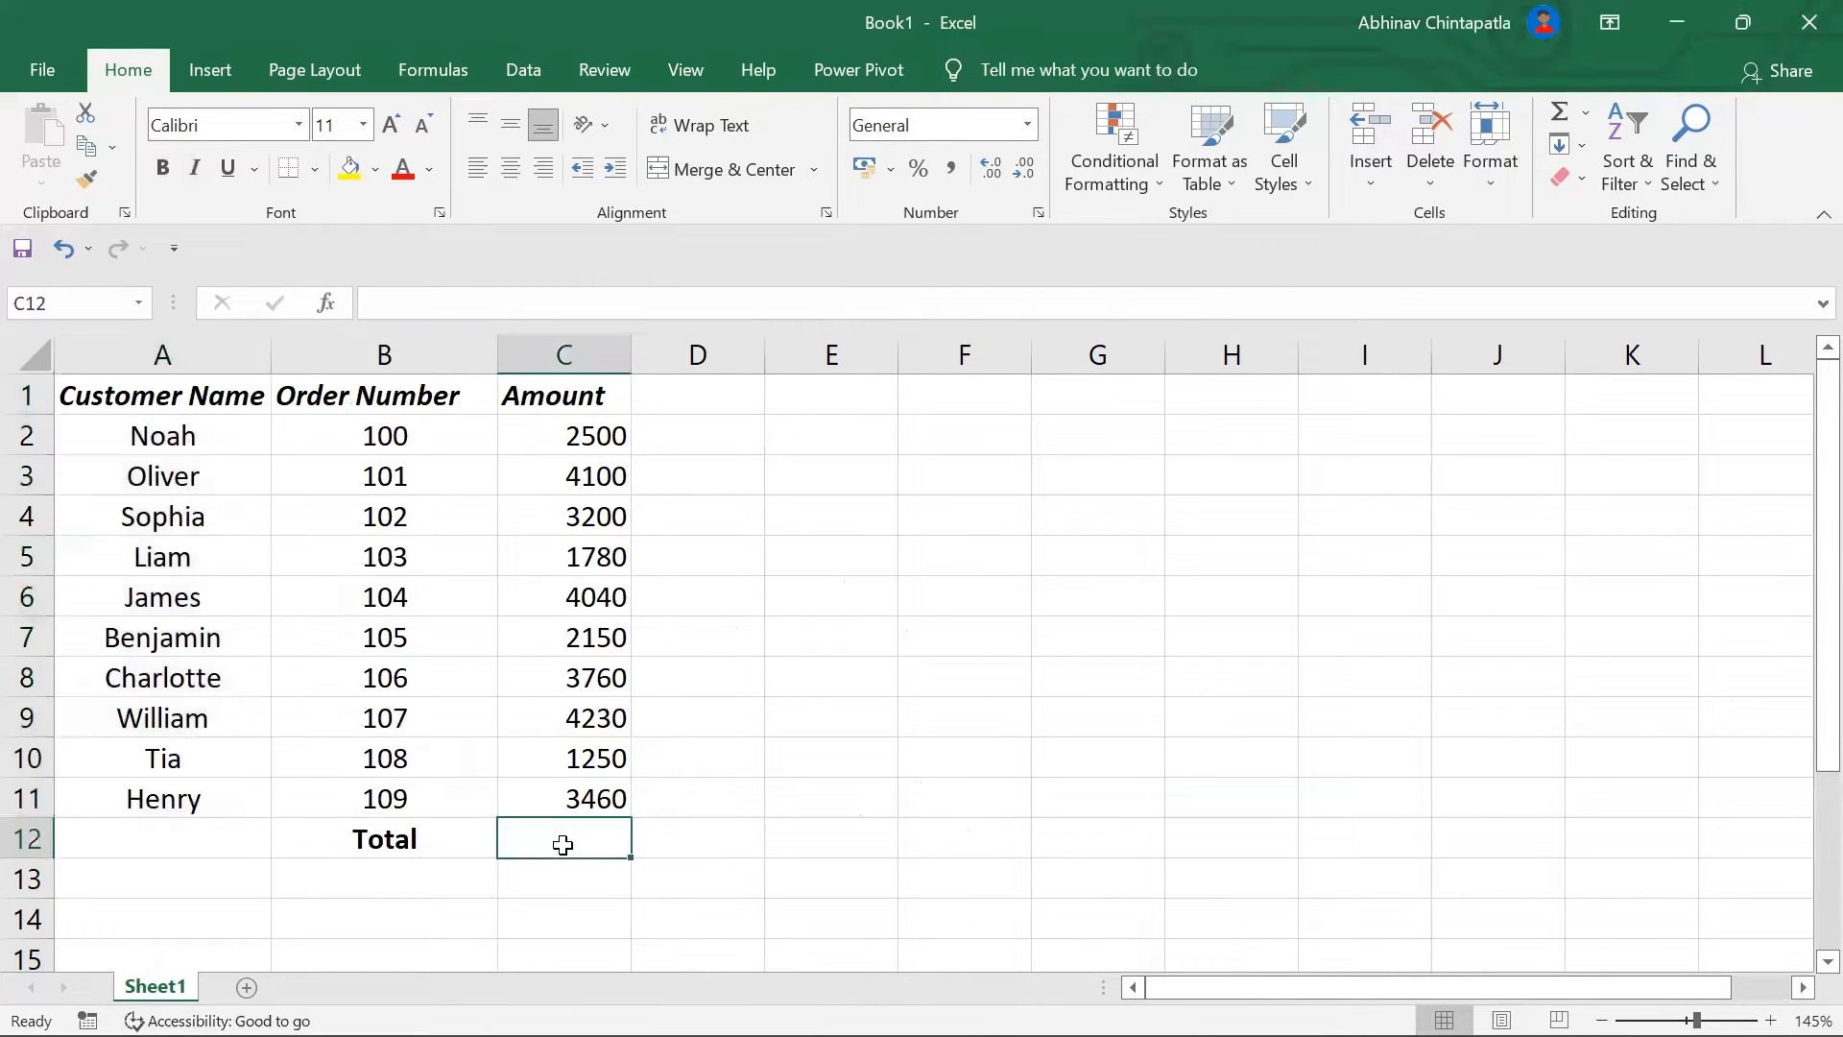
{"action": "type", "text": "=sum("}
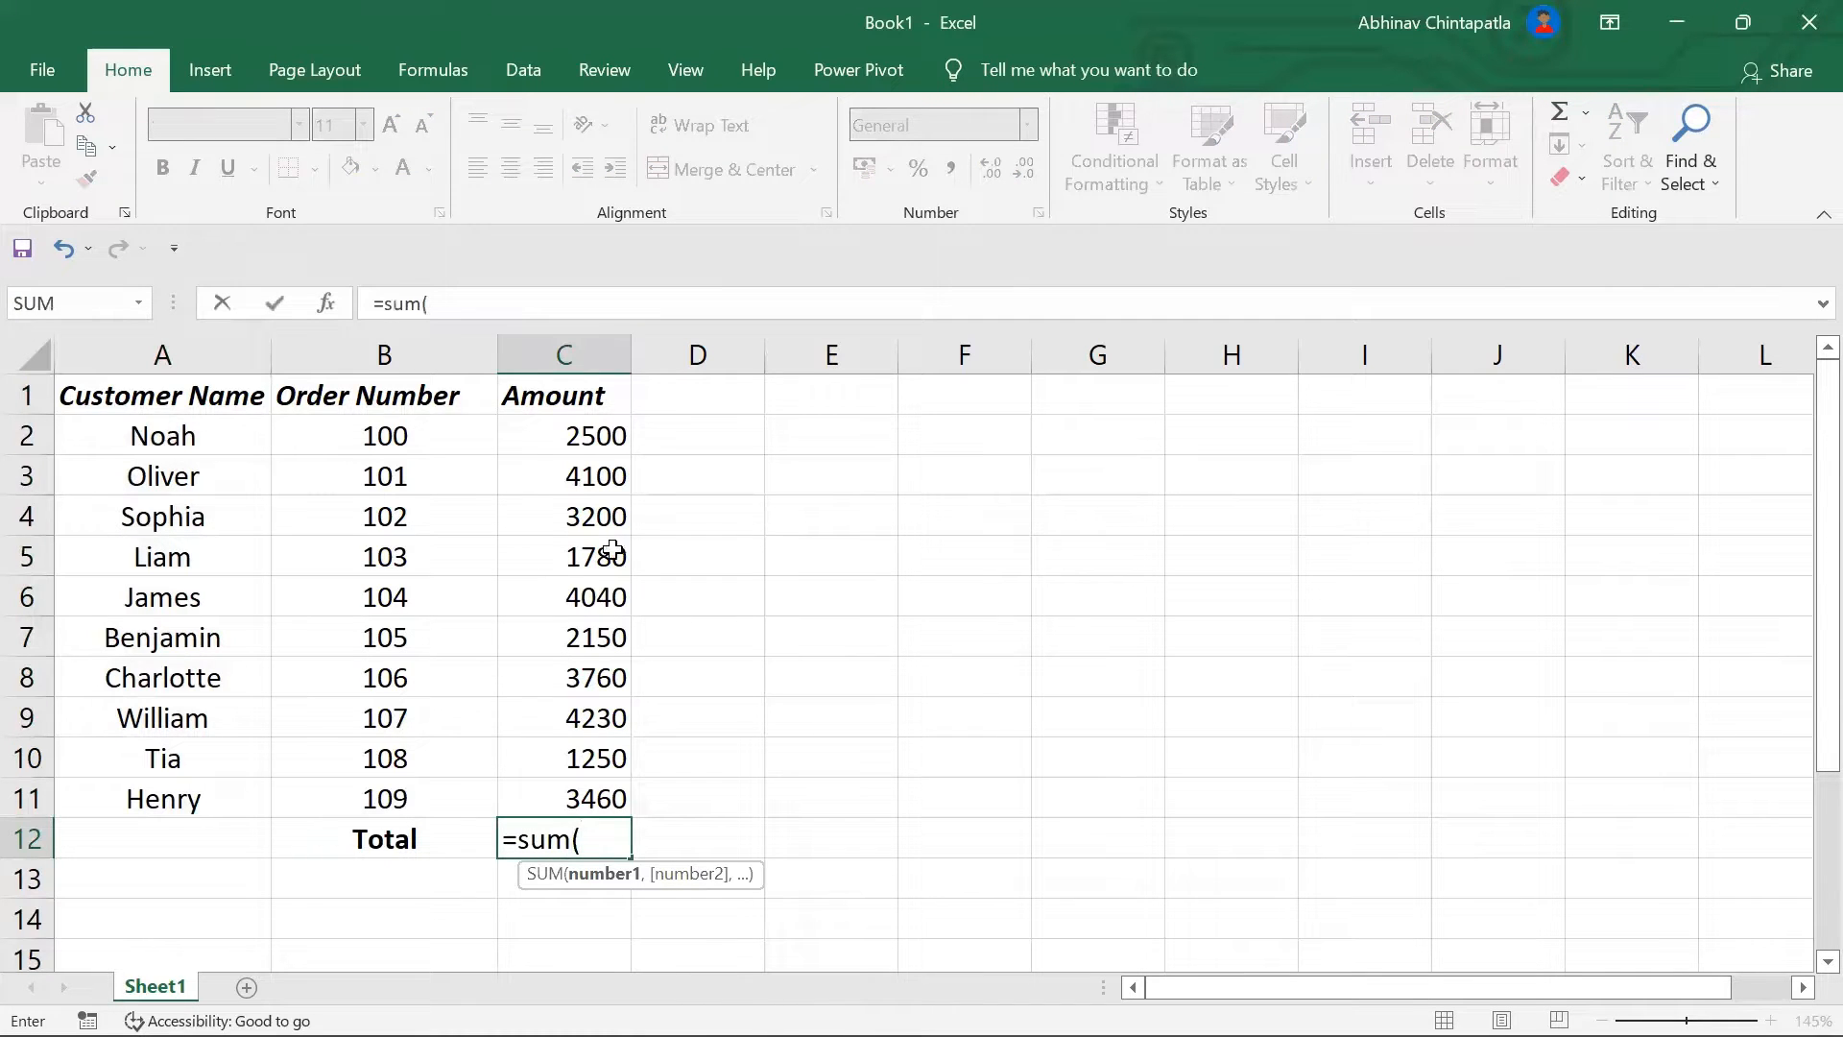
{"action": "left_click_drag", "start_coordinate": [607, 440], "coordinate": [584, 794]}
{"action": "key", "text": "Return"}
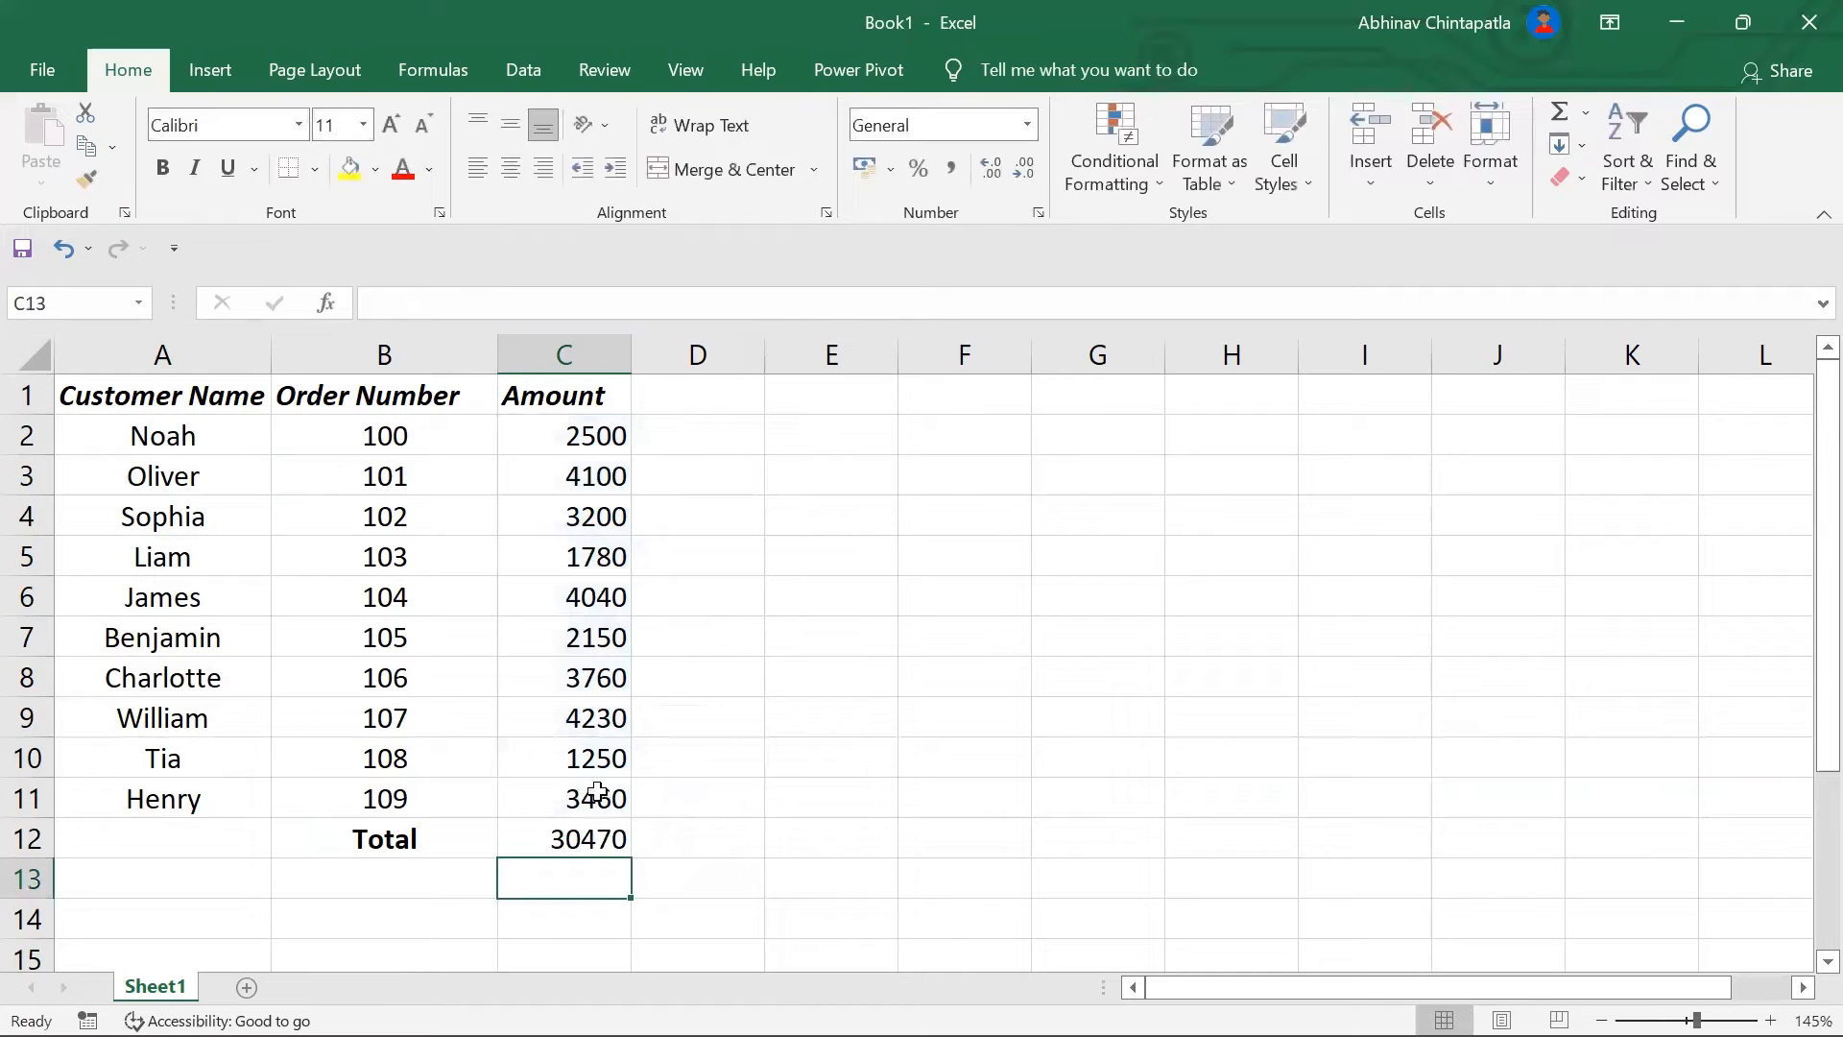
Step: Replace the C12 total with an AutoSum (Alt+=) of the Amount column, giving 30470
{"action": "left_click", "coordinate": [586, 840]}
{"action": "key", "text": "Delete"}
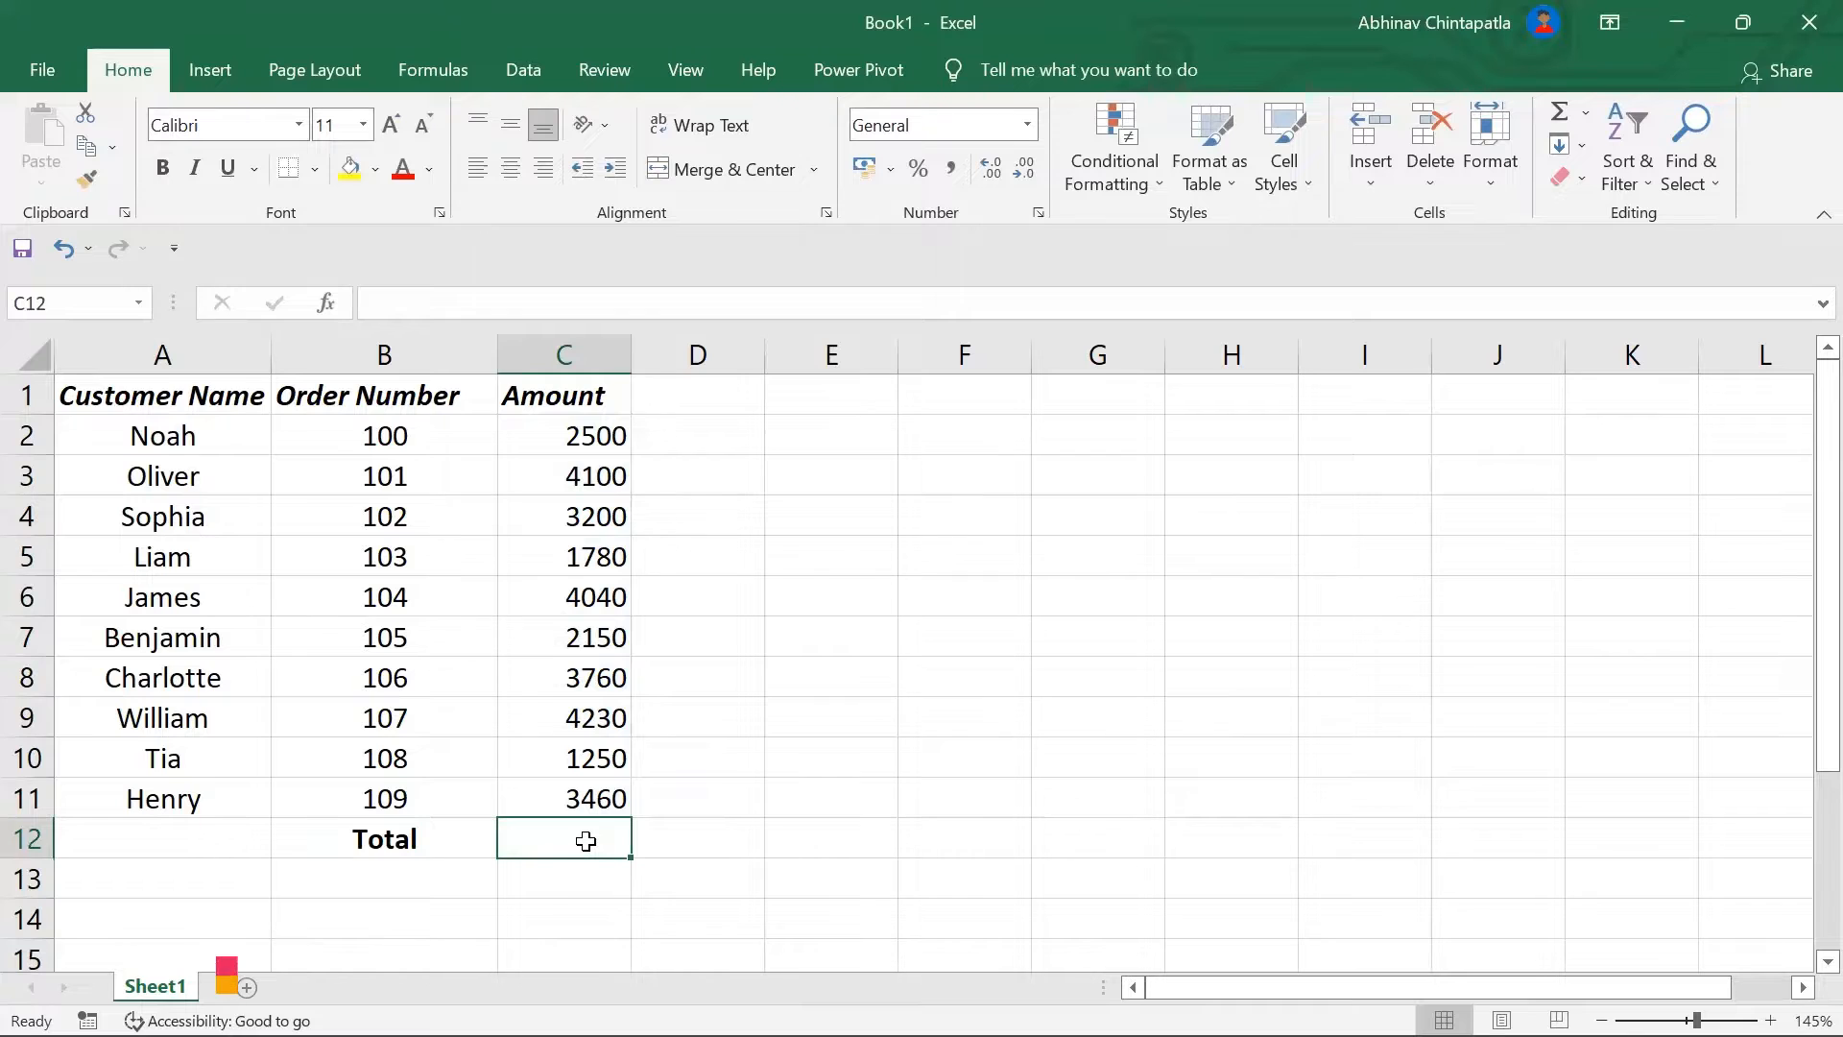
{"action": "key", "text": "alt+equal"}
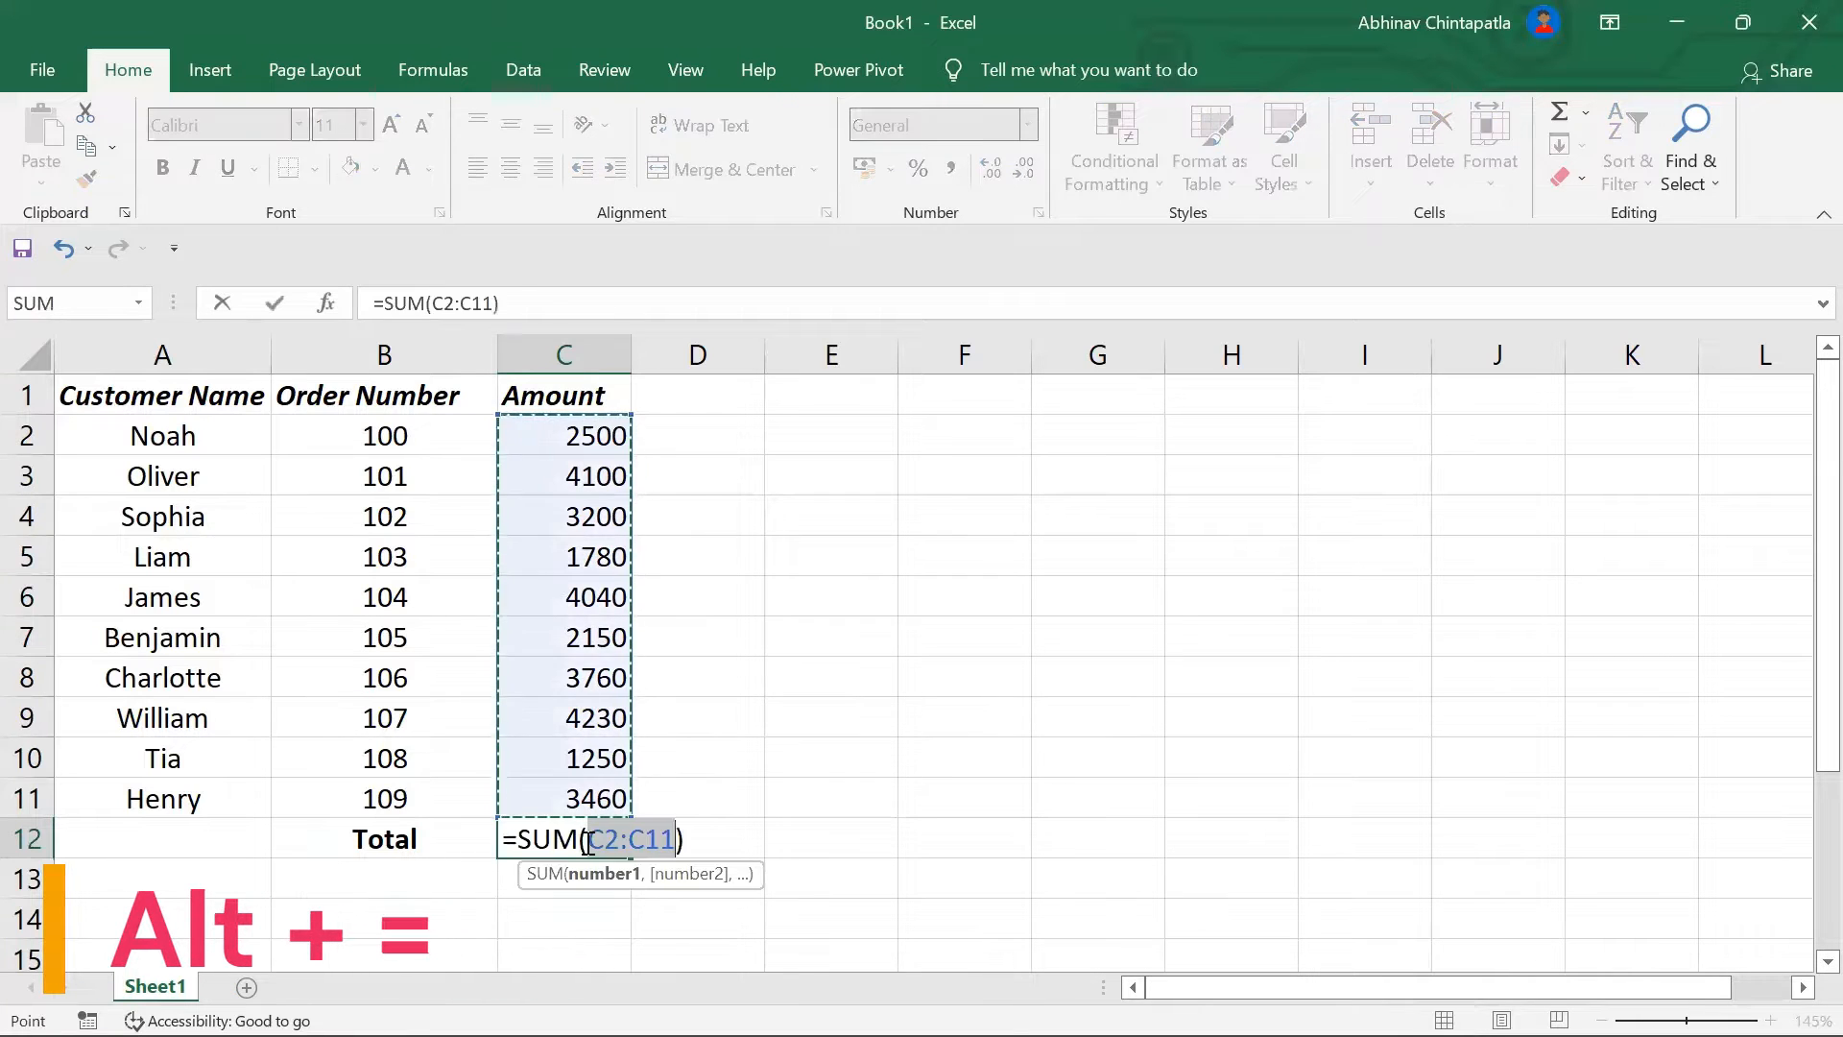
{"action": "key", "text": "Return"}
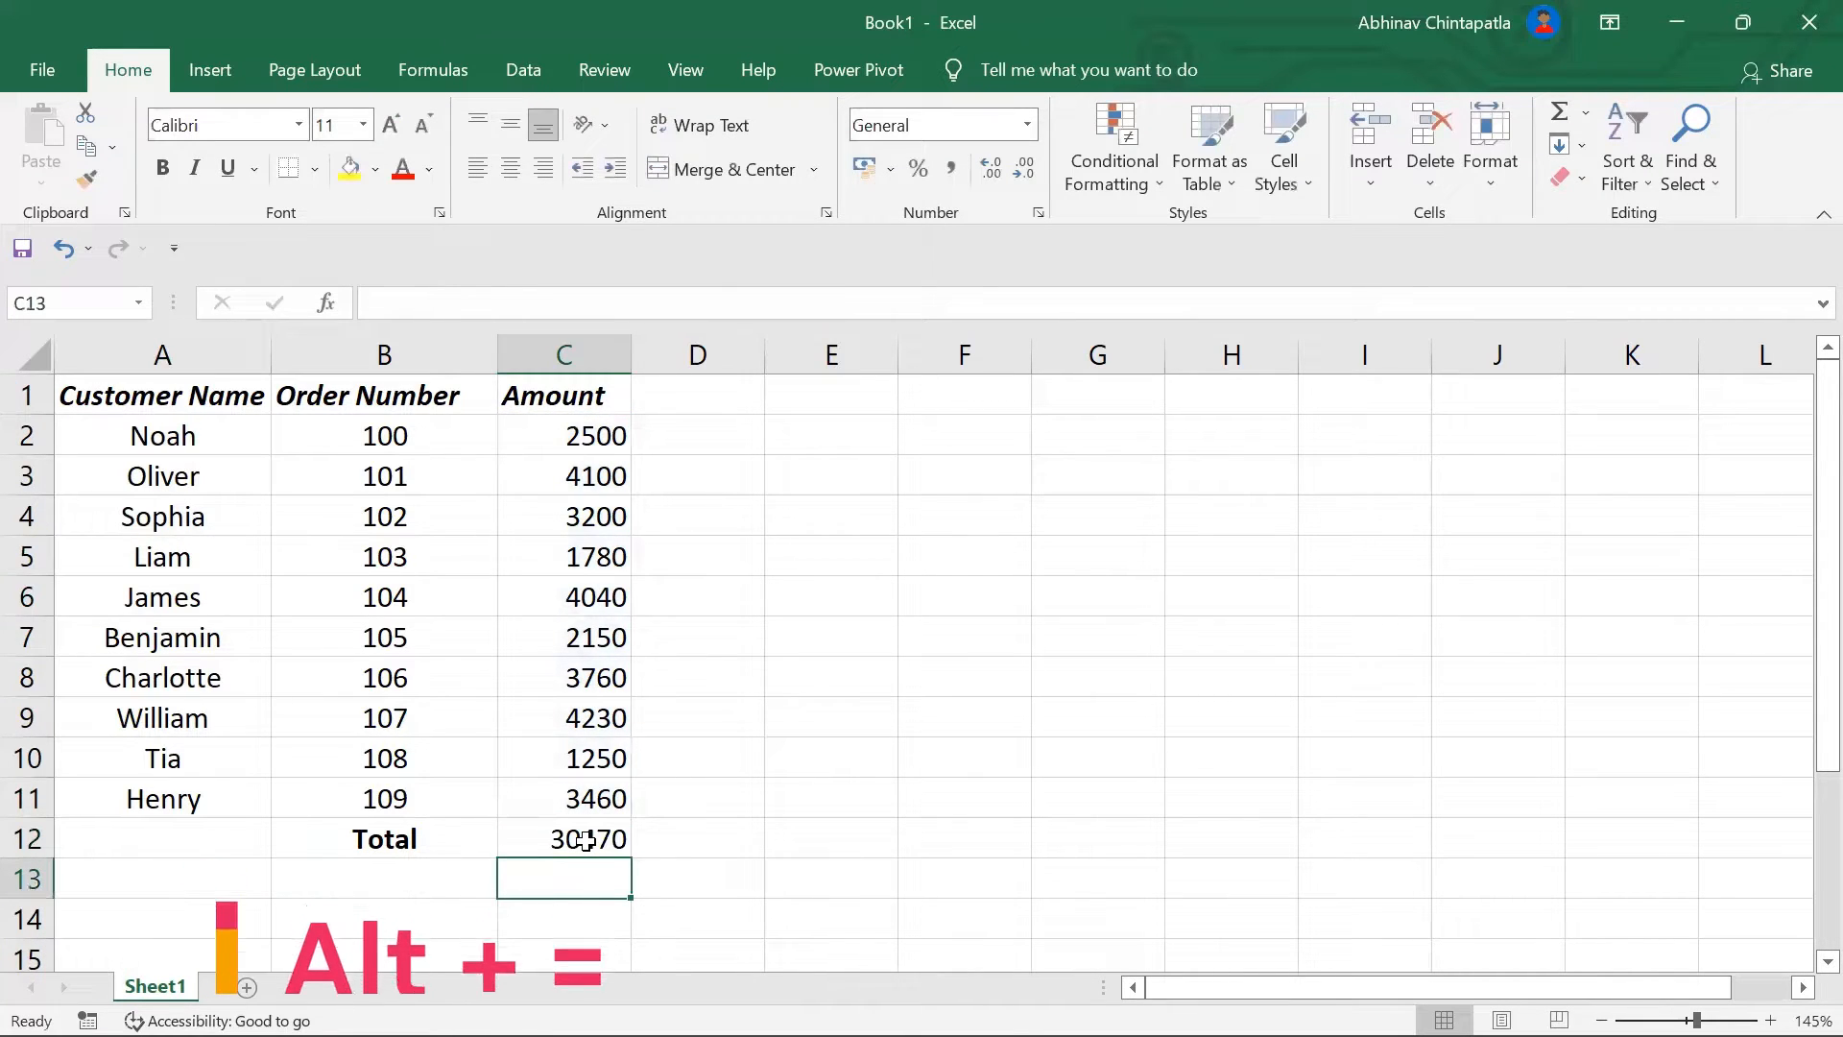
{"action": "left_click", "coordinate": [585, 840]}
{"action": "key", "text": "Delete"}
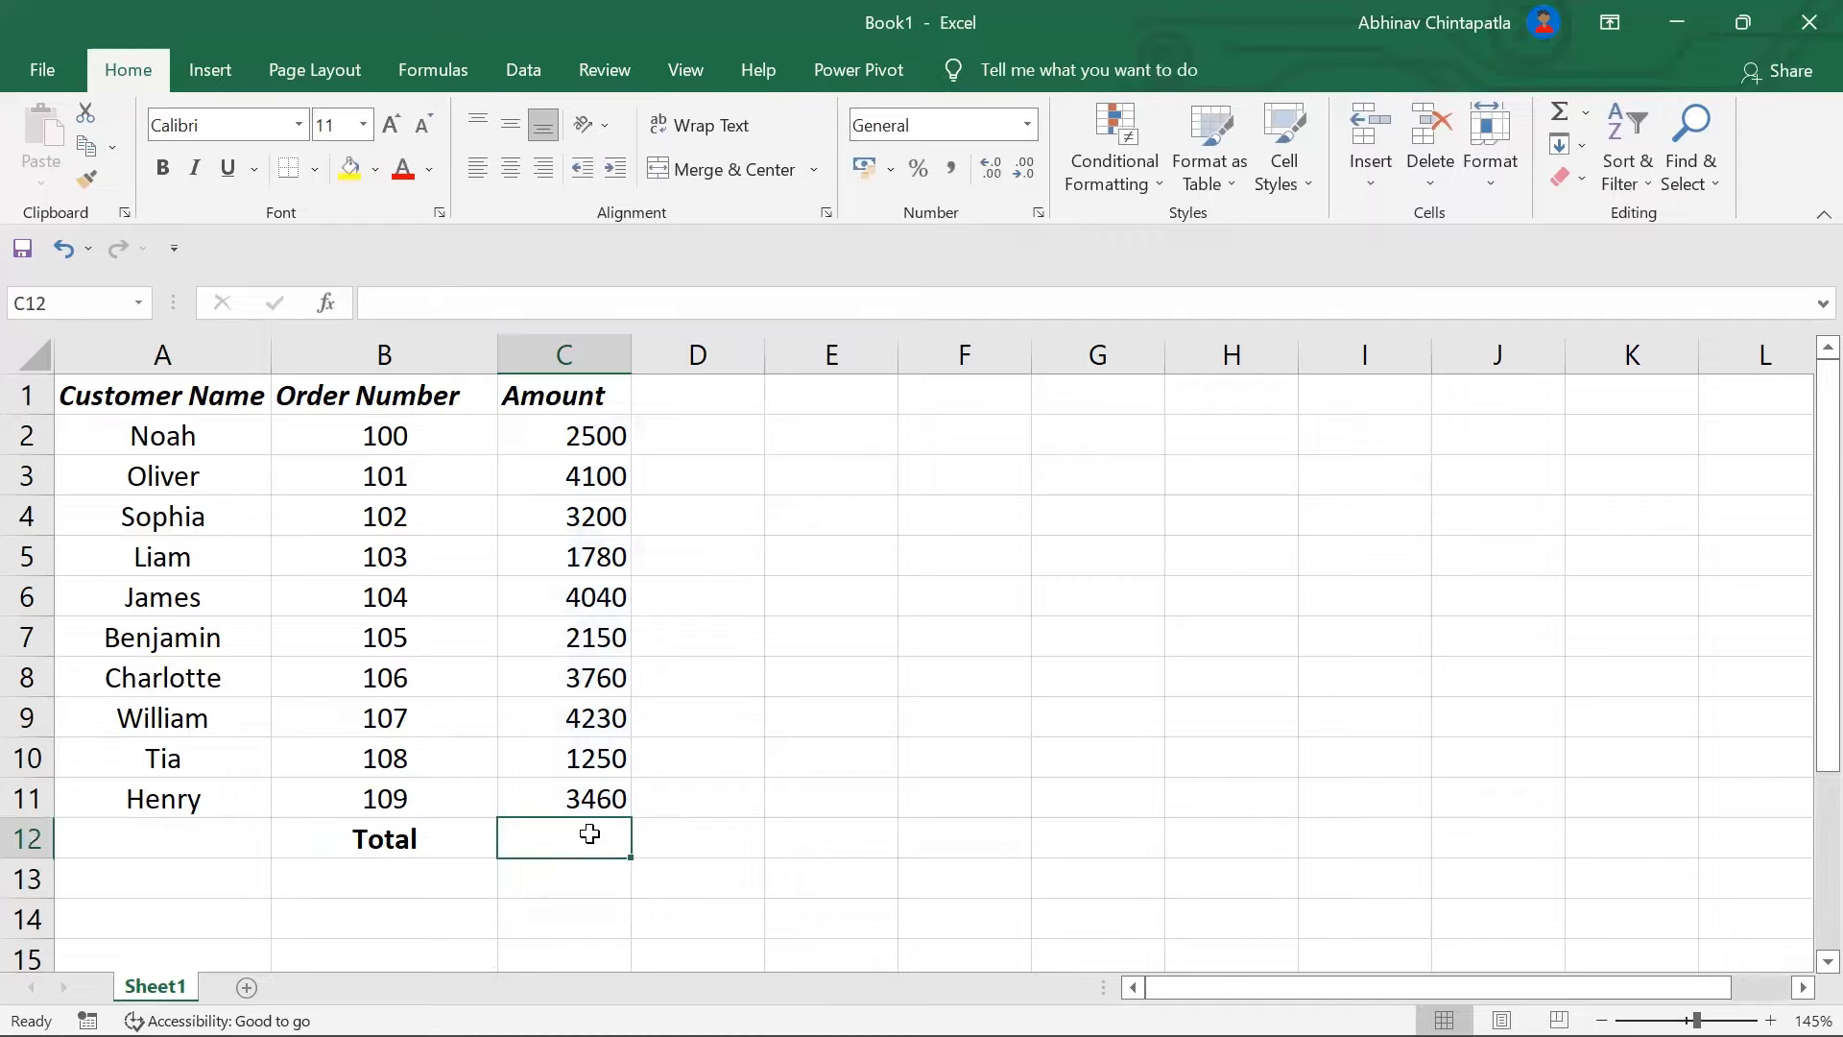
{"action": "key", "text": "alt+equal"}
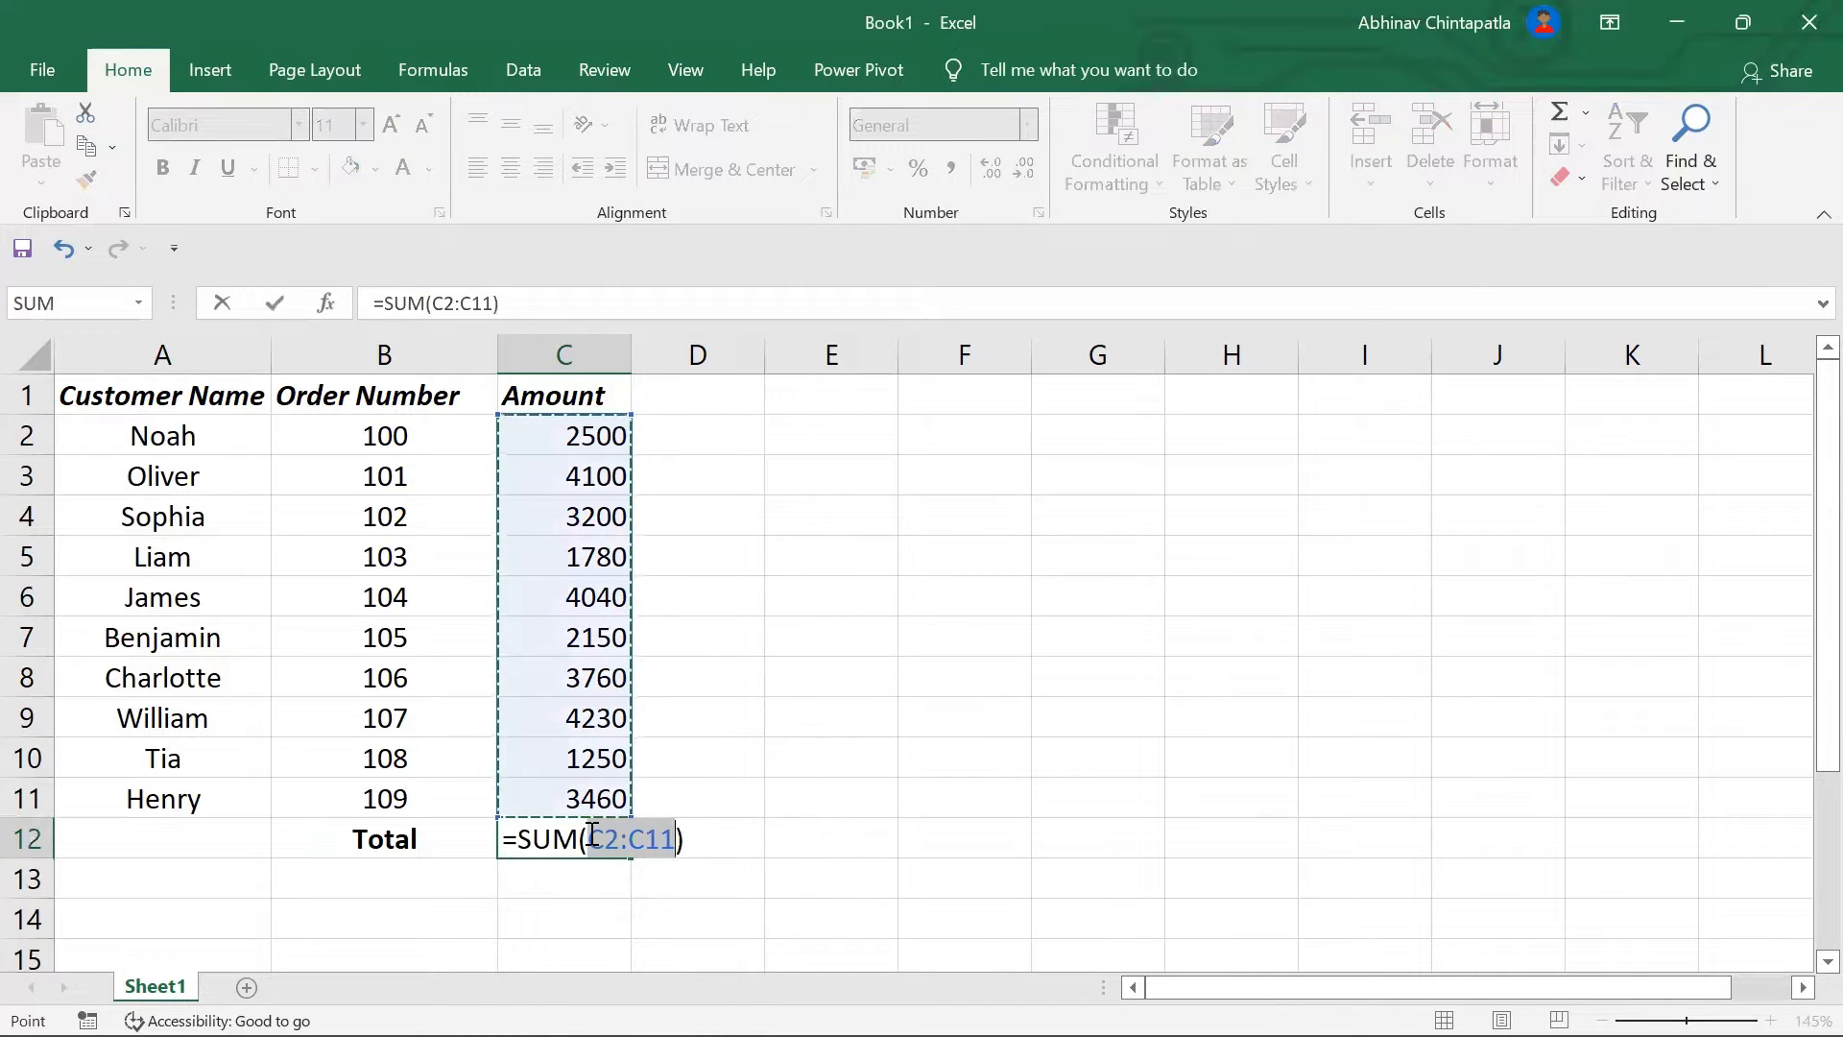
{"action": "key", "text": "Return"}
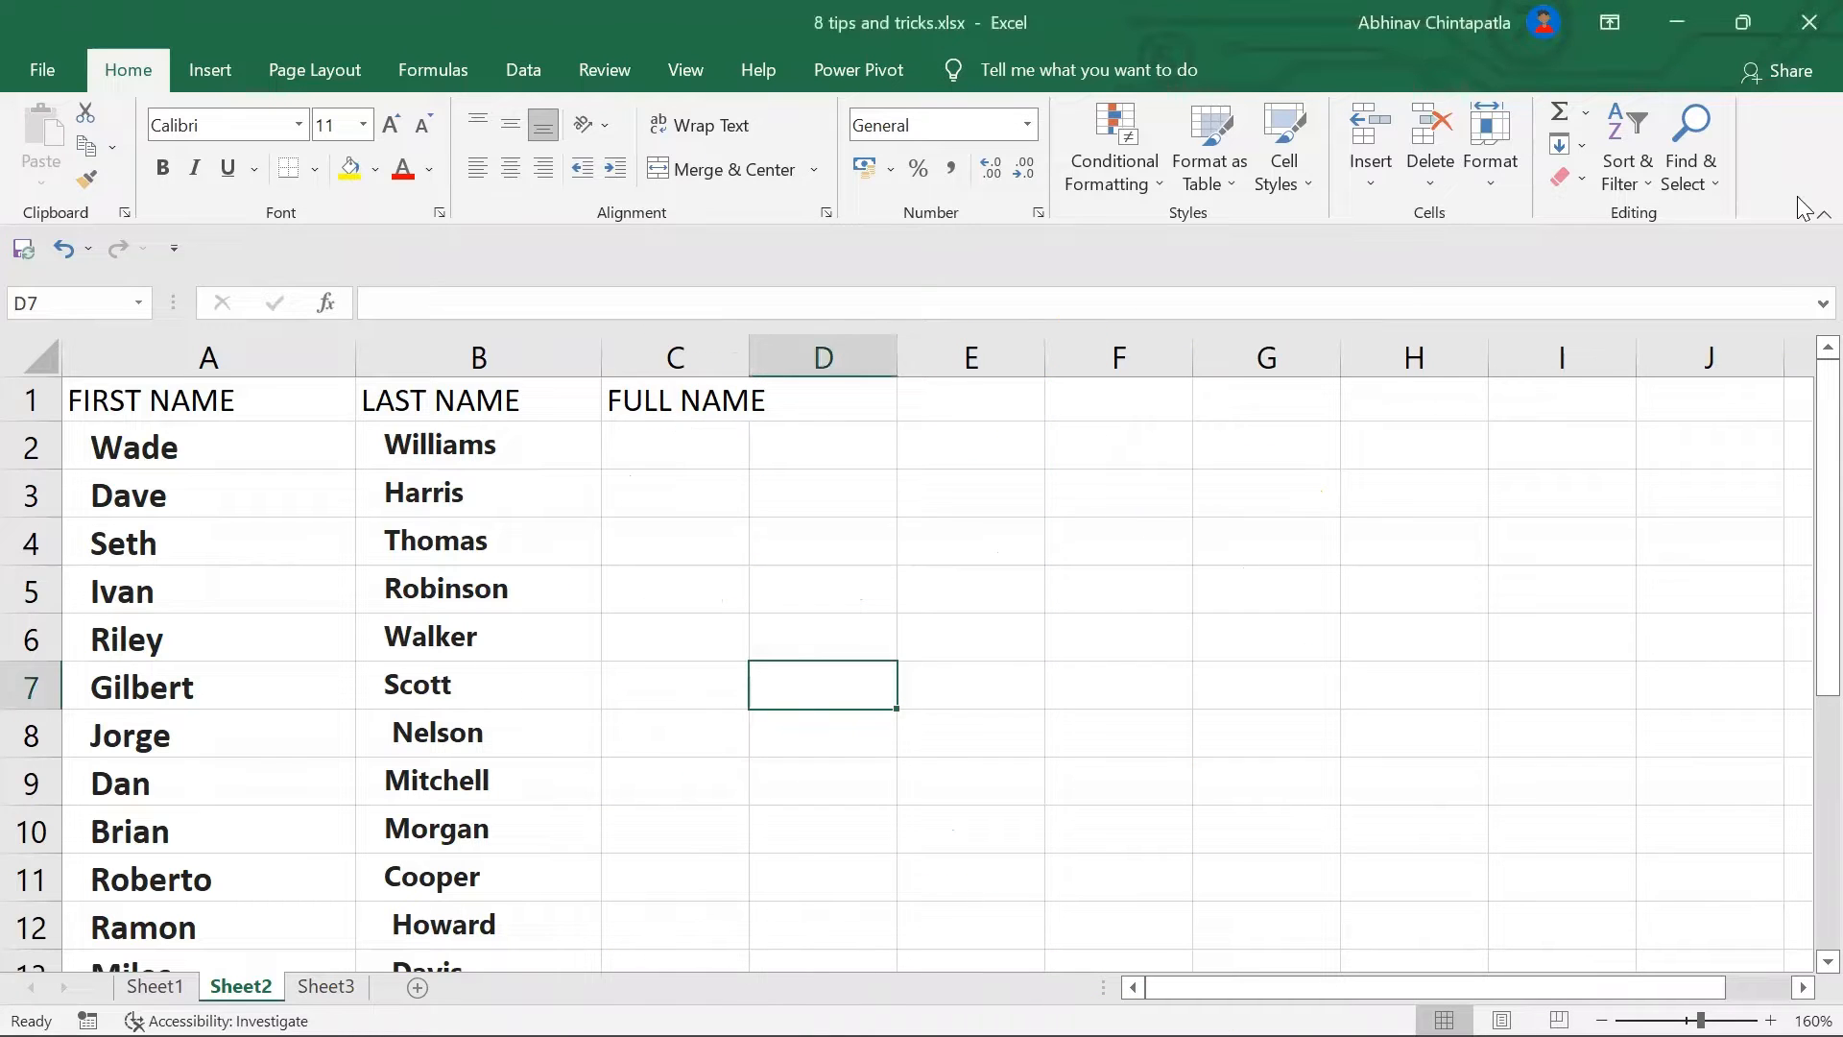
Step: Type the example full name 'Wade Williams' into C2 of the FULL NAME column
{"action": "left_click_drag", "start_coordinate": [1806, 375], "coordinate": [1785, 283]}
{"action": "left_click", "coordinate": [656, 449]}
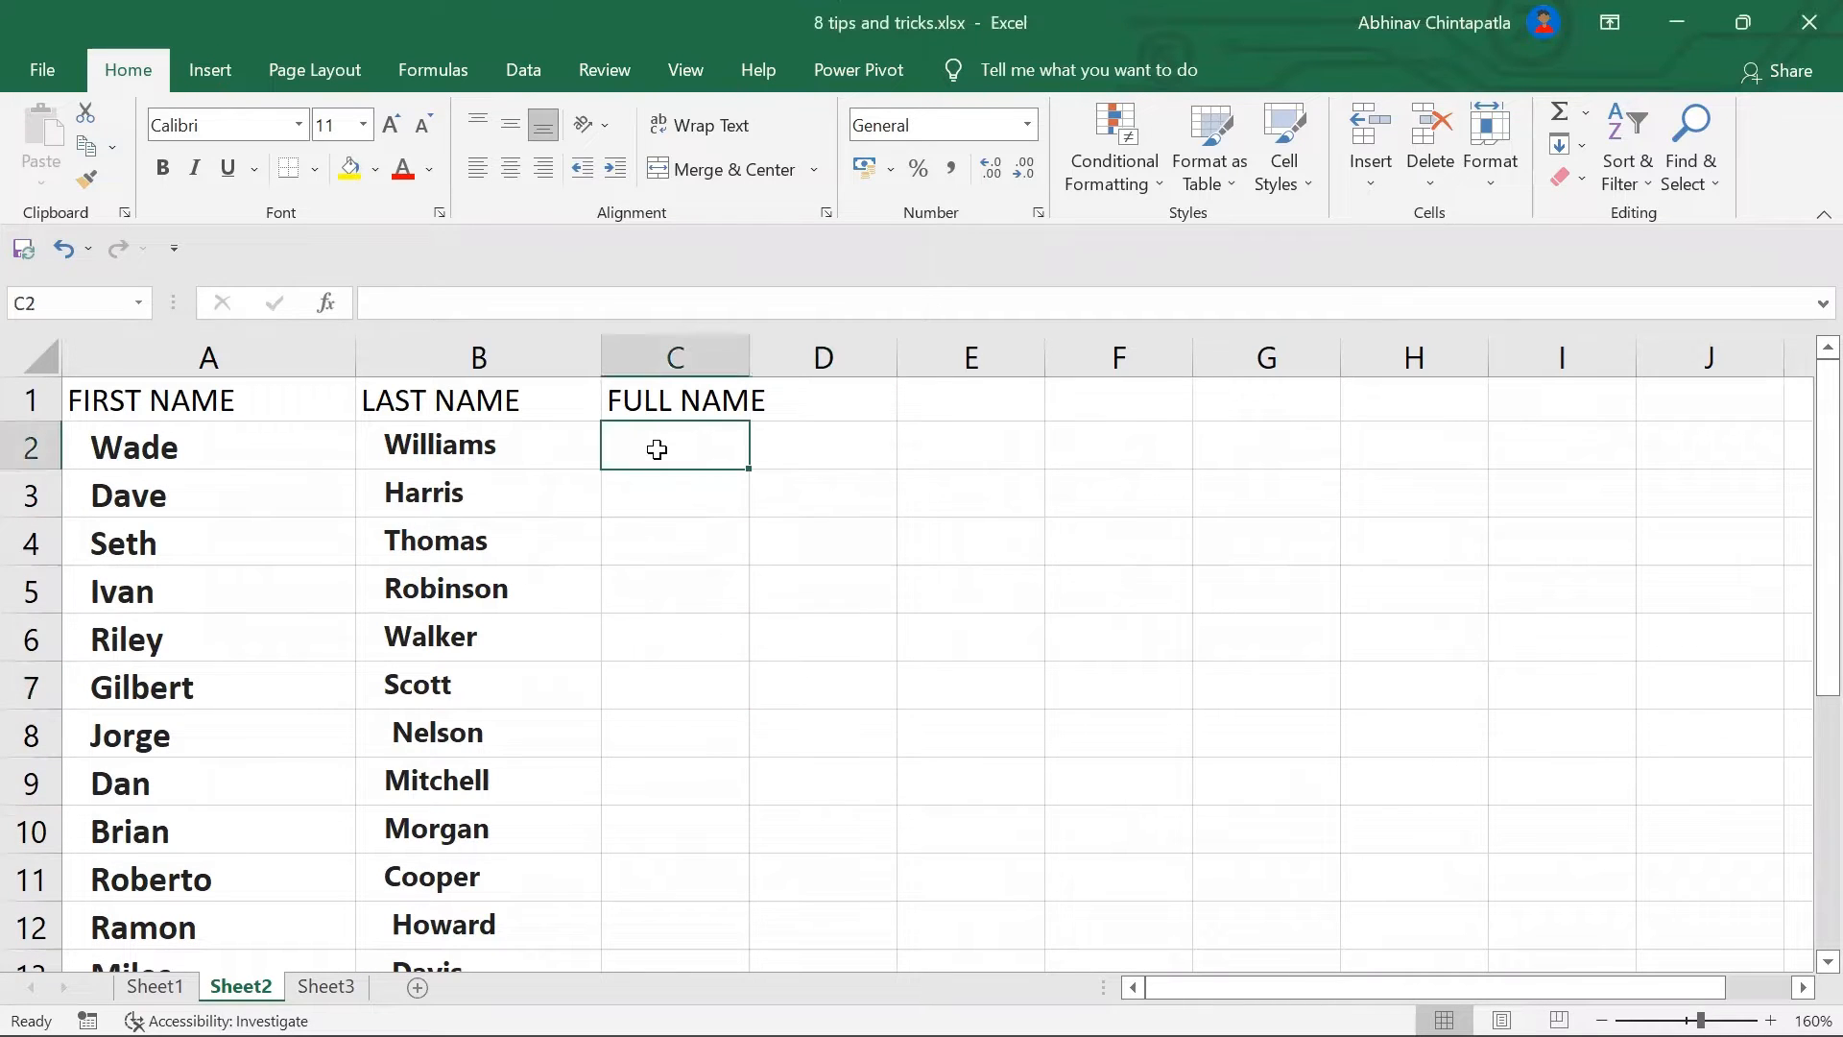
{"action": "type", "text": "W"}
{"action": "key", "text": "Caps_Lock"}
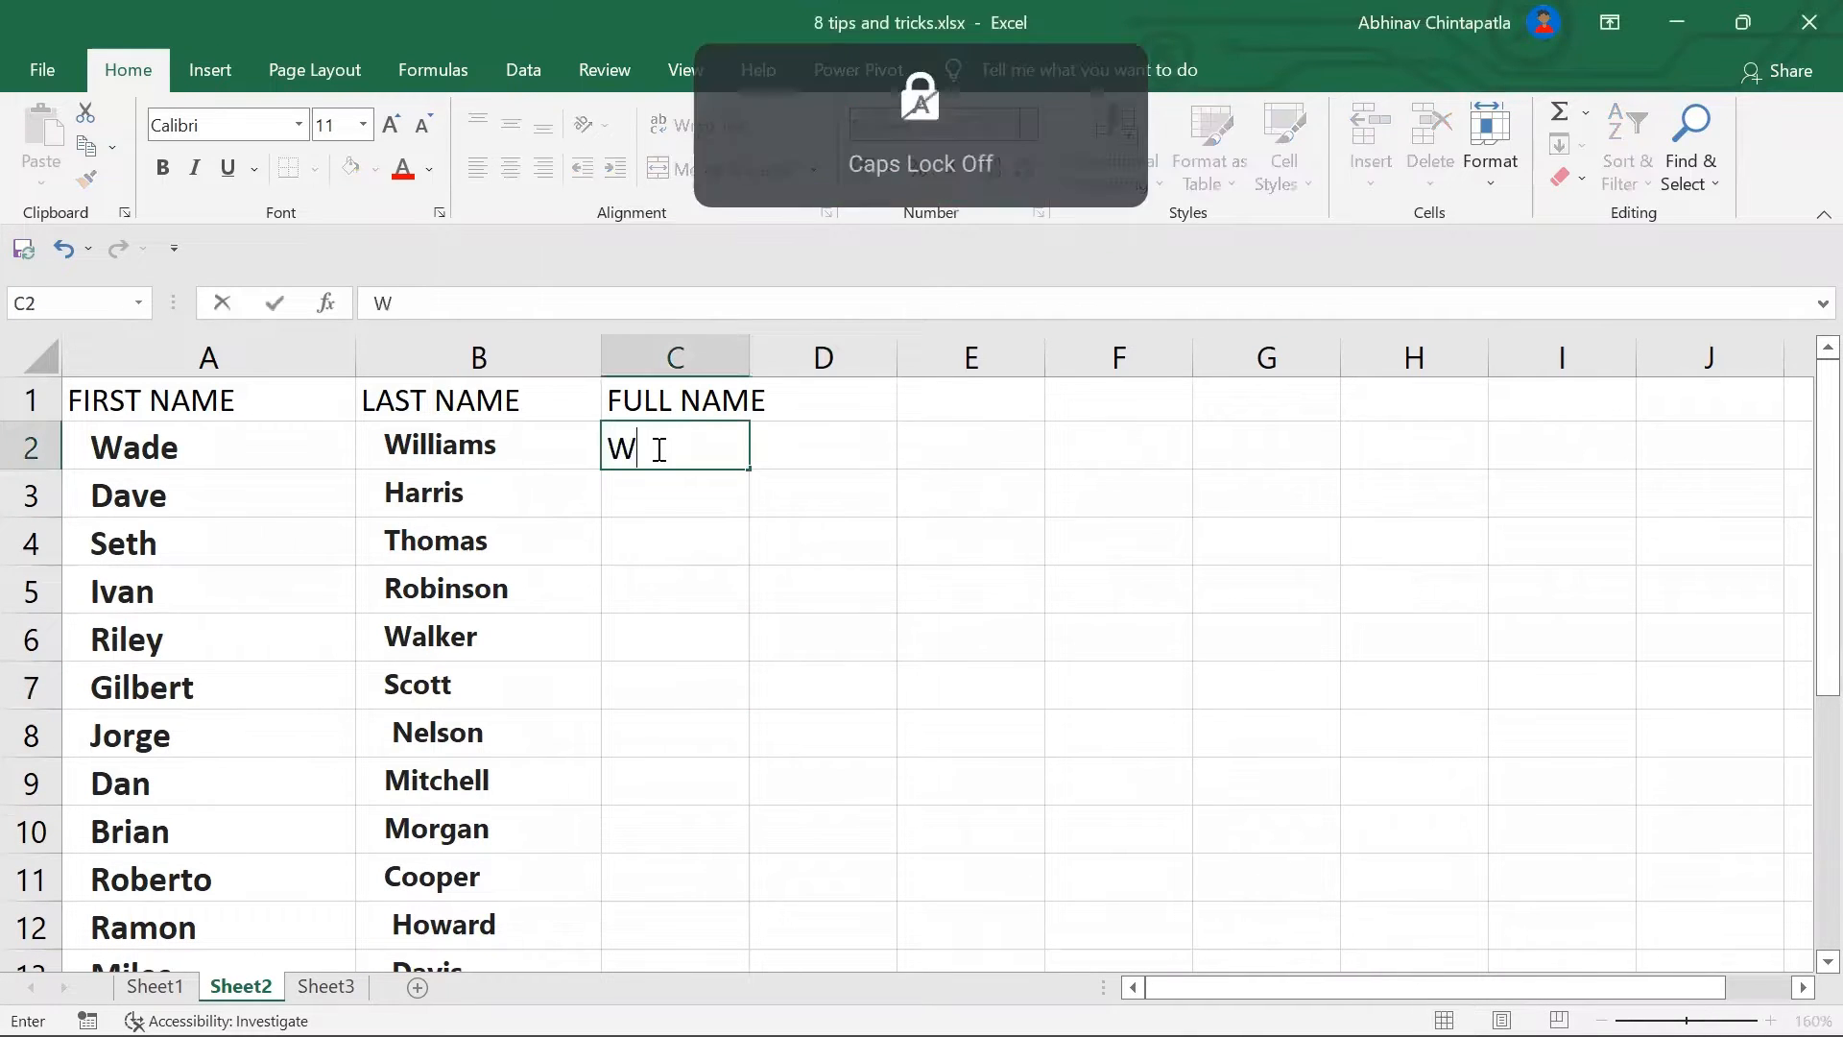
{"action": "type", "text": "ade"}
{"action": "key", "text": "Caps_Lock"}
{"action": "type", "text": "WI"}
{"action": "key", "text": "Caps_Lock"}
{"action": "key", "text": "BackSpace"}
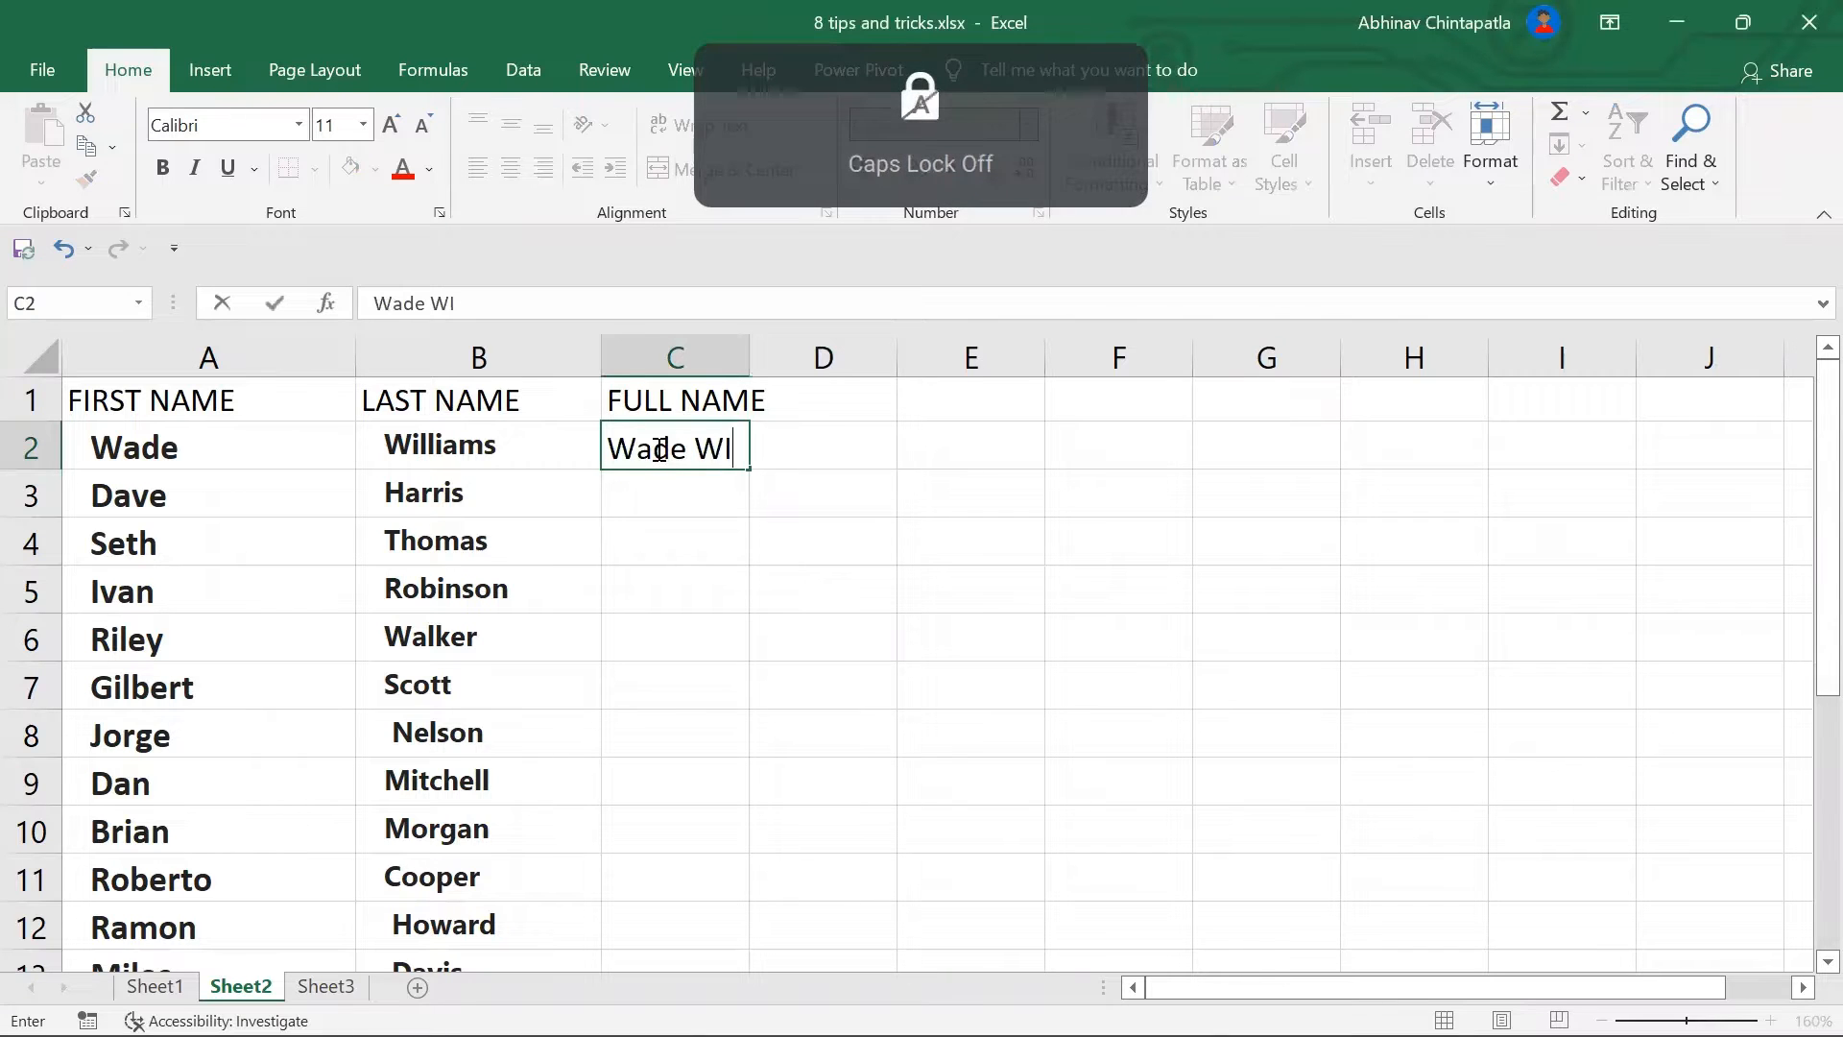
{"action": "type", "text": "illiams"}
{"action": "key", "text": "Return"}
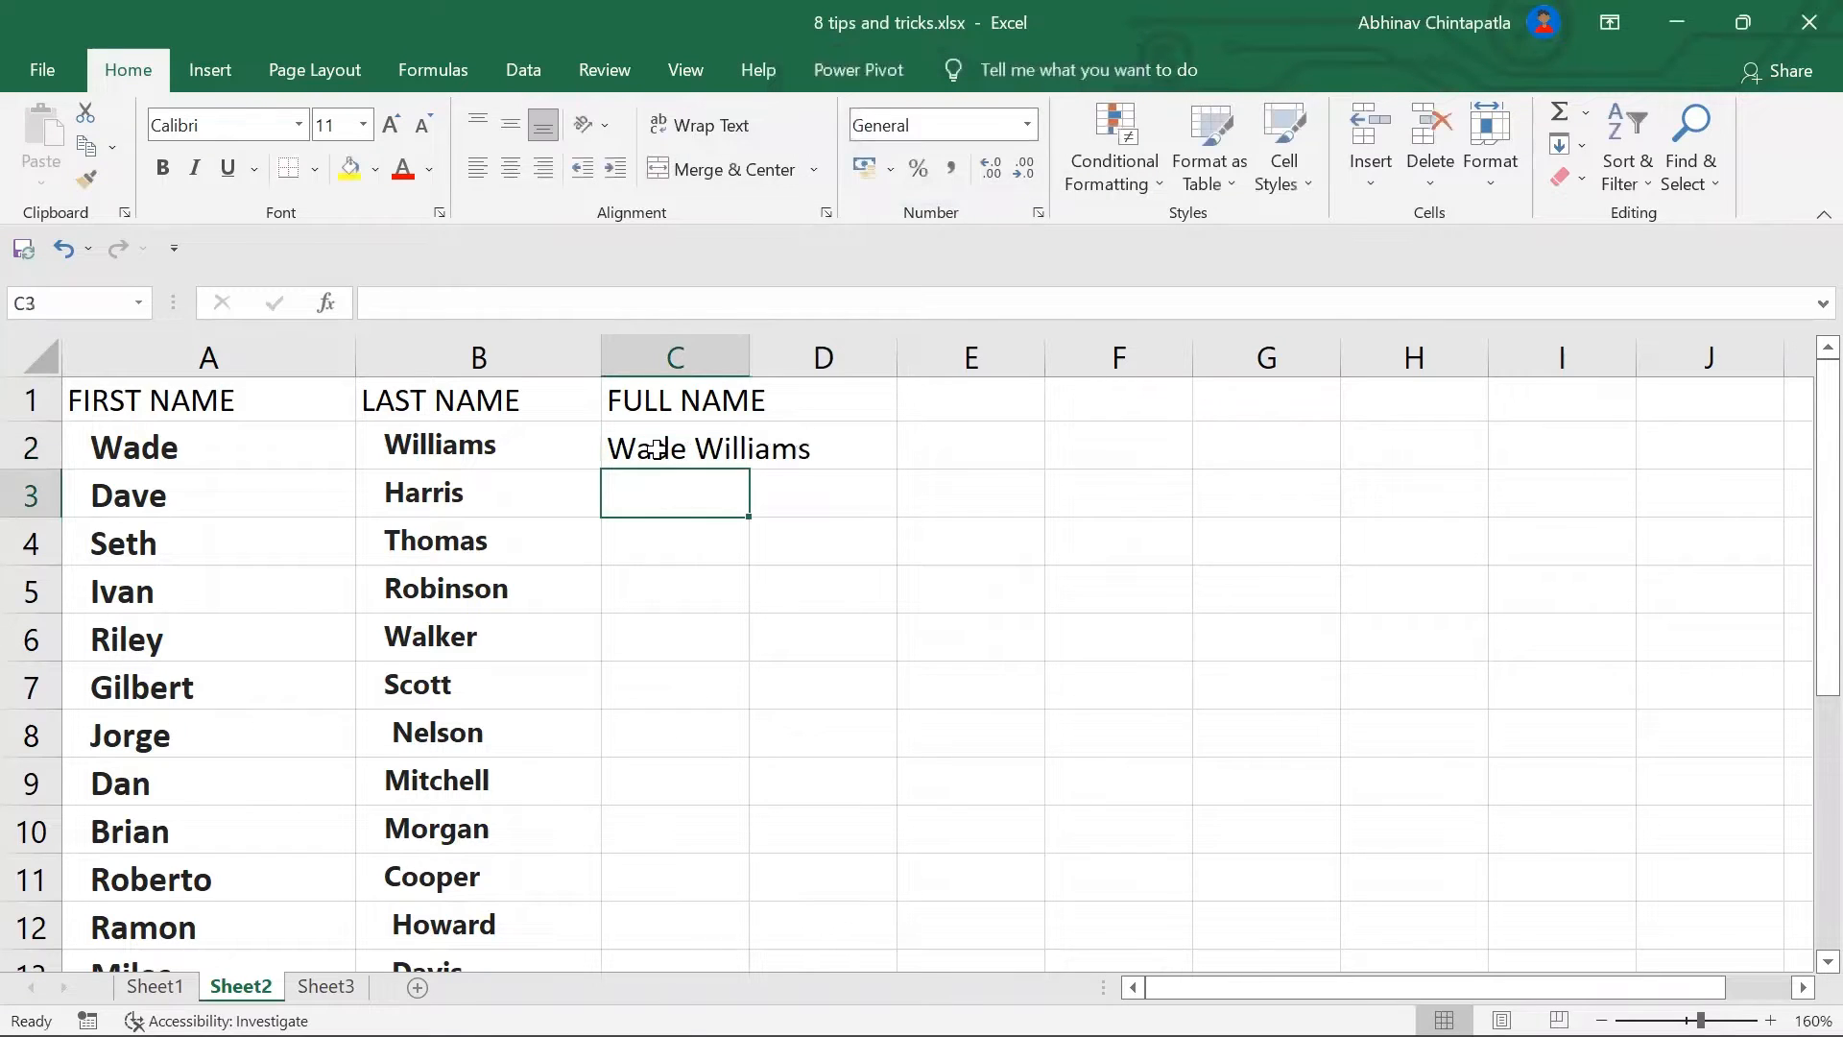
{"action": "key", "text": "Caps_Lock"}
{"action": "type", "text": "D"}
{"action": "key", "text": "Caps_Lock"}
{"action": "type", "text": "ac"}
{"action": "key", "text": "BackSpace"}
{"action": "type", "text": "ve"}
{"action": "key", "text": "Caps_Lock"}
{"action": "type", "text": "H"}
{"action": "key", "text": "Caps_Lock"}
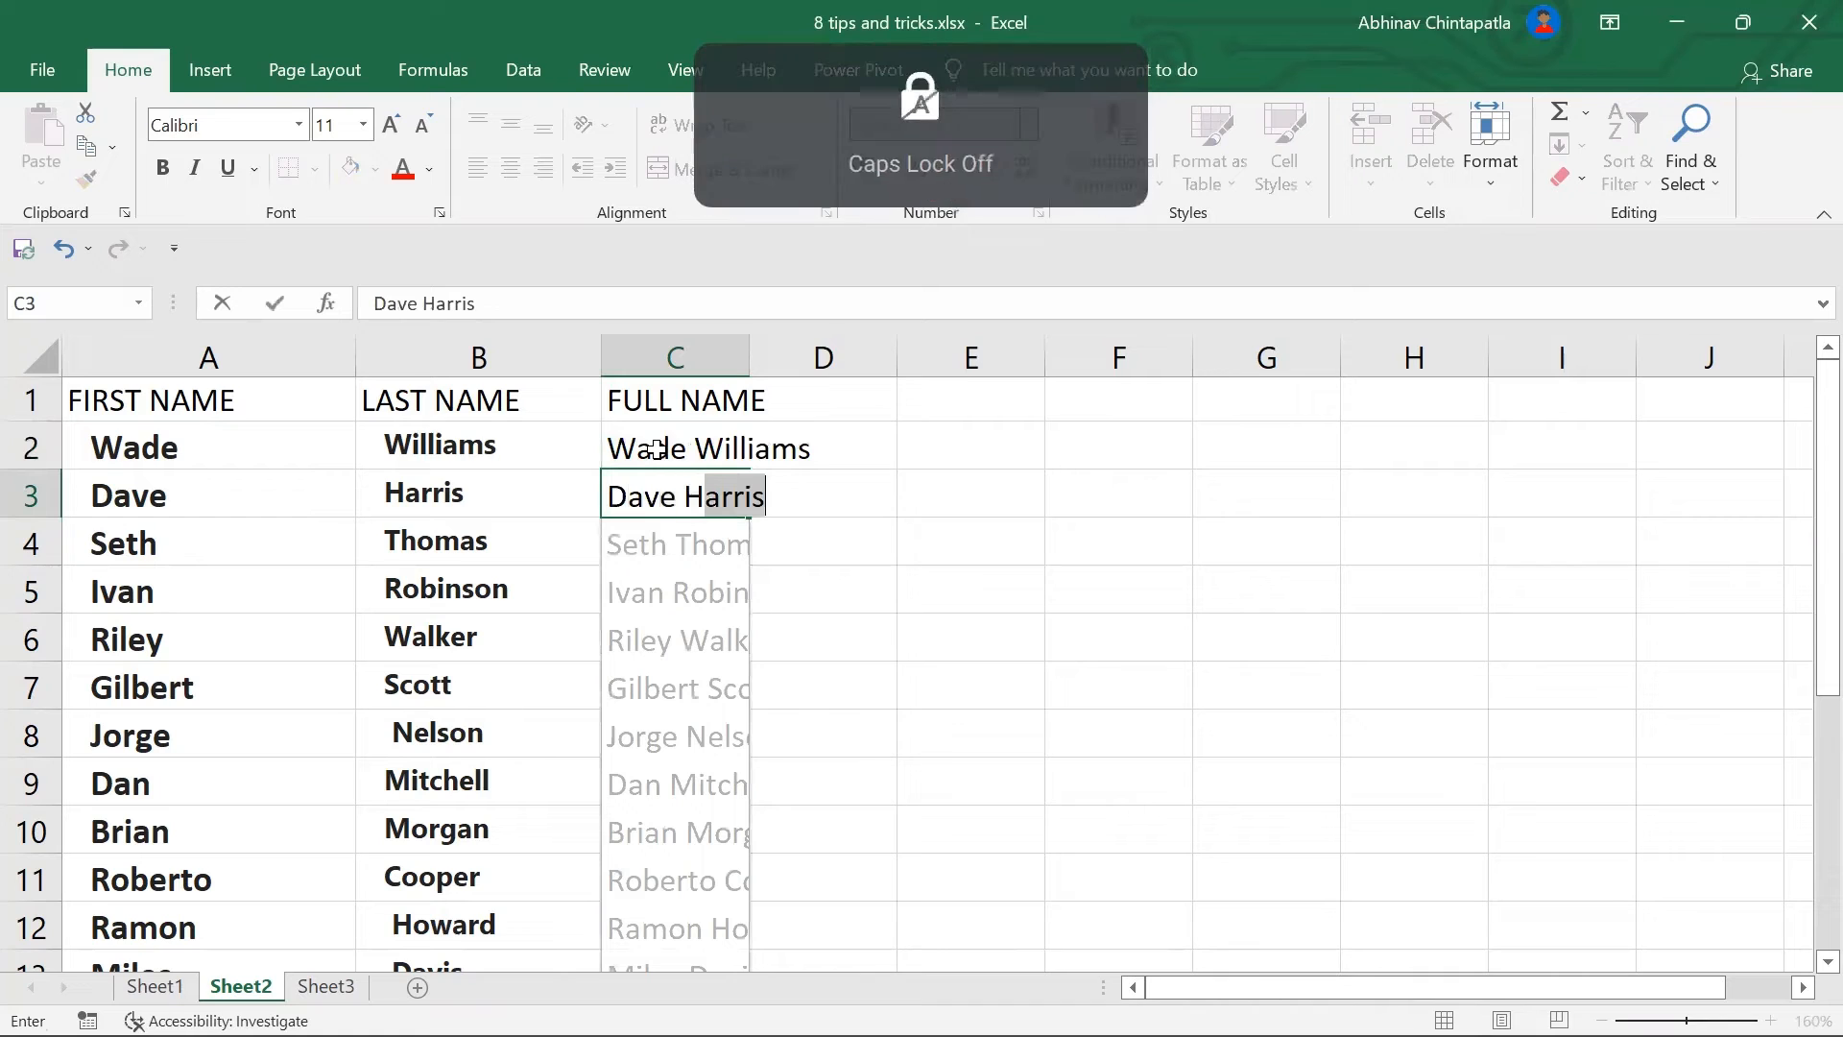
{"action": "type", "text": "arris"}
{"action": "left_click", "coordinate": [1137, 729]}
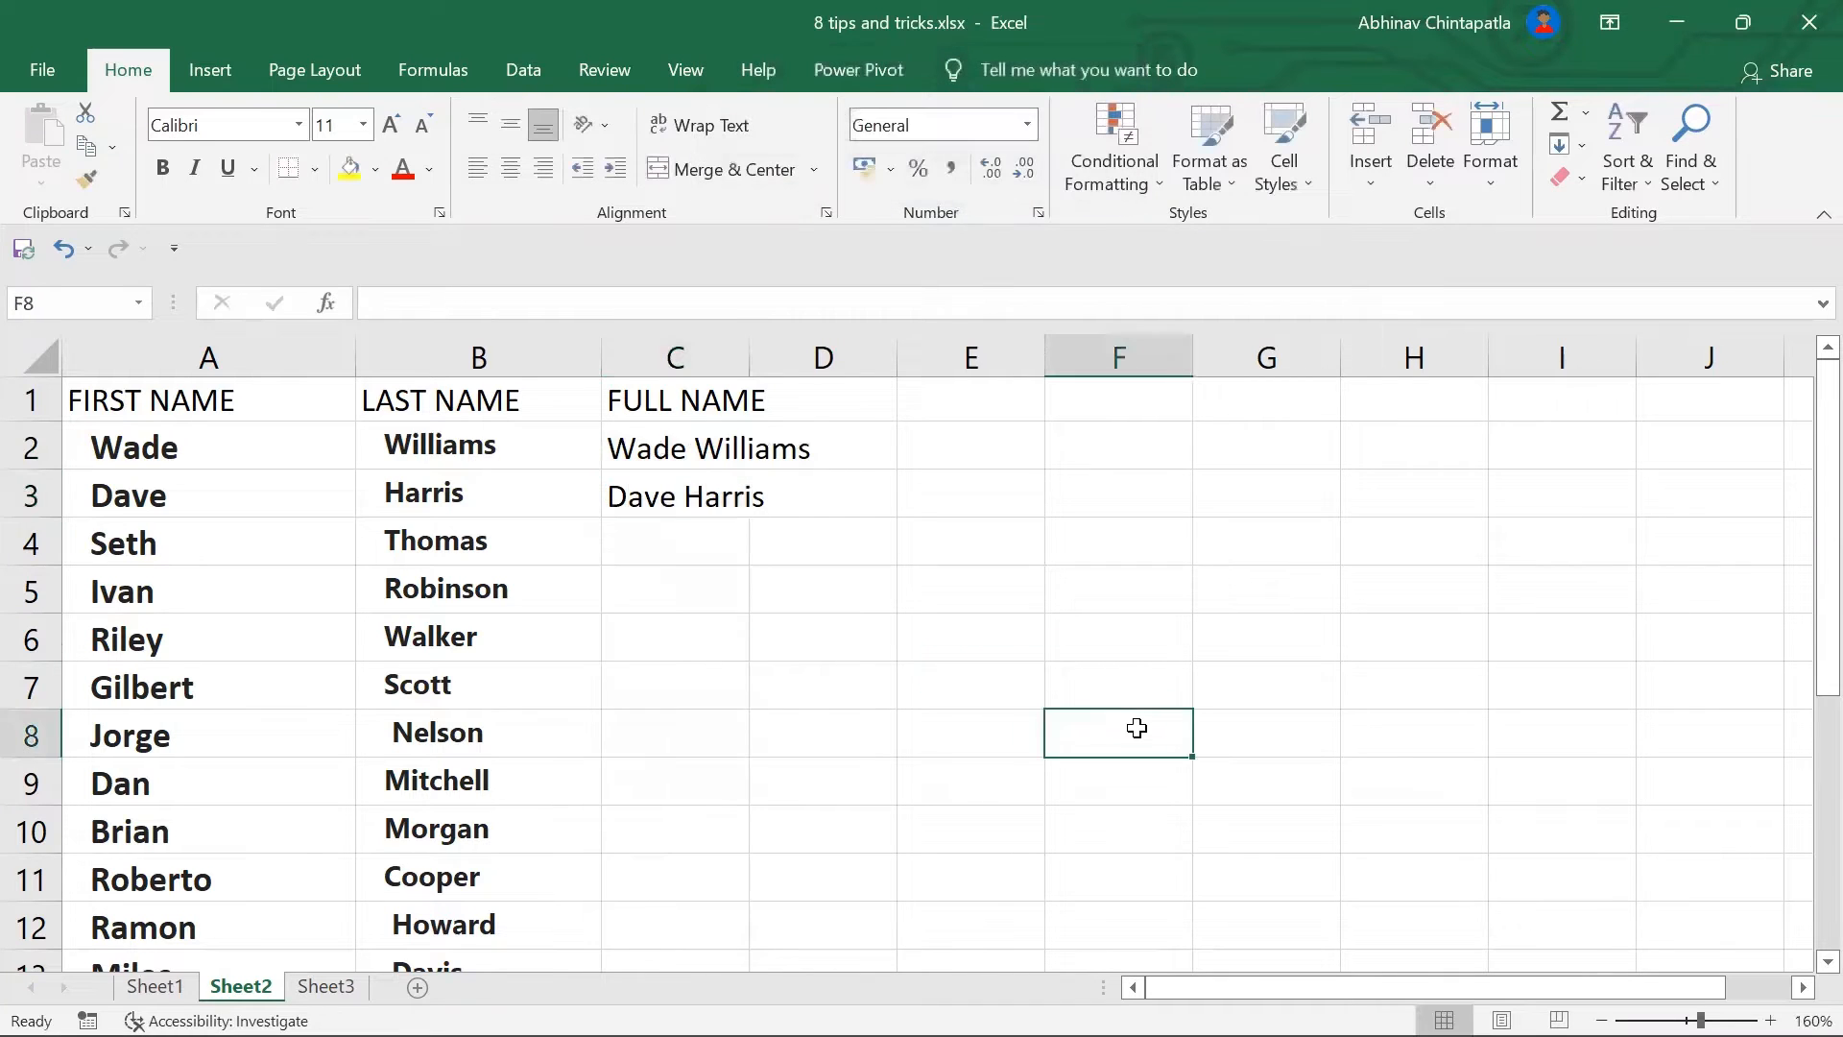
{"action": "left_click", "coordinate": [676, 492]}
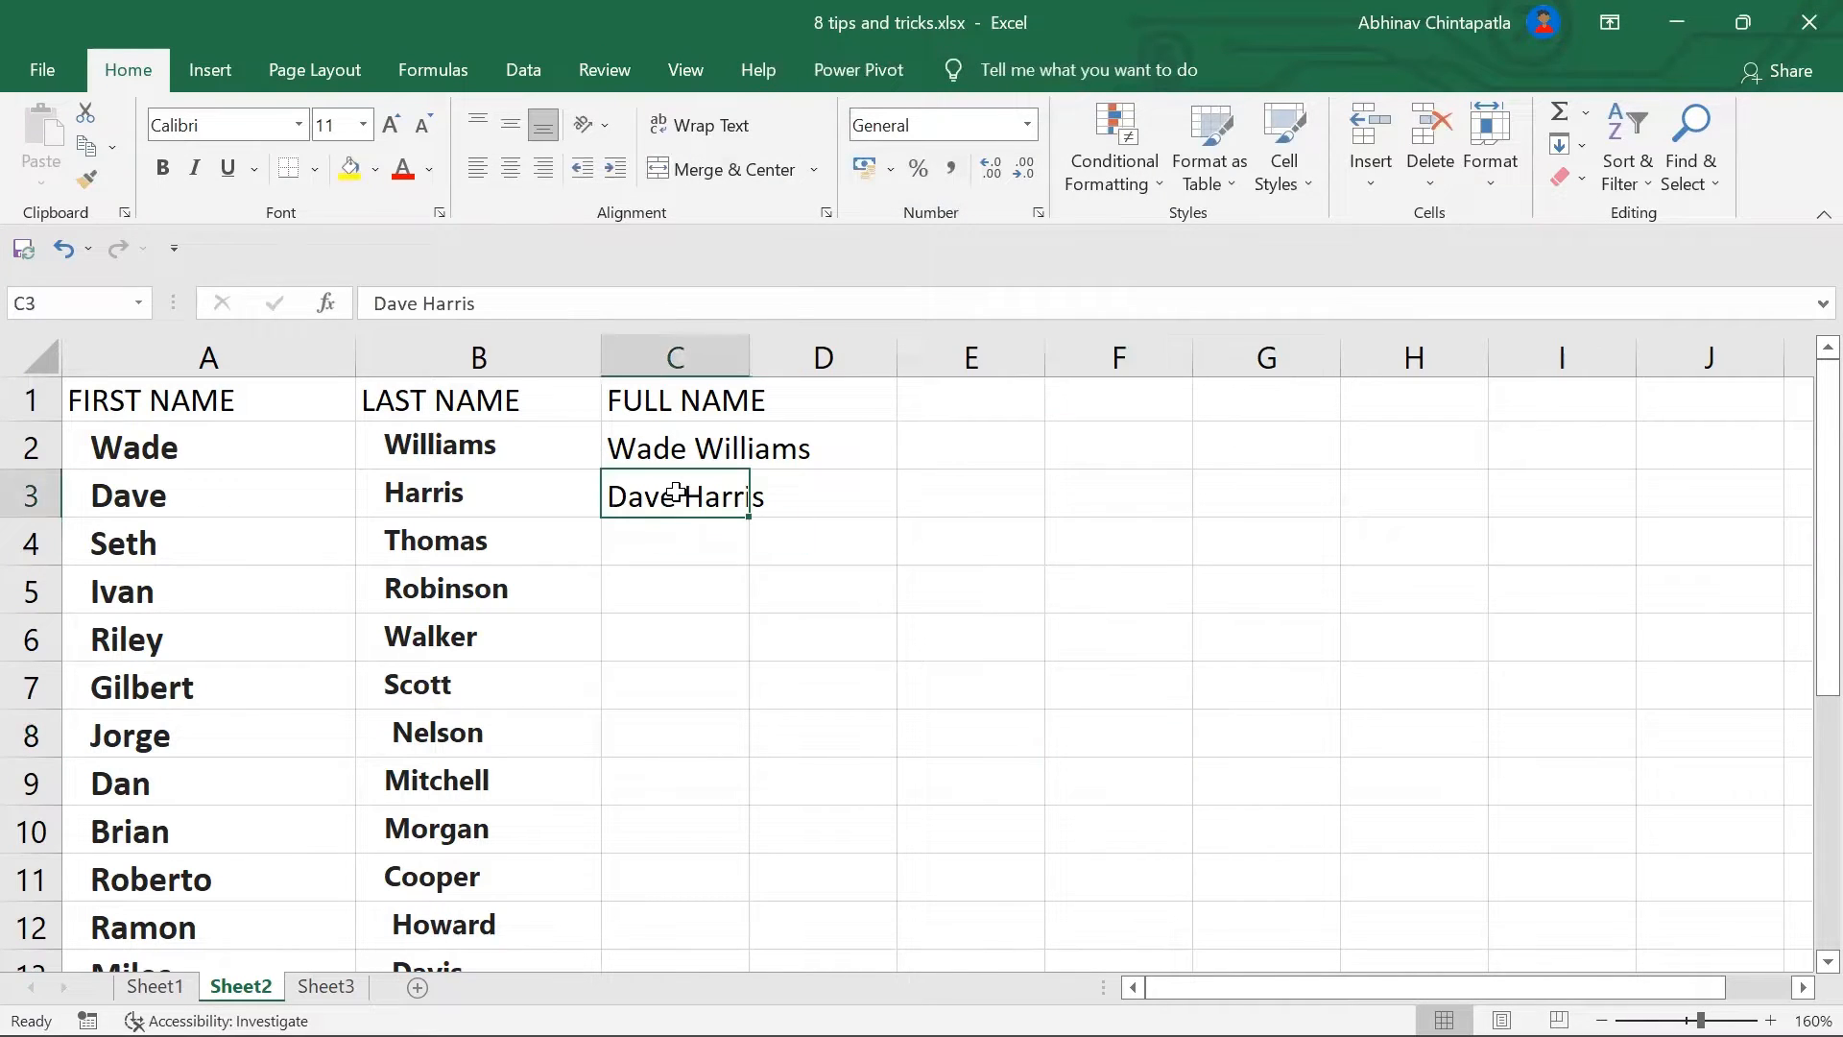
{"action": "key", "text": "Delete"}
Step: Flash Fill the FULL NAME column from C2, then undo the fill
{"action": "left_click", "coordinate": [689, 451]}
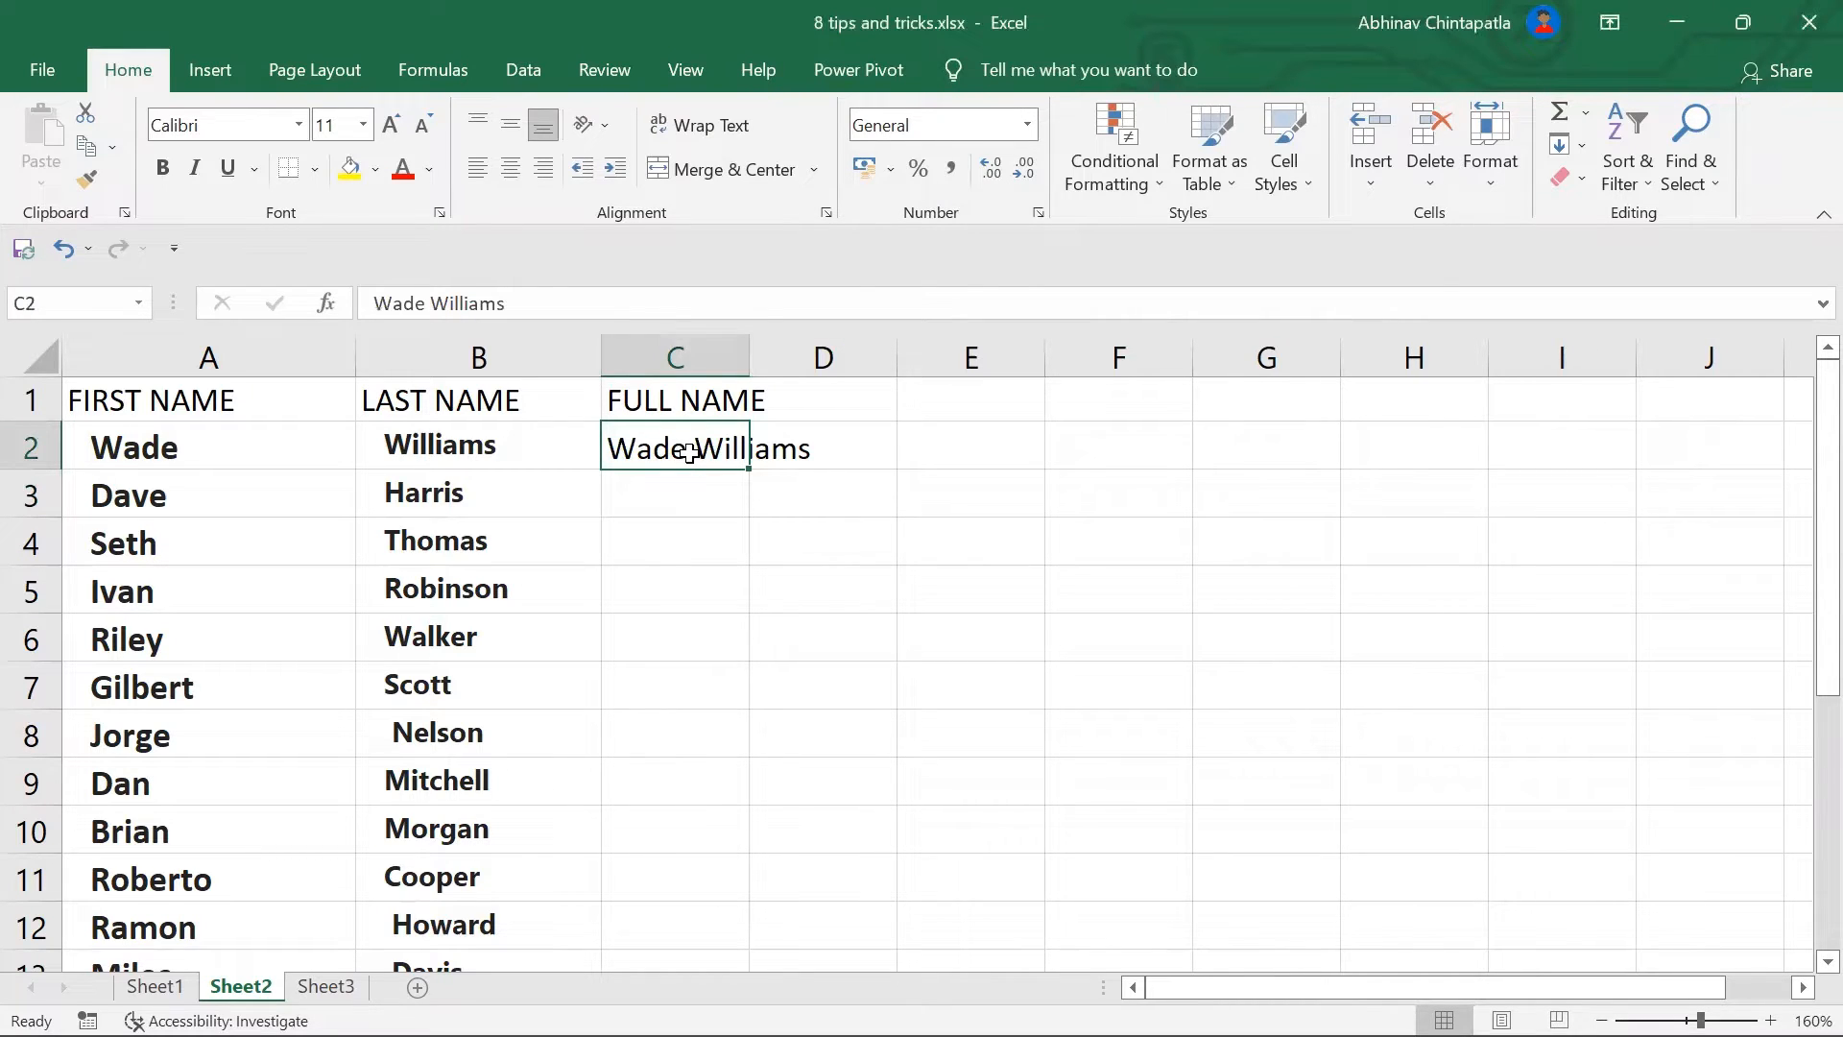
{"action": "key", "text": "ctrl+e"}
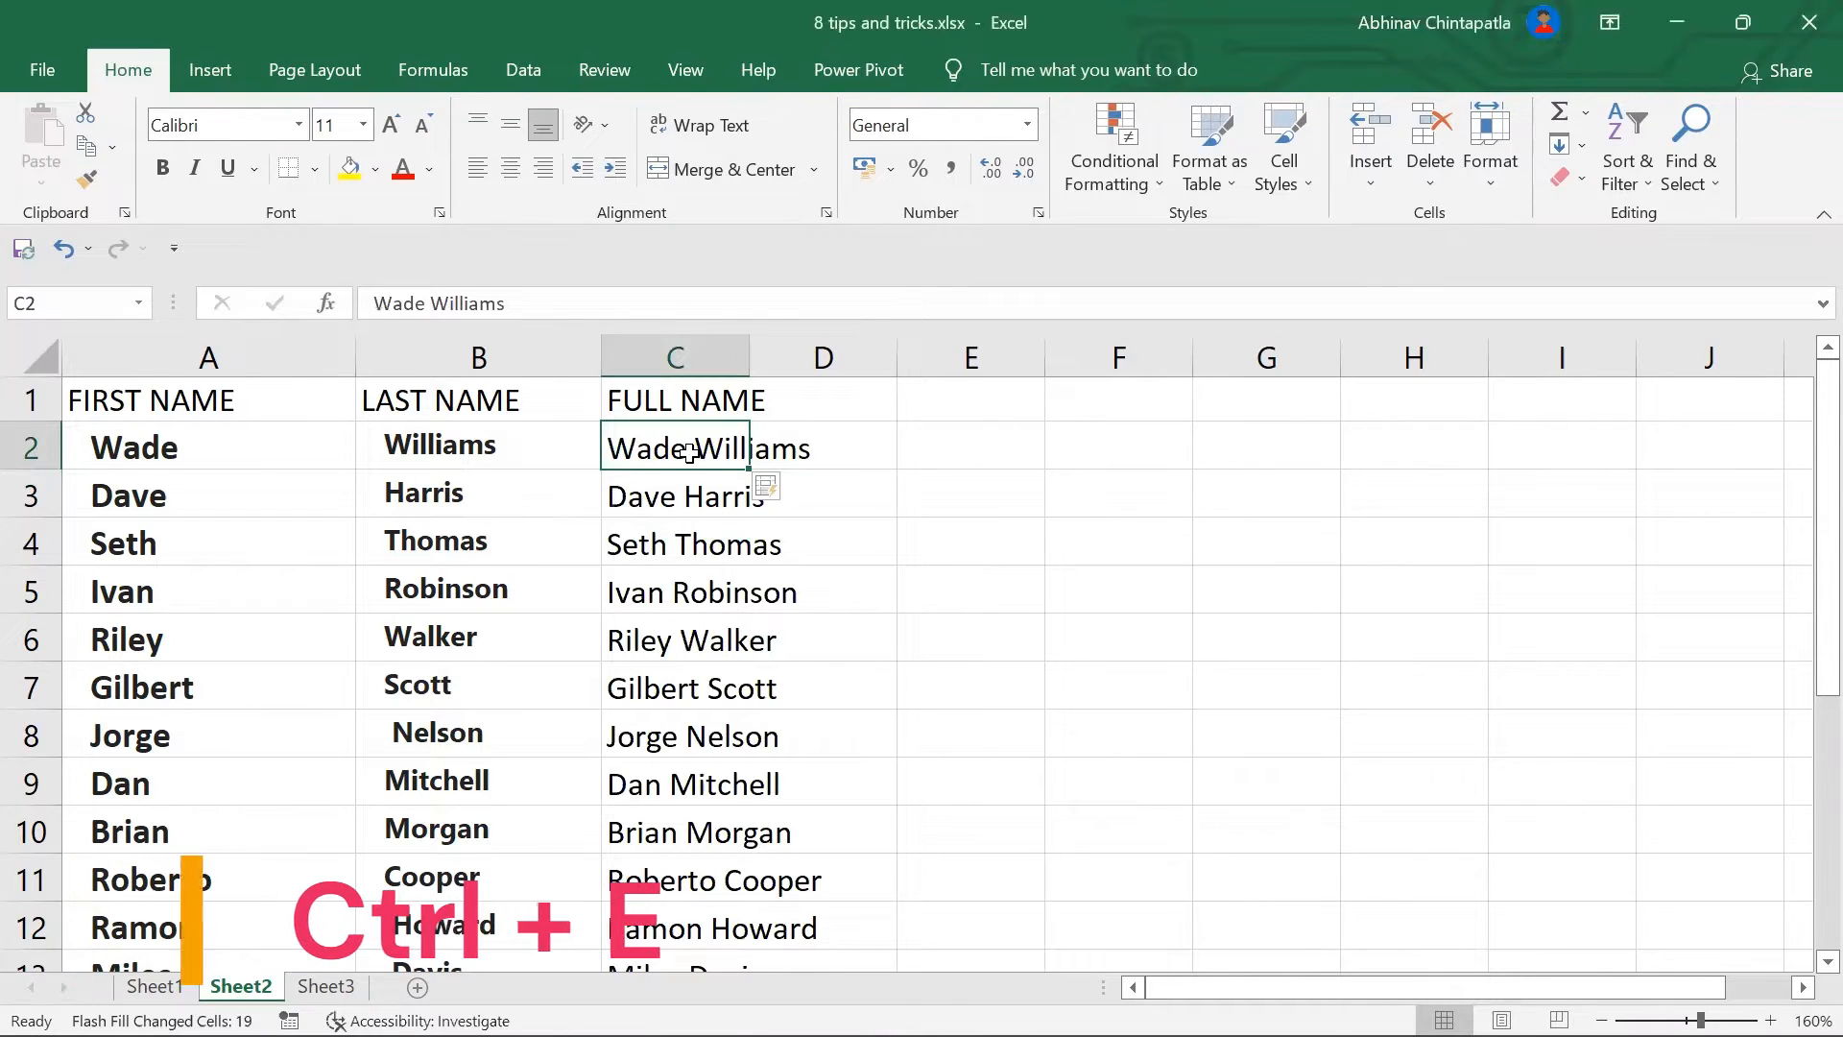
{"action": "left_click_drag", "start_coordinate": [1819, 604], "coordinate": [1818, 318]}
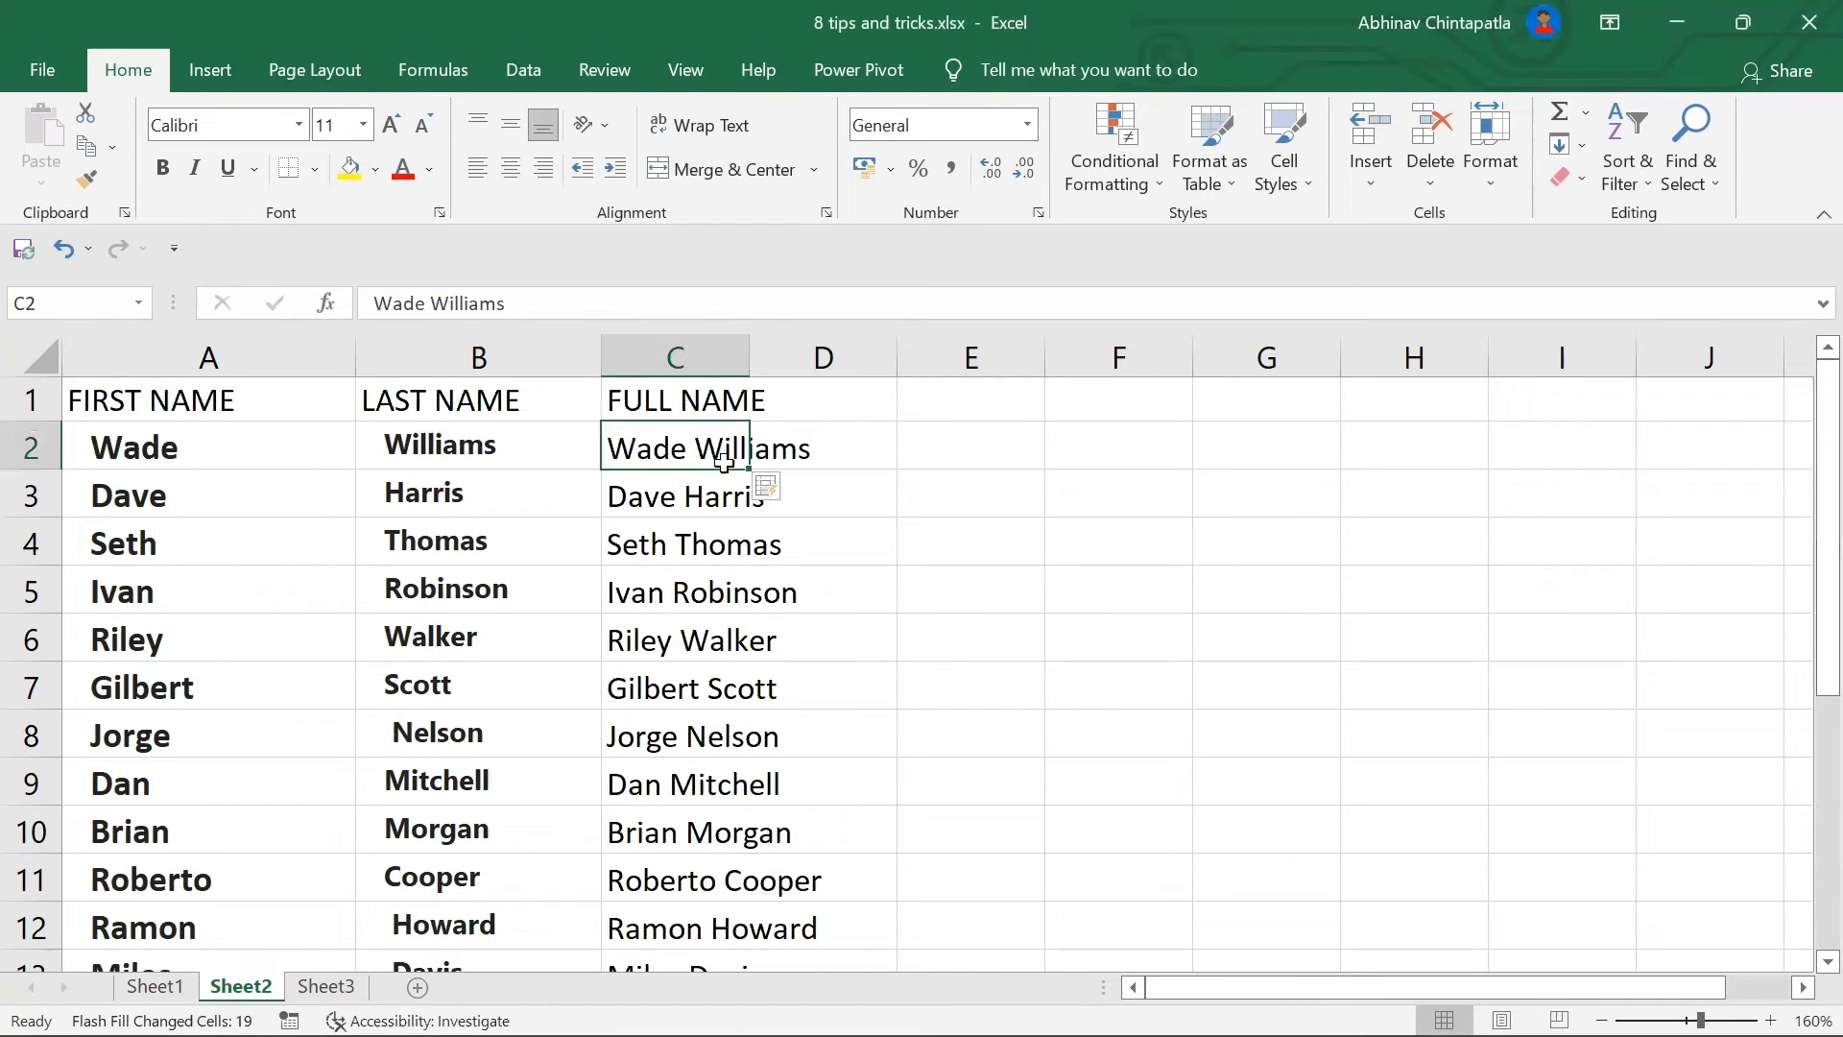
{"action": "key", "text": "Delete"}
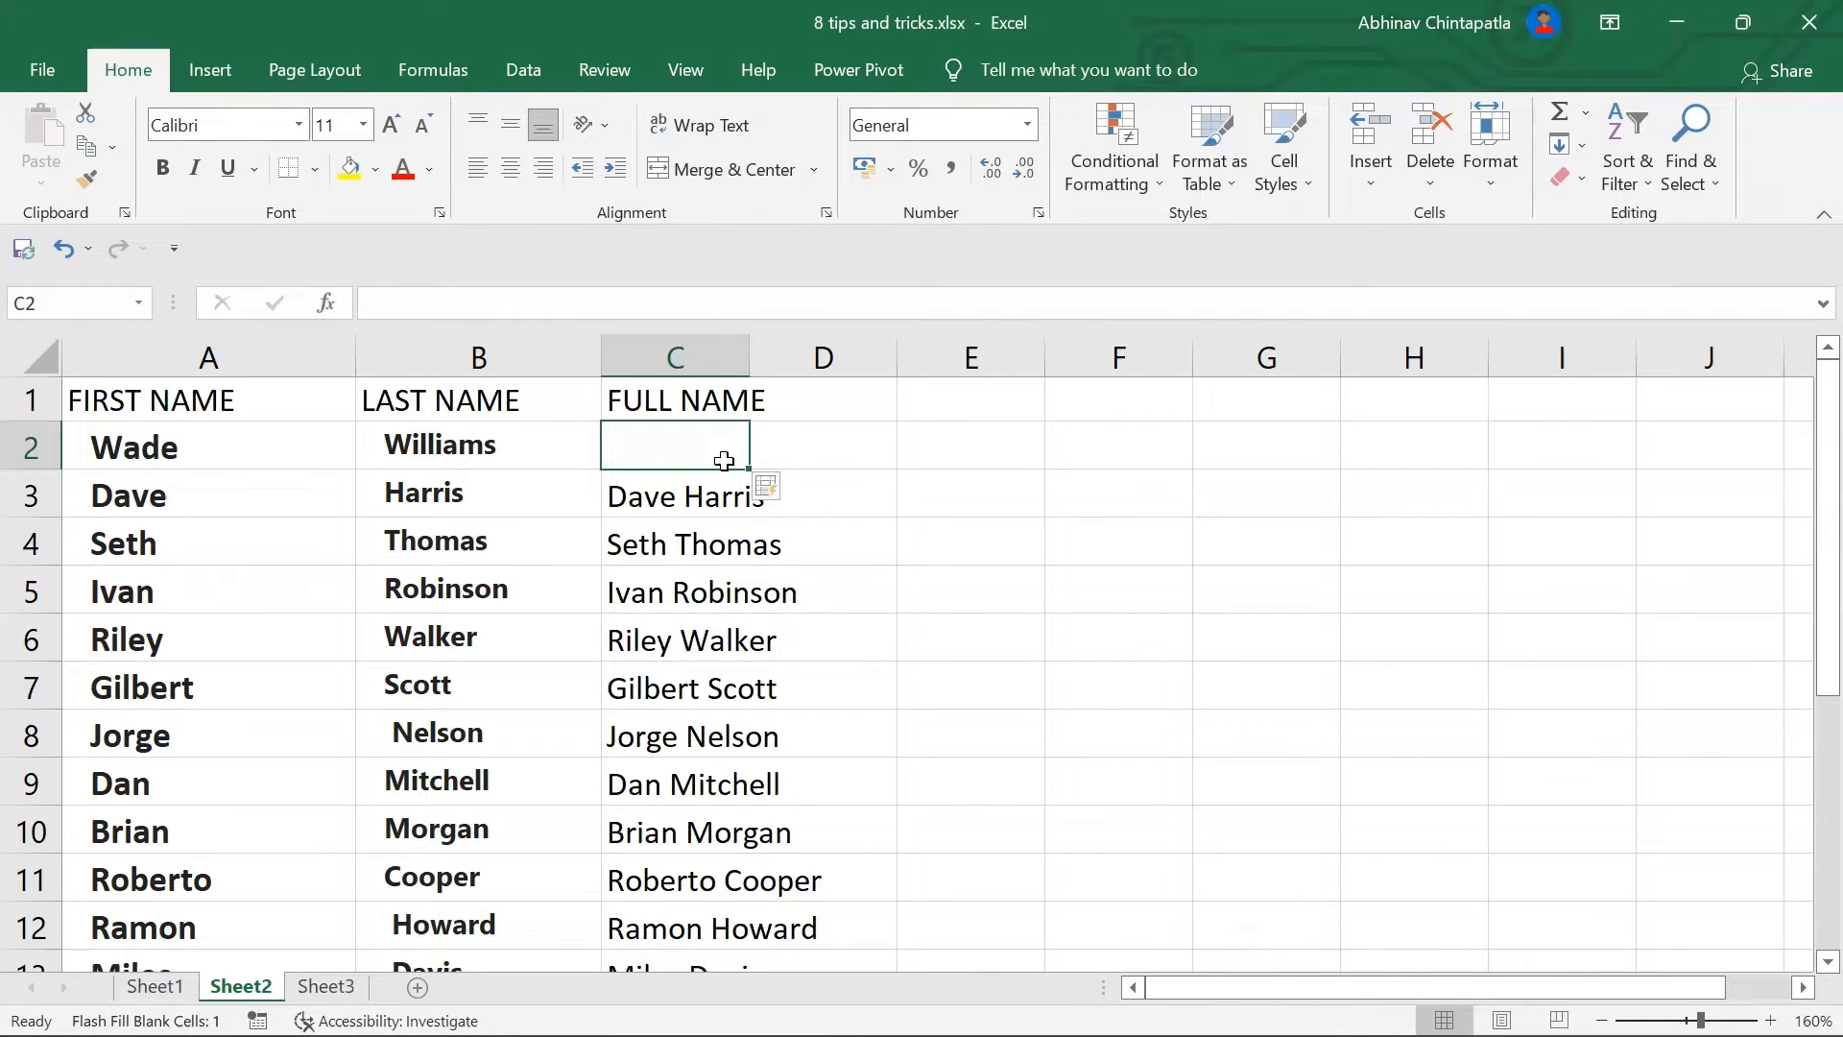
{"action": "key", "text": "ctrl+z"}
{"action": "key", "text": "ctrl+z"}
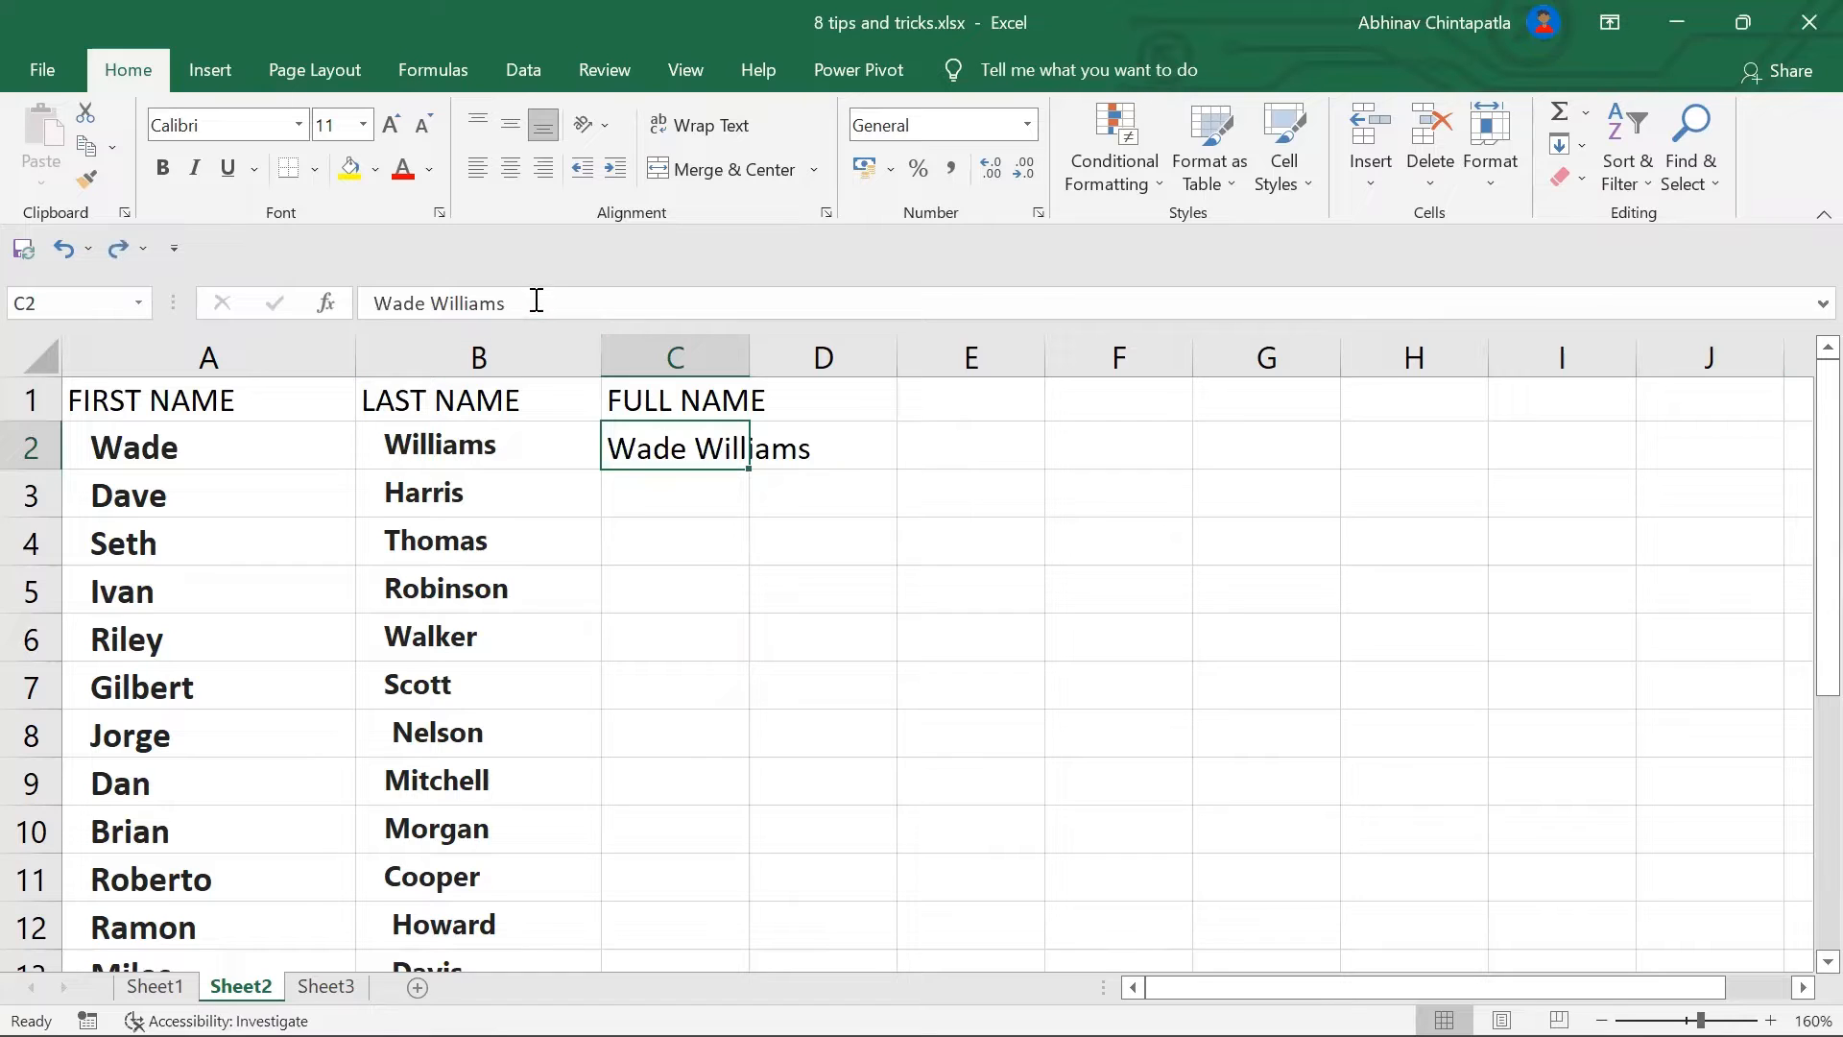
{"action": "left_click_drag", "start_coordinate": [536, 301], "coordinate": [155, 276]}
{"action": "type", "text": "william"}
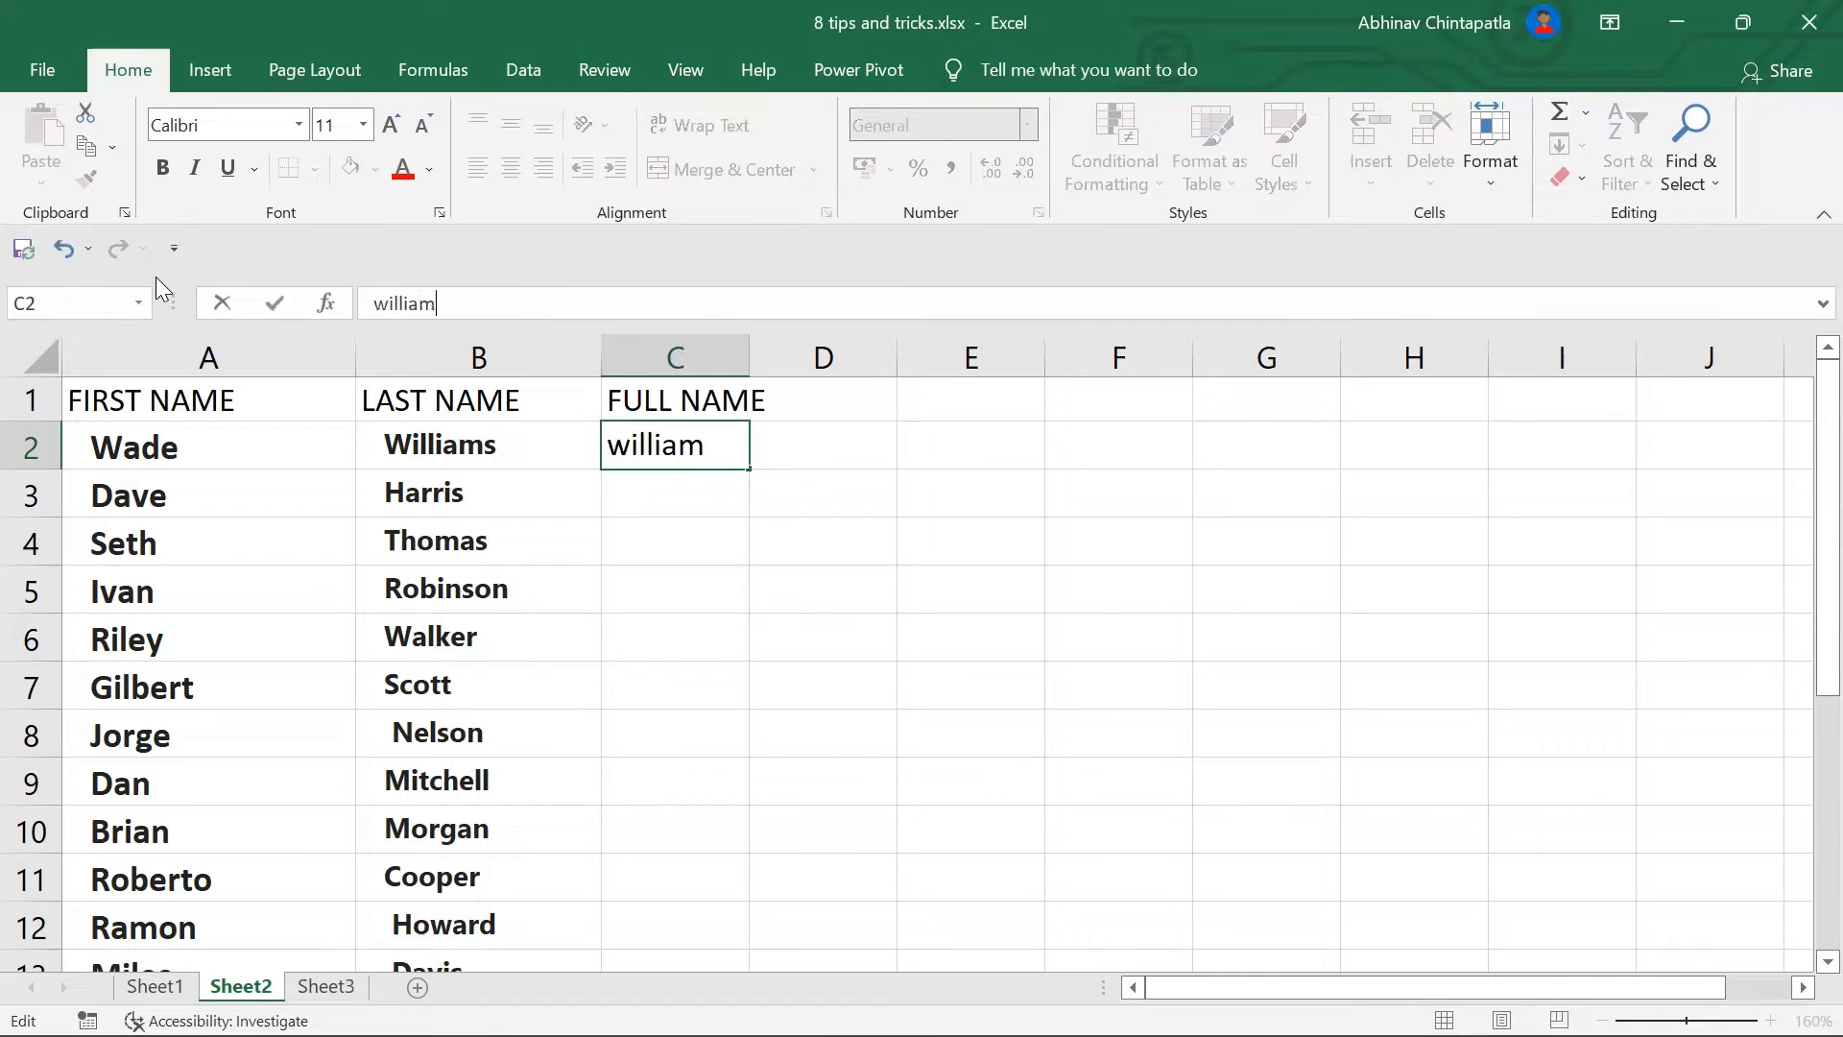
{"action": "key", "text": "BackSpace"}
{"action": "key", "text": "BackSpace"}
{"action": "key", "text": "BackSpace"}
{"action": "key", "text": "BackSpace"}
{"action": "key", "text": "BackSpace"}
{"action": "key", "text": "BackSpace"}
{"action": "key", "text": "BackSpace"}
{"action": "key", "text": "Caps_Lock"}
{"action": "type", "text": "WI"}
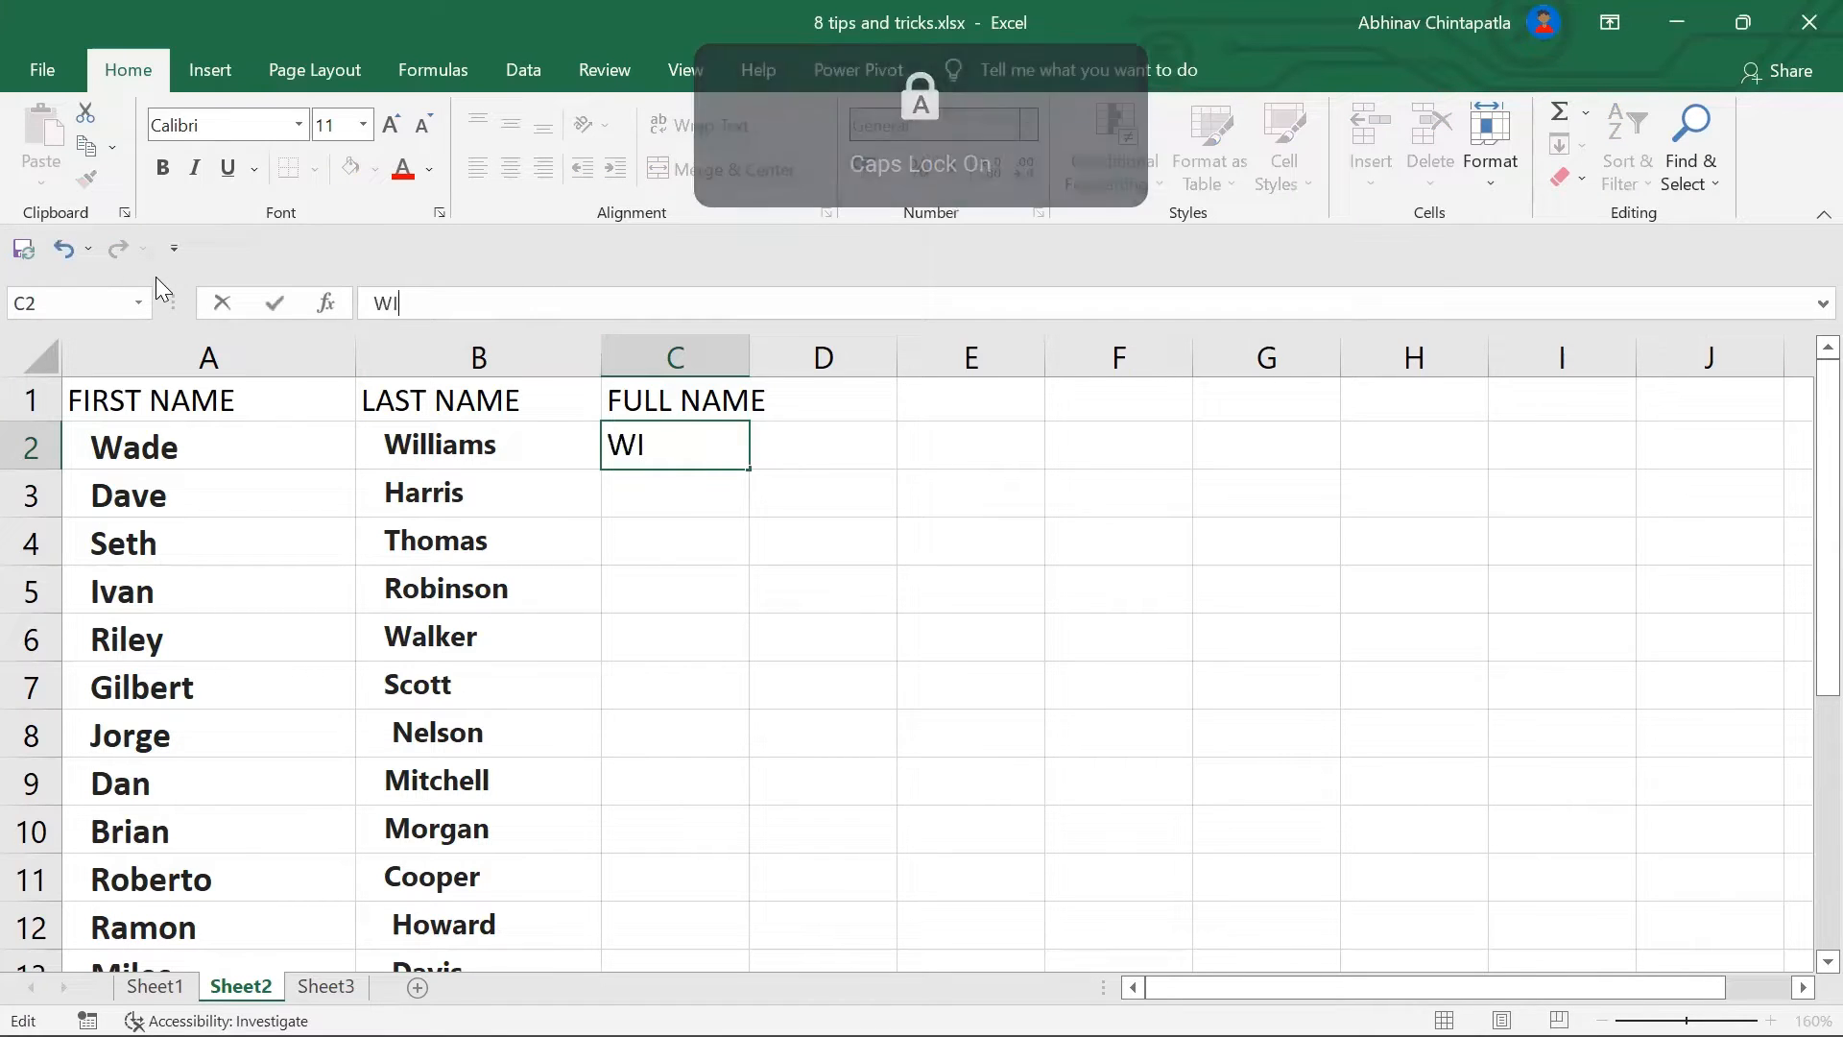
{"action": "key", "text": "BackSpace"}
{"action": "key", "text": "Caps_Lock"}
{"action": "type", "text": "illiams,"}
{"action": "key", "text": "Caps_Lock"}
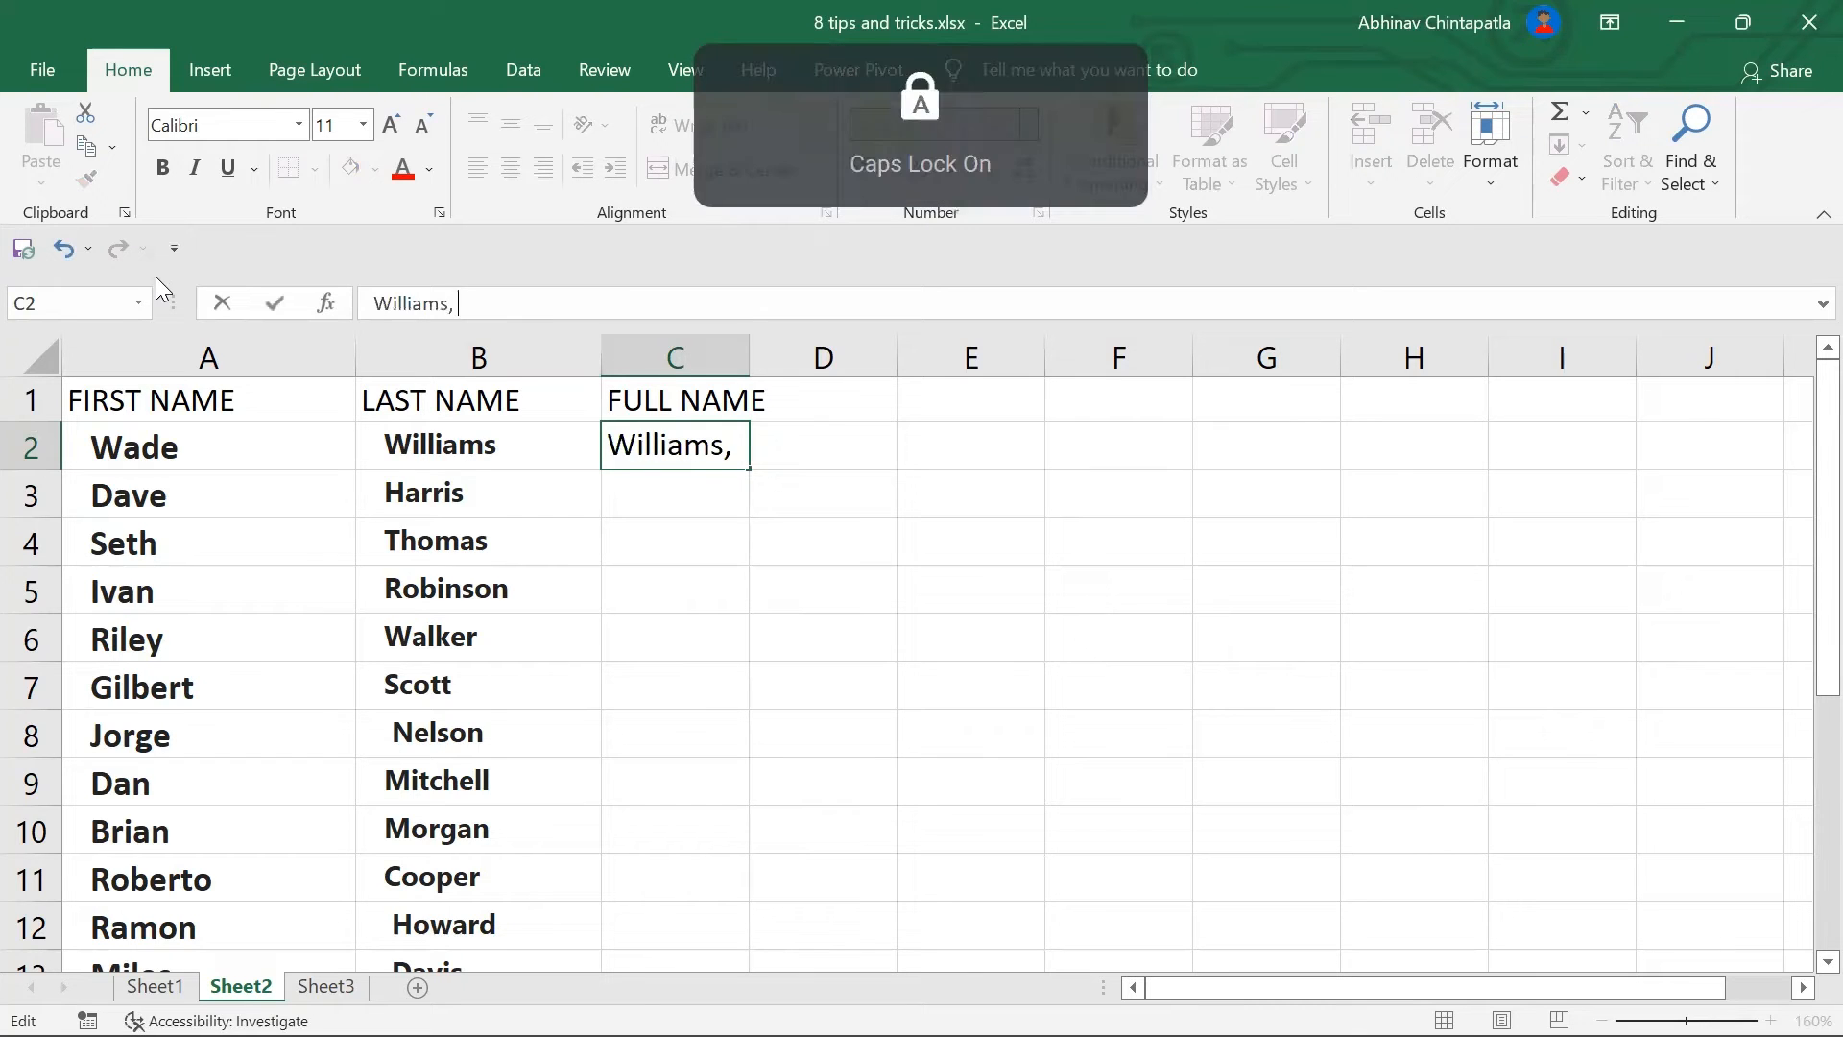
{"action": "type", "text": "W"}
{"action": "key", "text": "Caps_Lock"}
{"action": "type", "text": "s"}
{"action": "key", "text": "BackSpace"}
{"action": "type", "text": "ade"}
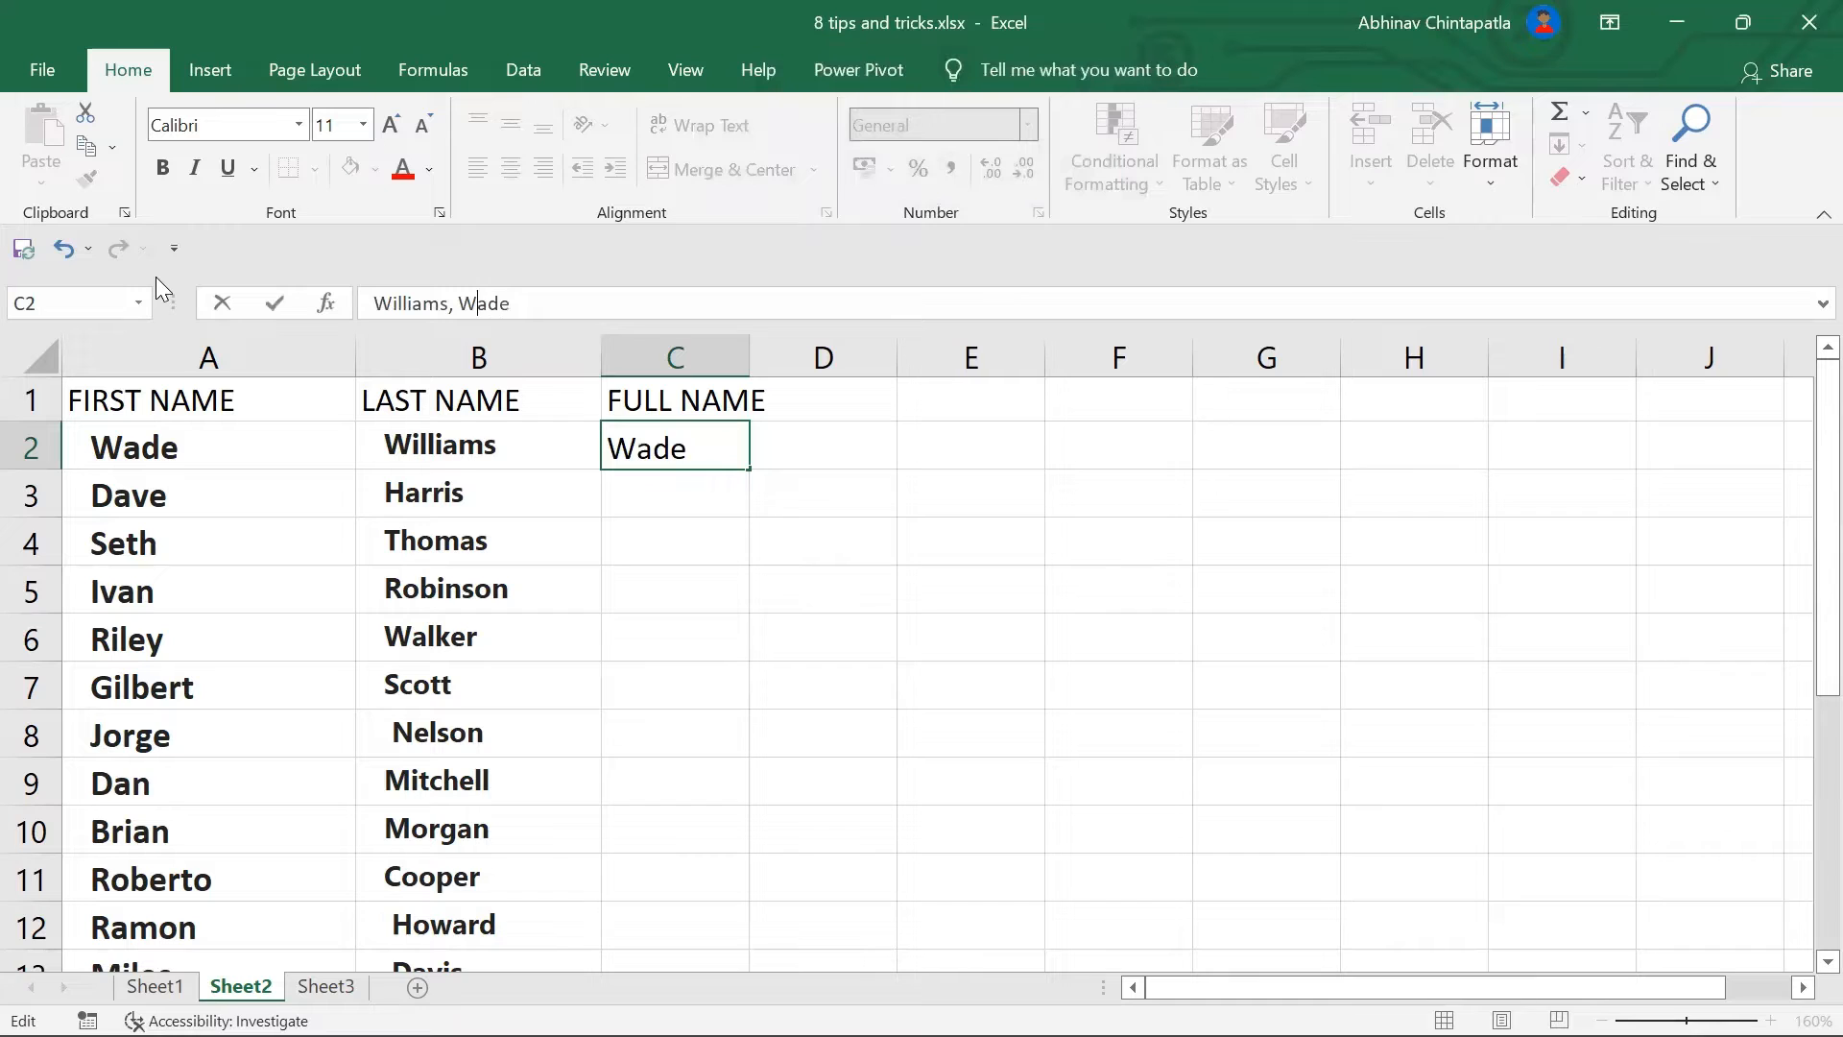
{"action": "key", "text": "BackSpace"}
{"action": "key", "text": "BackSpace"}
Step: Flash Fill the remaining FULL NAME cells surname first from the C2 example
{"action": "left_click", "coordinate": [933, 555]}
{"action": "left_click", "coordinate": [734, 459]}
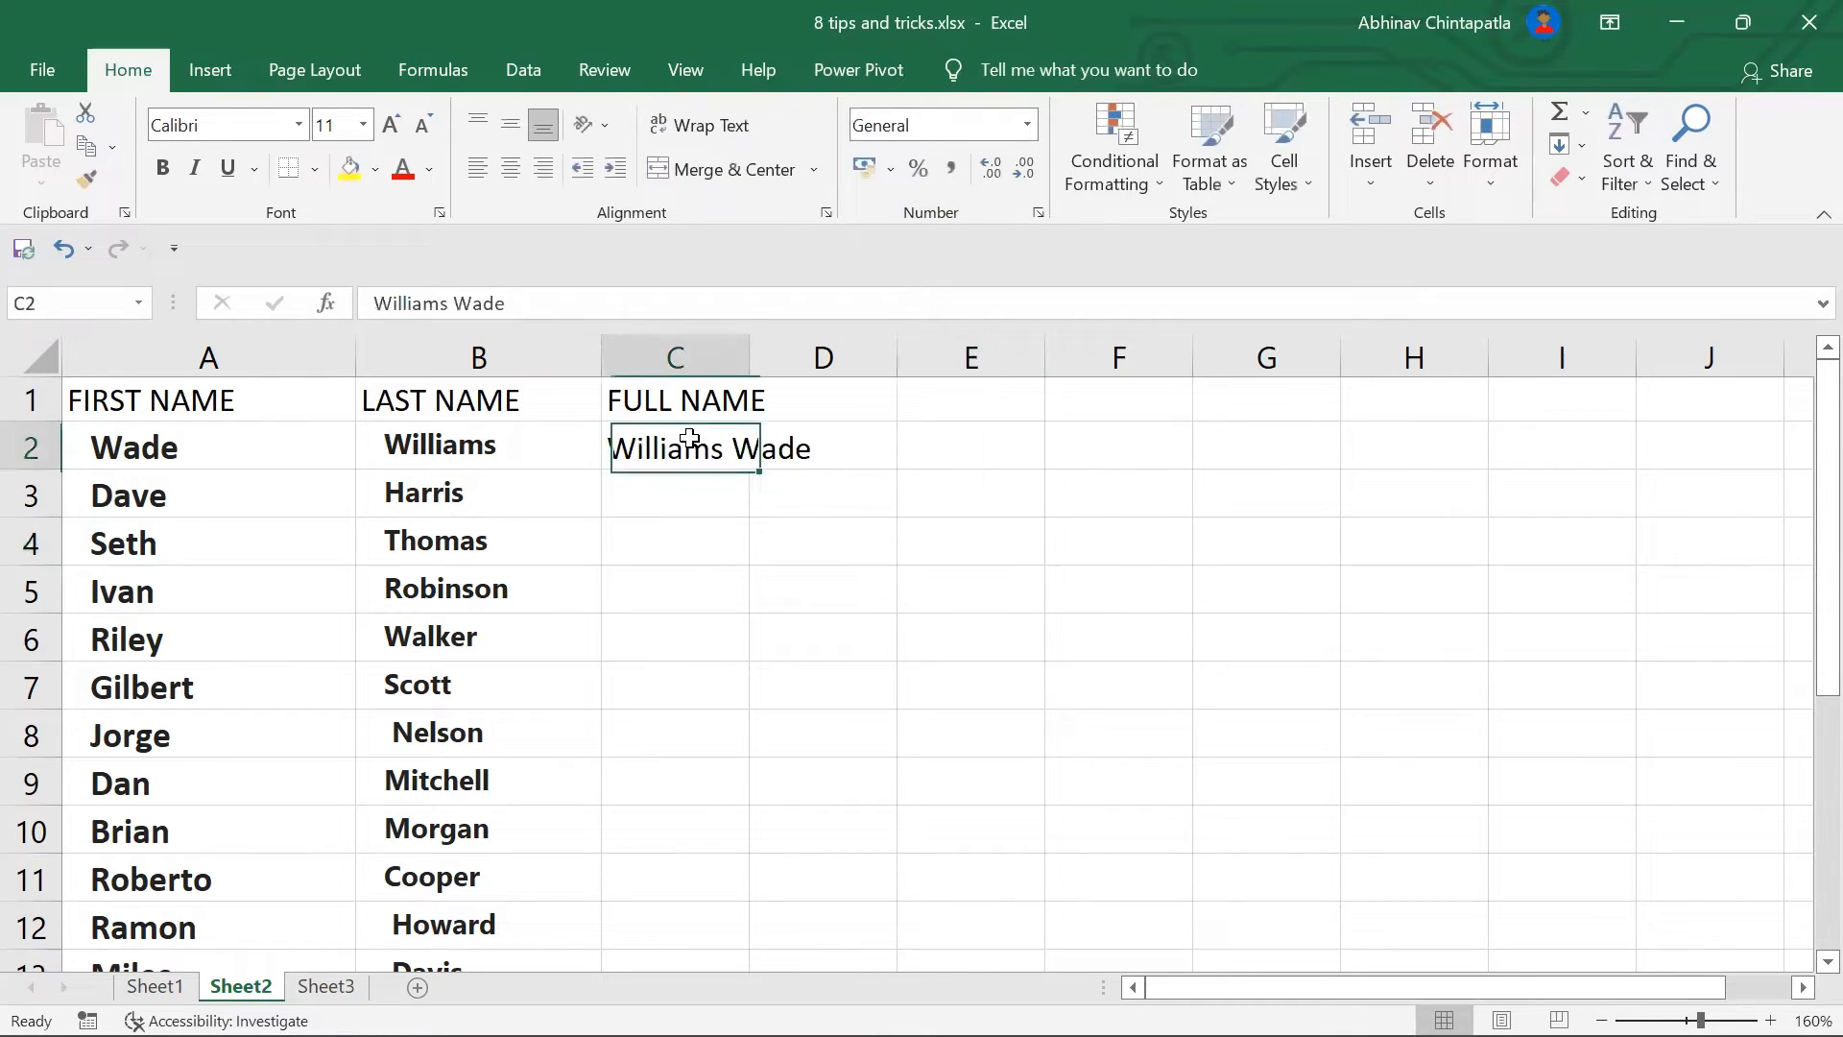
{"action": "key", "text": "ctrl+e"}
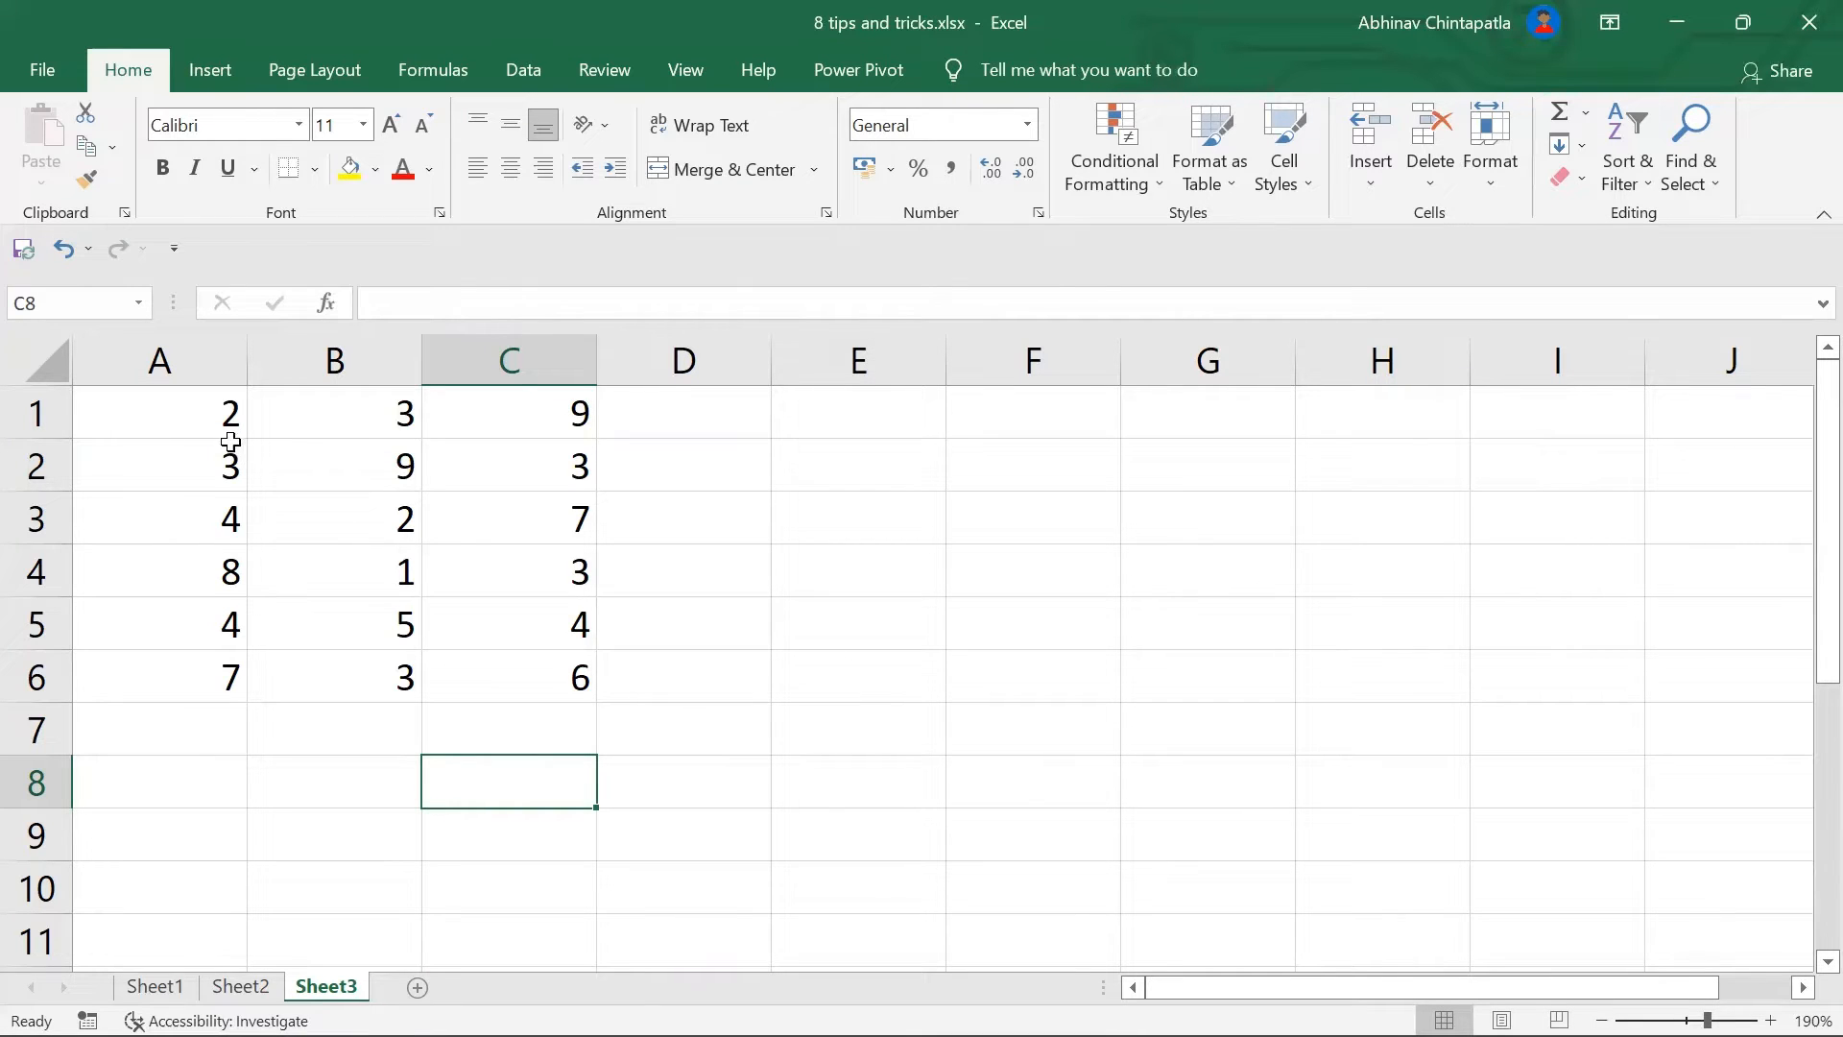
{"action": "left_click", "coordinate": [167, 799]}
{"action": "type", "text": "20"}
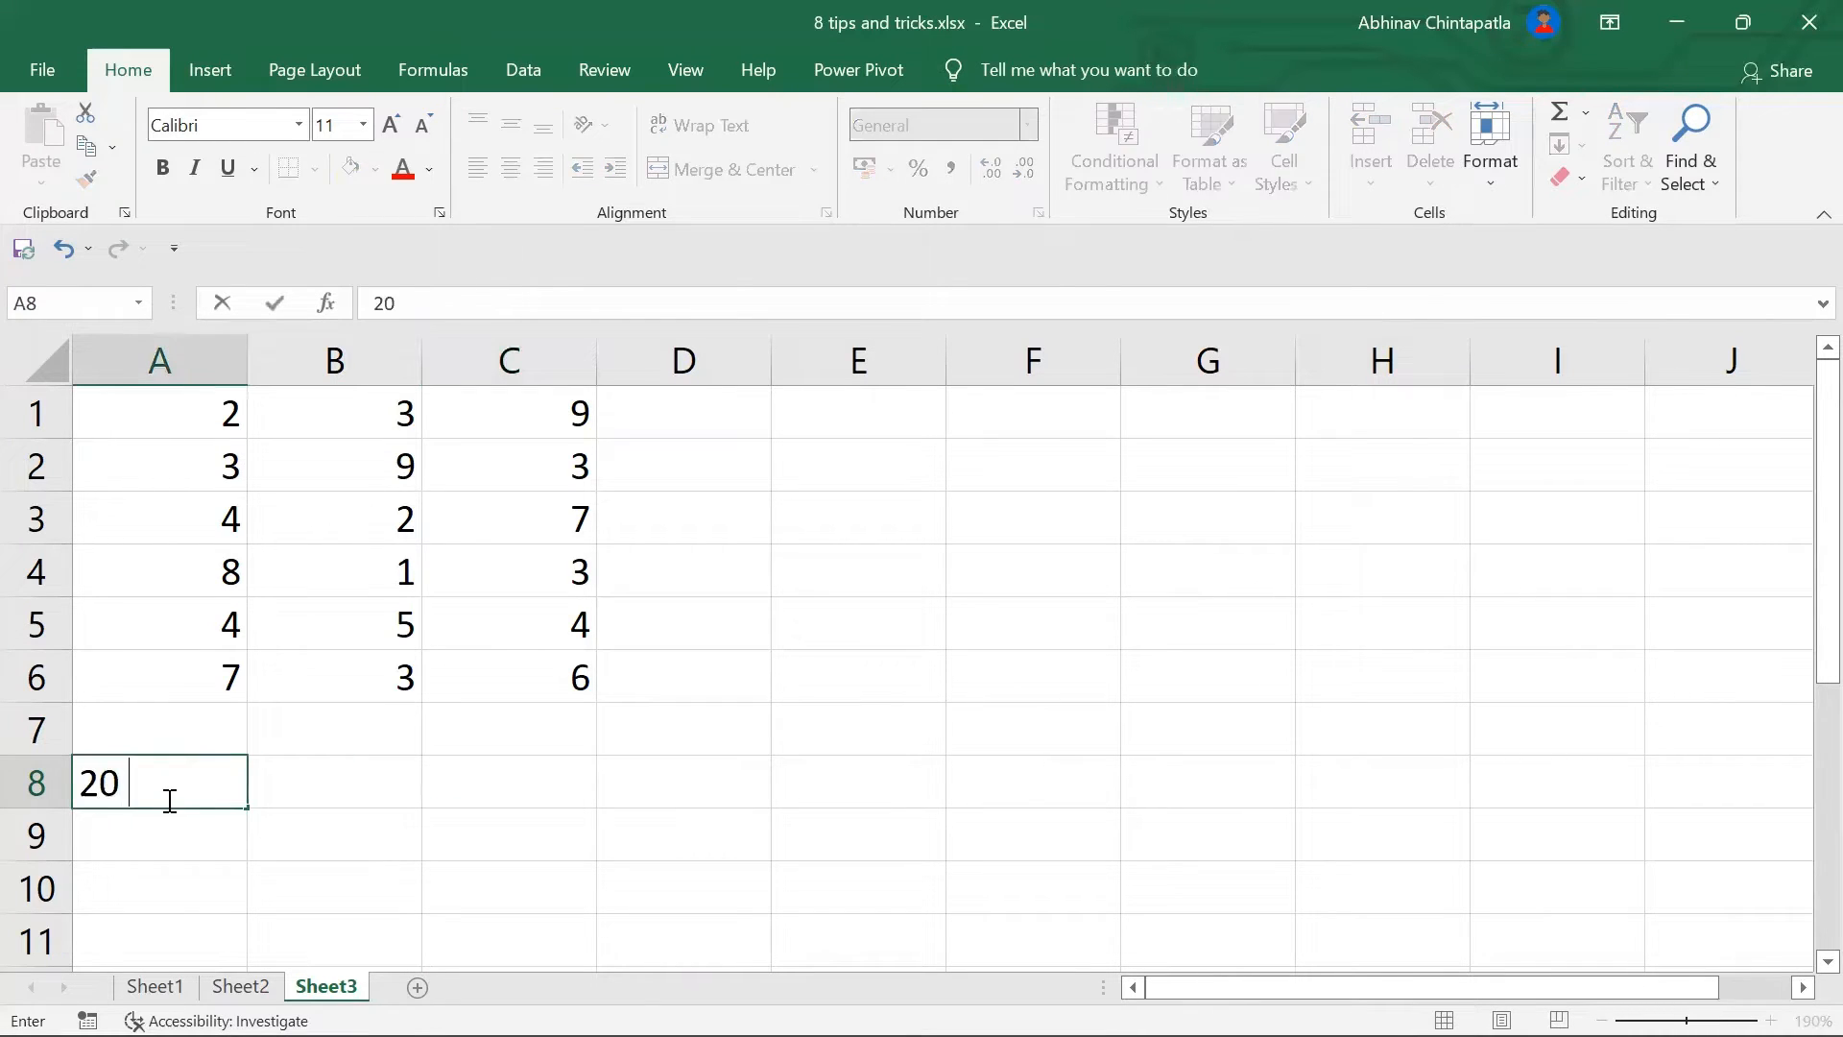
{"action": "key", "text": "Return"}
{"action": "type", "text": "30"}
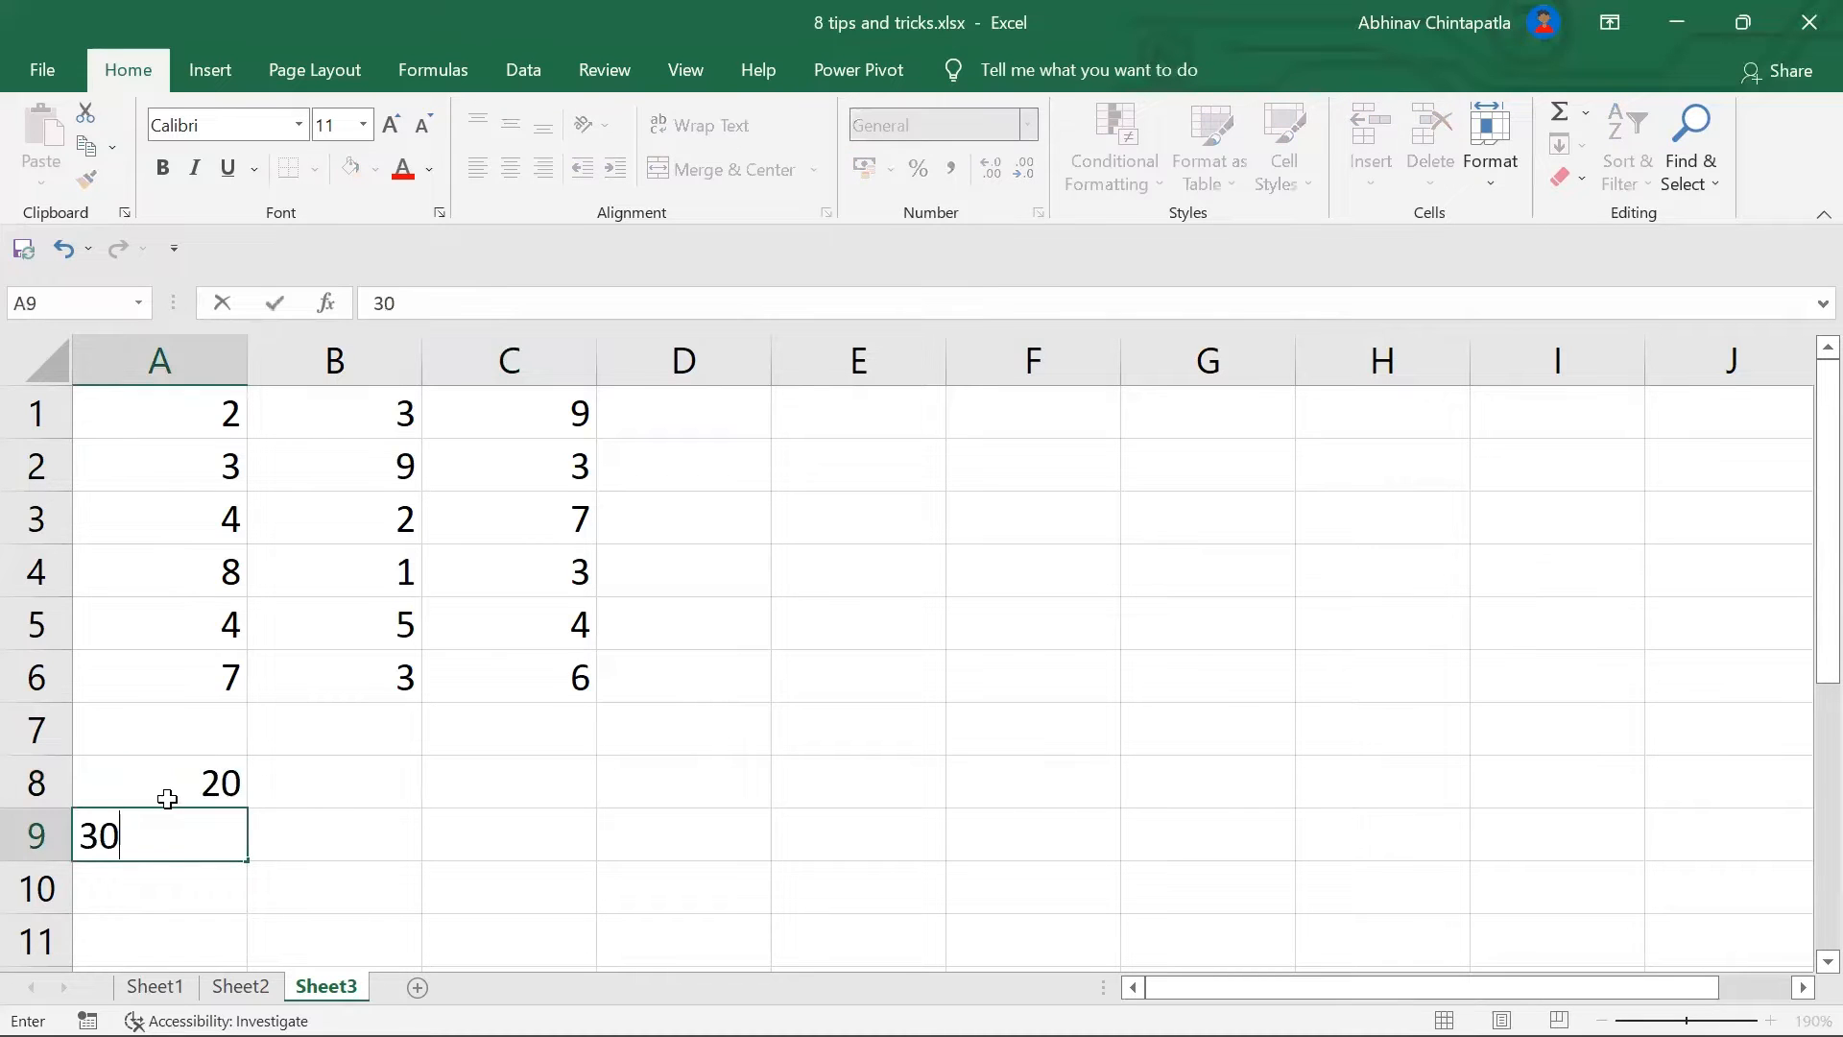
{"action": "key", "text": "Return"}
{"action": "type", "text": "40"}
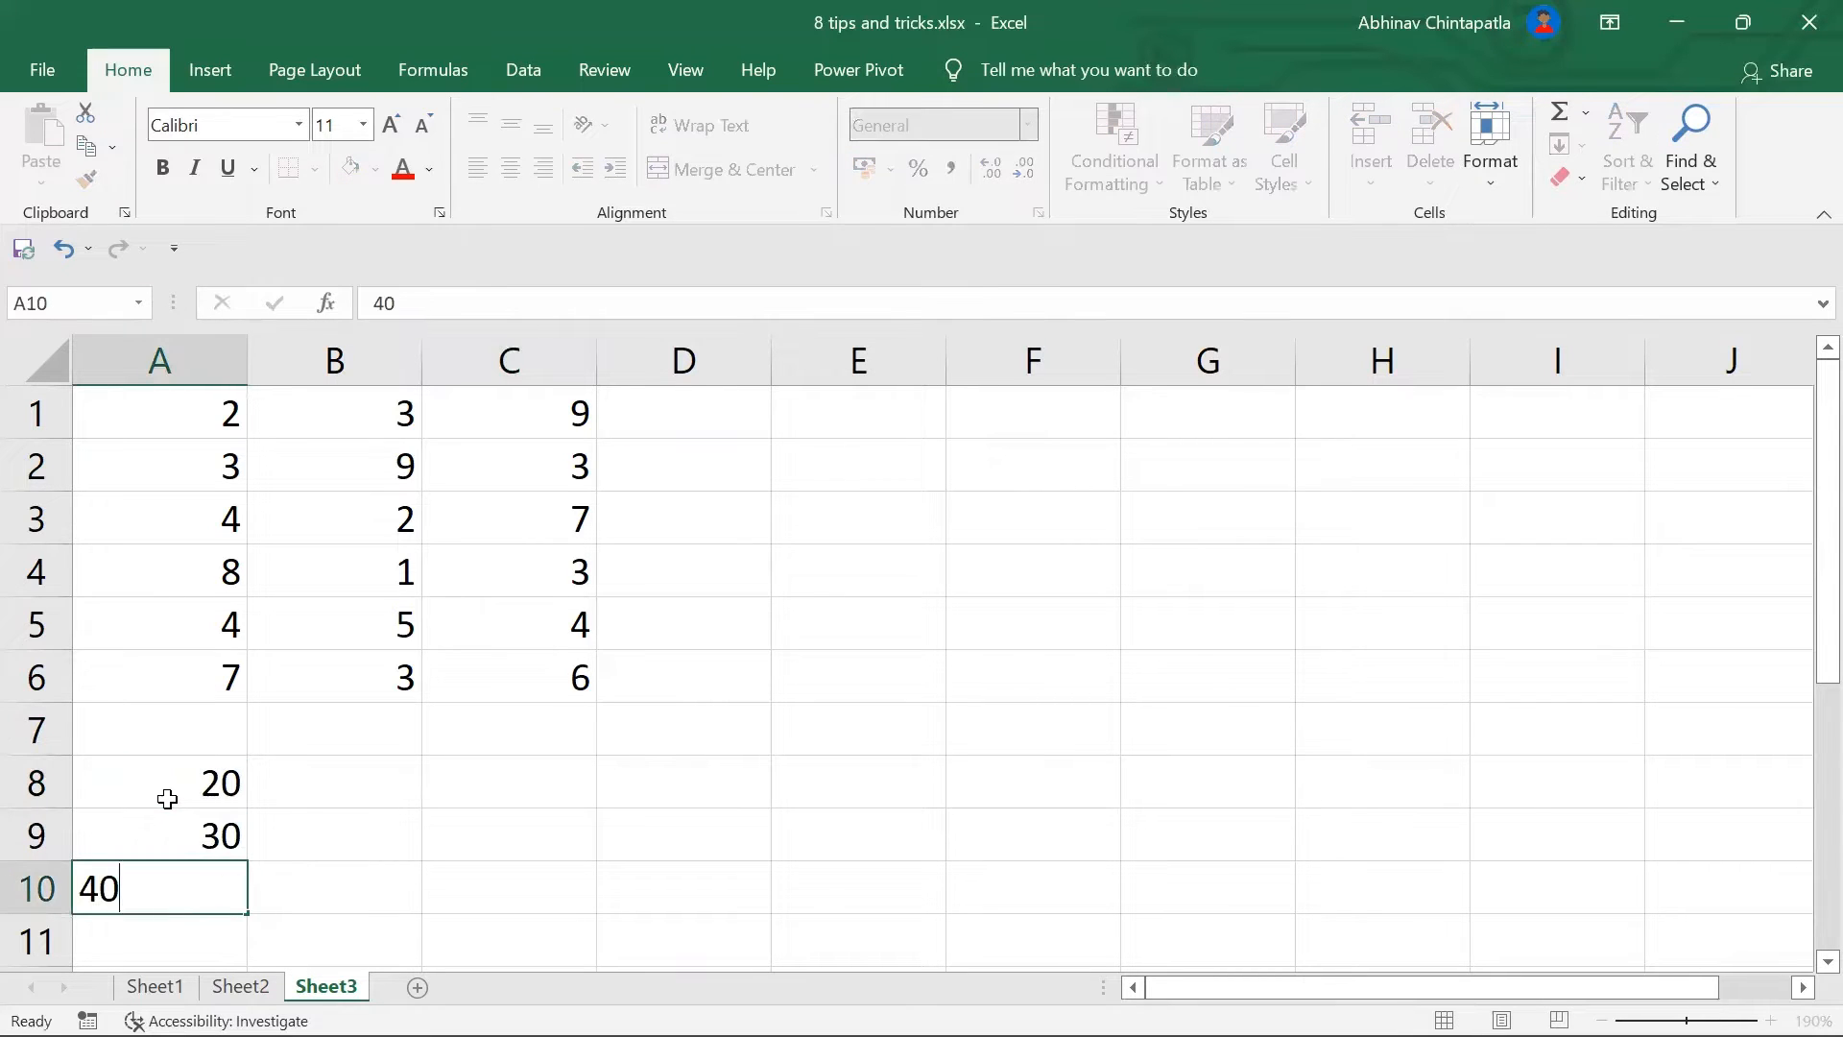
{"action": "left_click", "coordinate": [168, 798]}
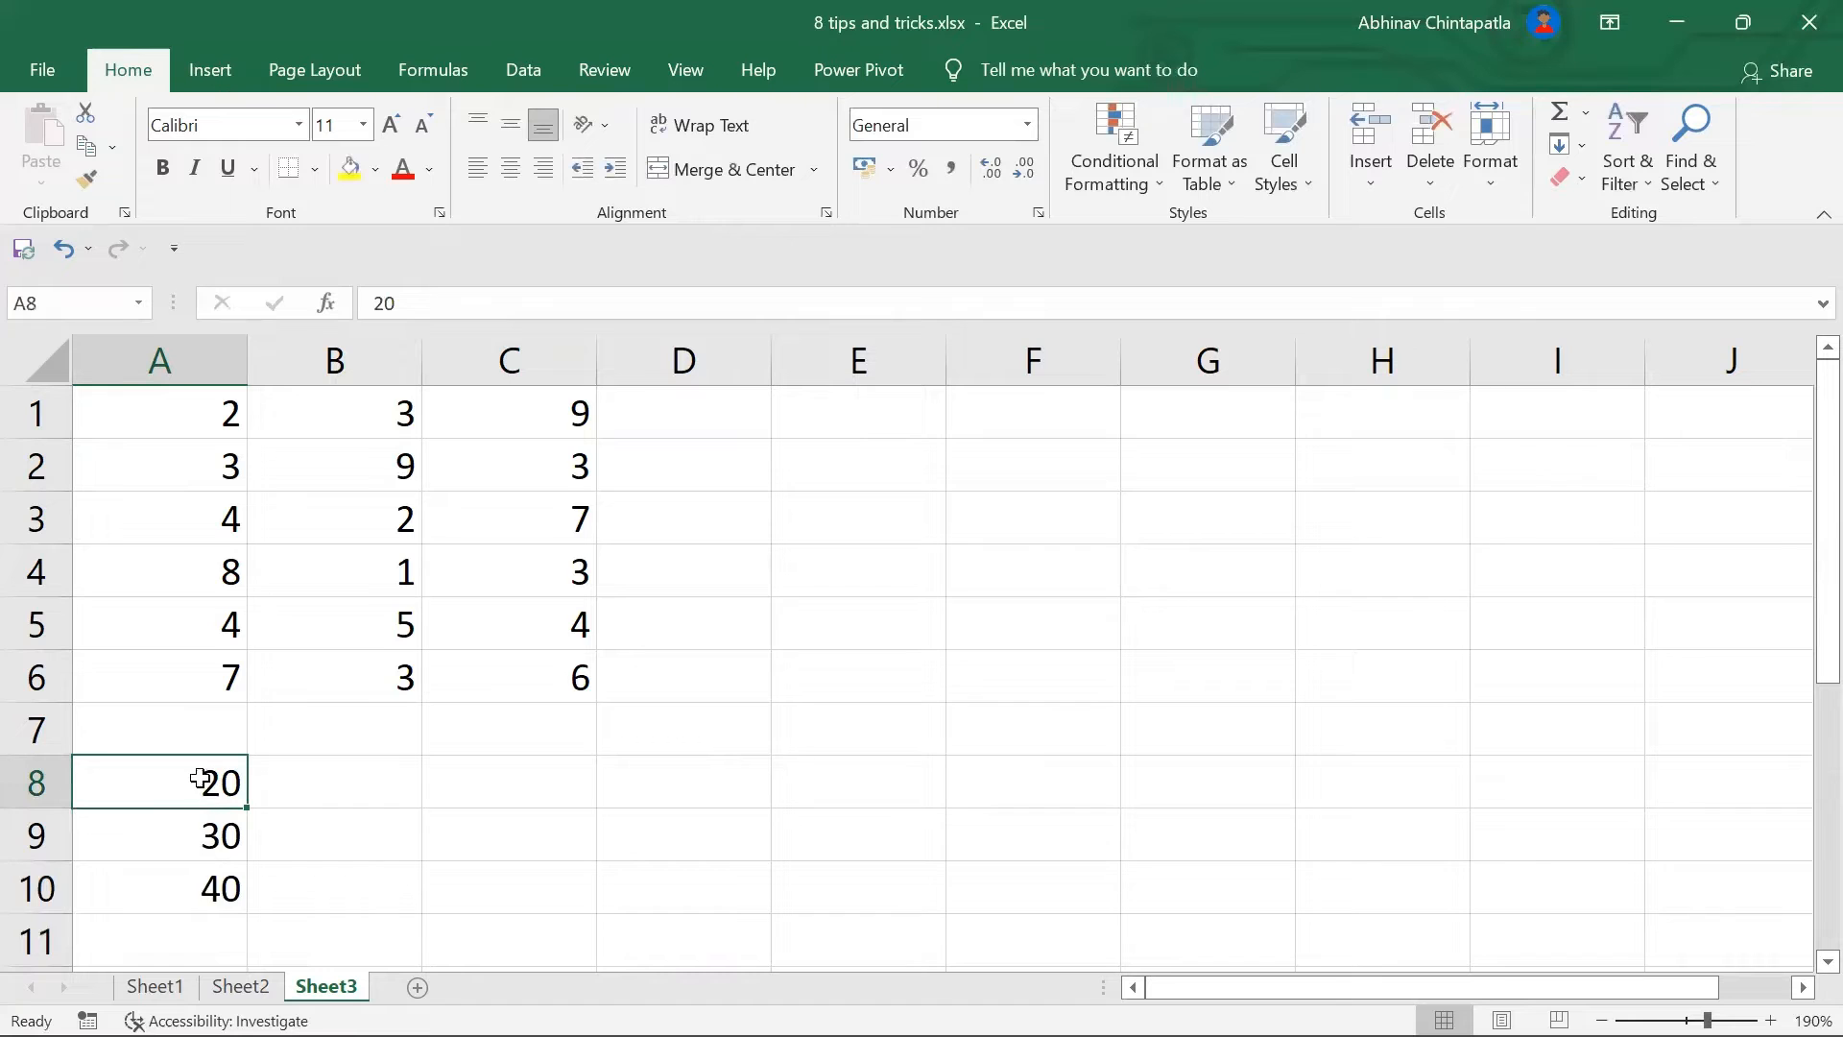
{"action": "left_click_drag", "start_coordinate": [247, 808], "coordinate": [181, 733]}
{"action": "left_click", "coordinate": [395, 666]}
{"action": "key", "text": "Delete"}
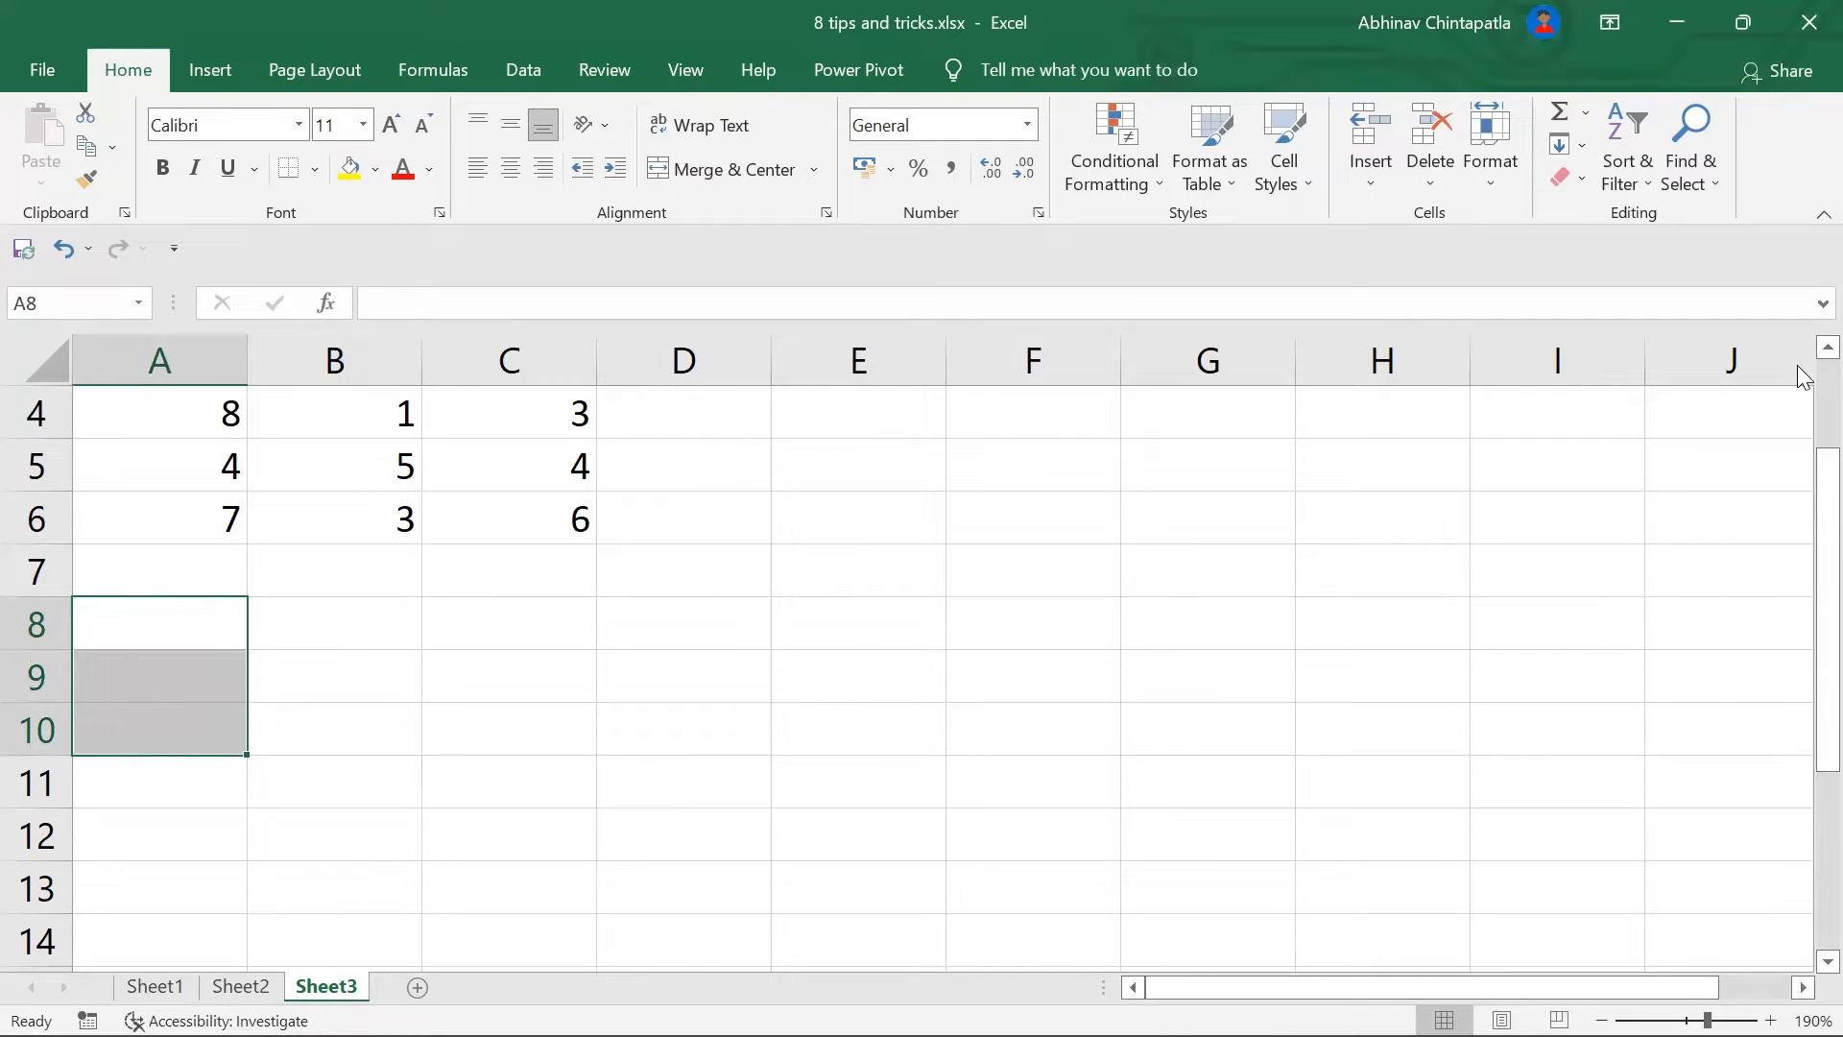
{"action": "left_click_drag", "start_coordinate": [1802, 457], "coordinate": [1802, 459]}
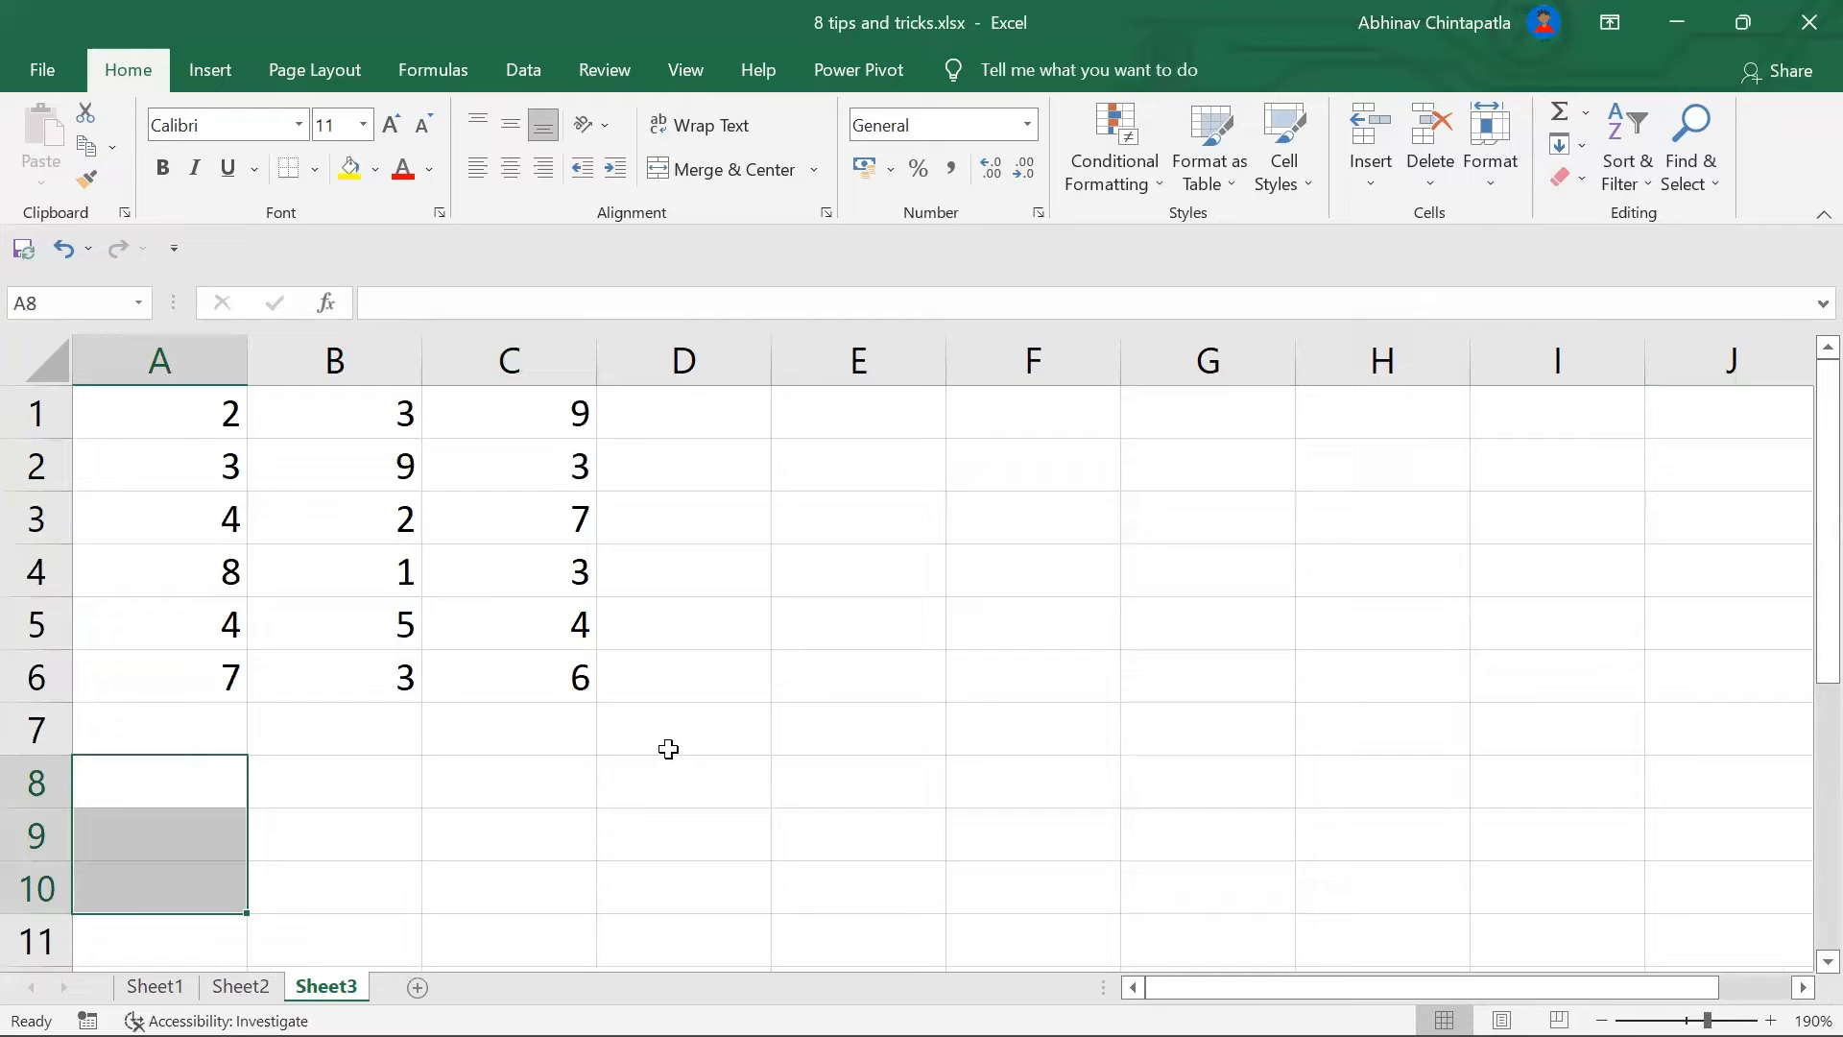
Step: Enter the multiplier 10 in A8 and copy it
{"action": "left_click", "coordinate": [168, 818]}
{"action": "left_click", "coordinate": [177, 802]}
{"action": "type", "text": "10"}
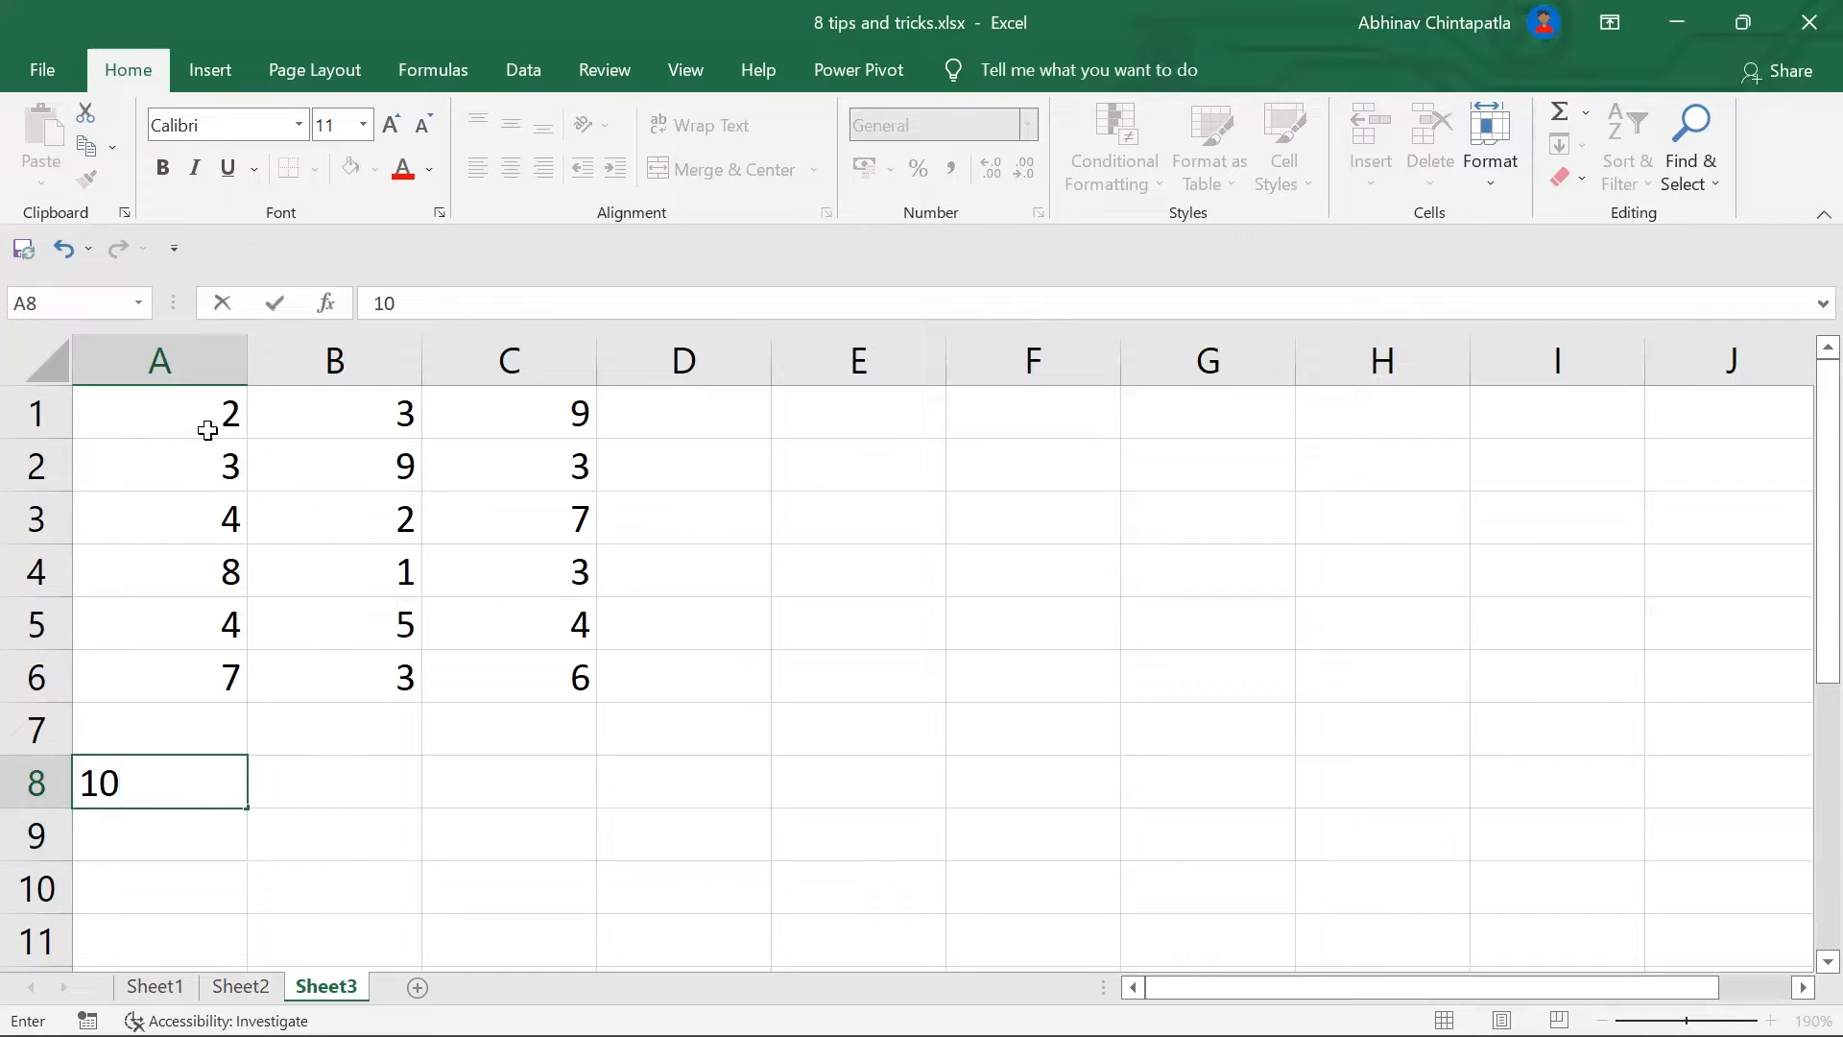
{"action": "left_click", "coordinate": [372, 837]}
{"action": "left_click", "coordinate": [205, 793]}
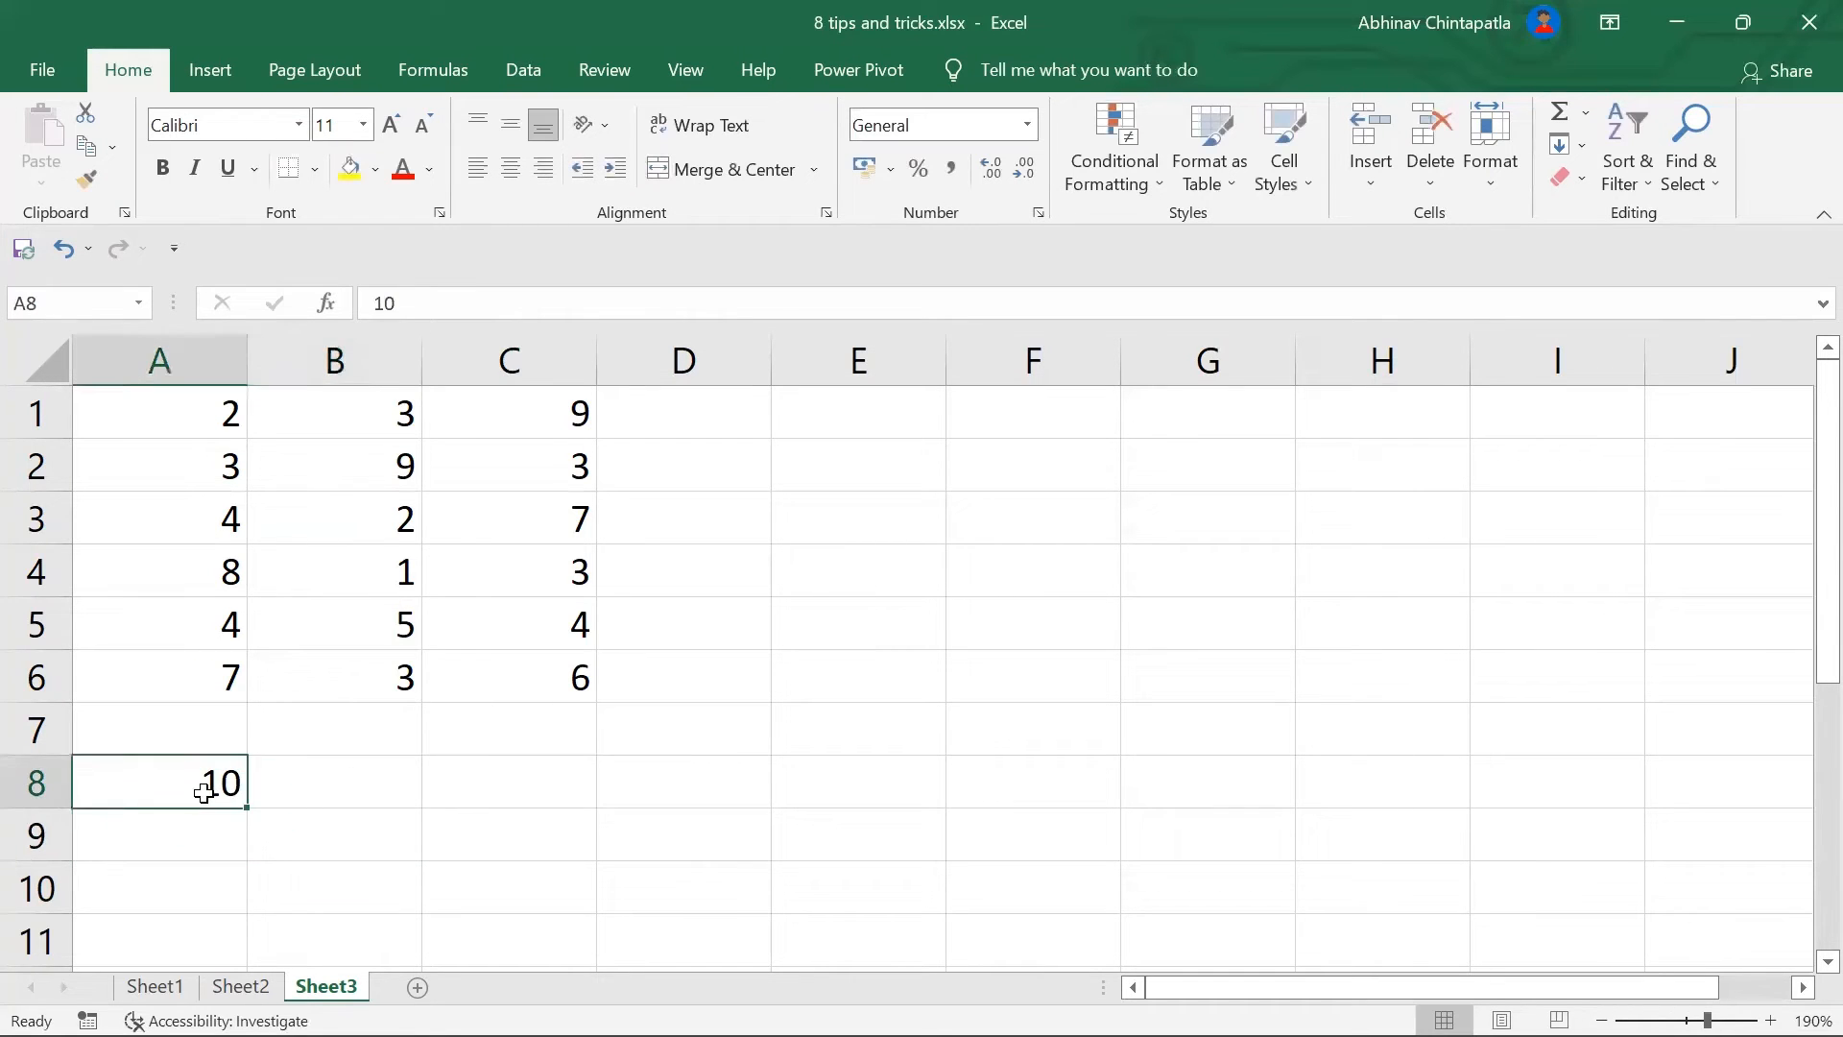
{"action": "key", "text": "ctrl+c"}
Step: Paste Special the copied 10 onto A1:C6 with the Multiply operation
{"action": "left_click_drag", "start_coordinate": [163, 425], "coordinate": [531, 656]}
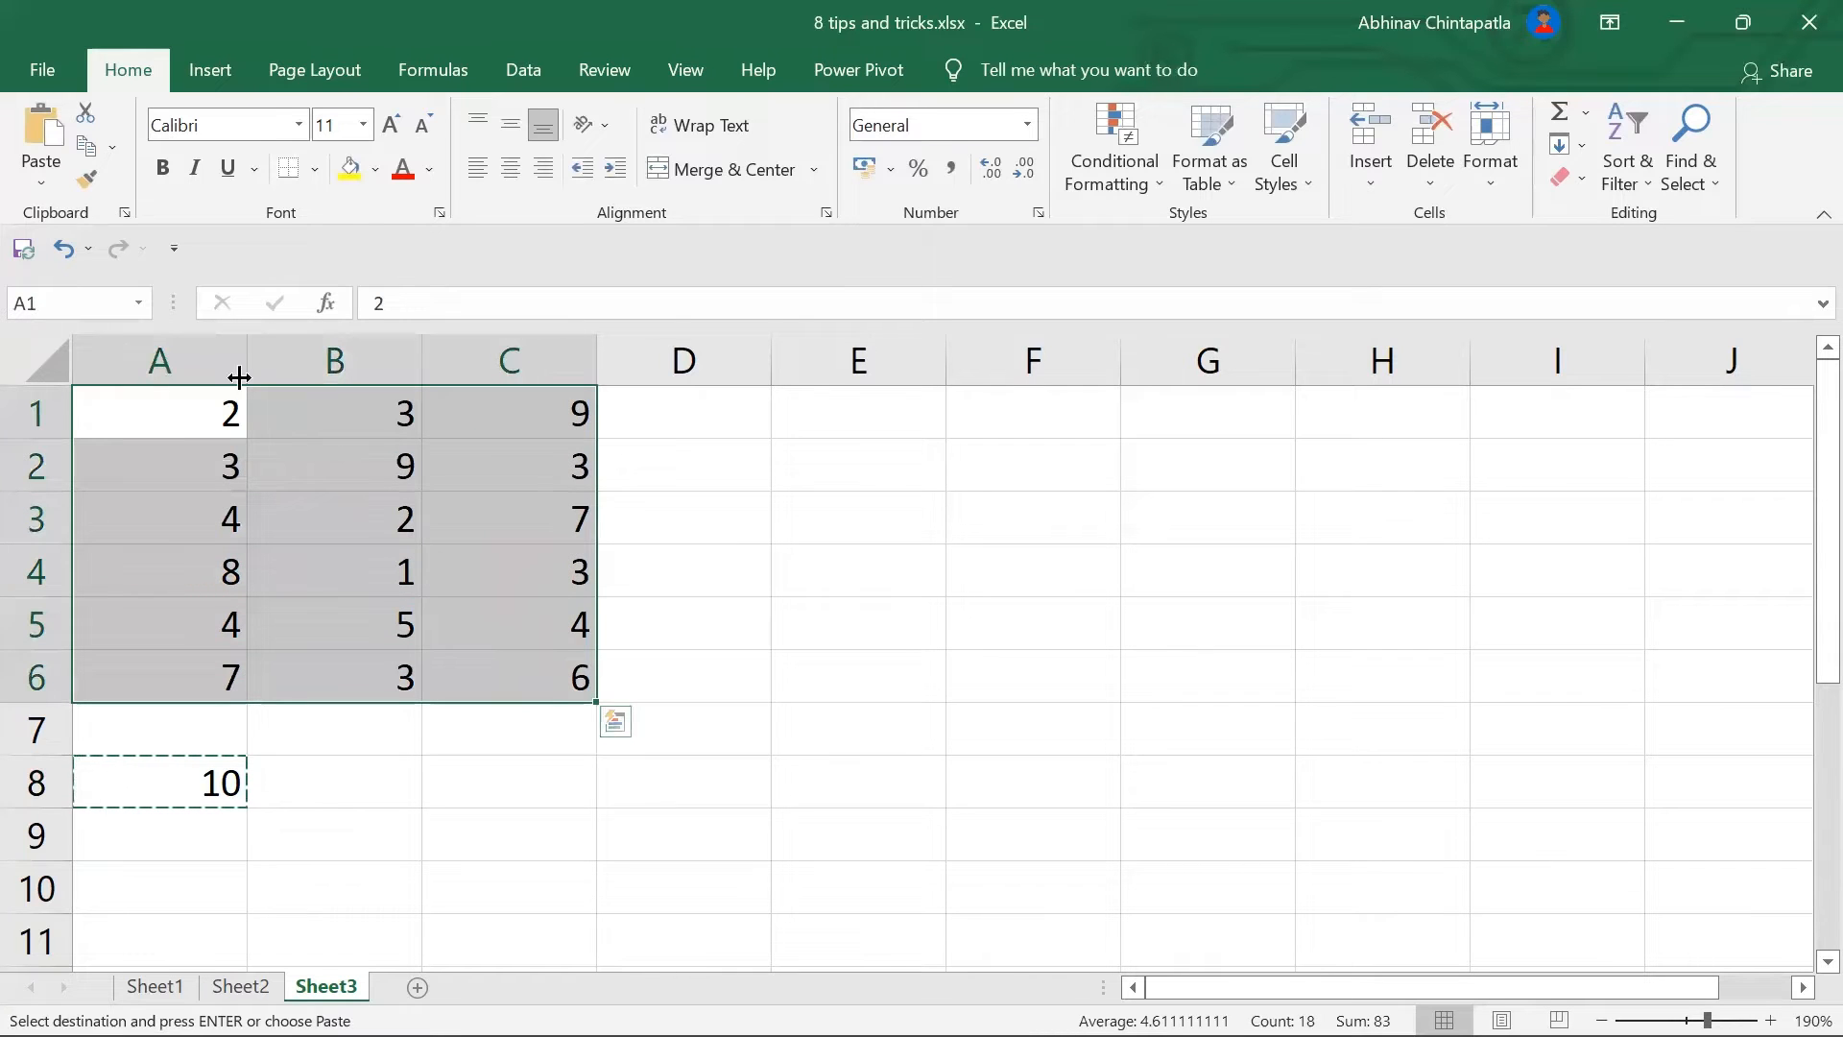
{"action": "left_click", "coordinate": [41, 182]}
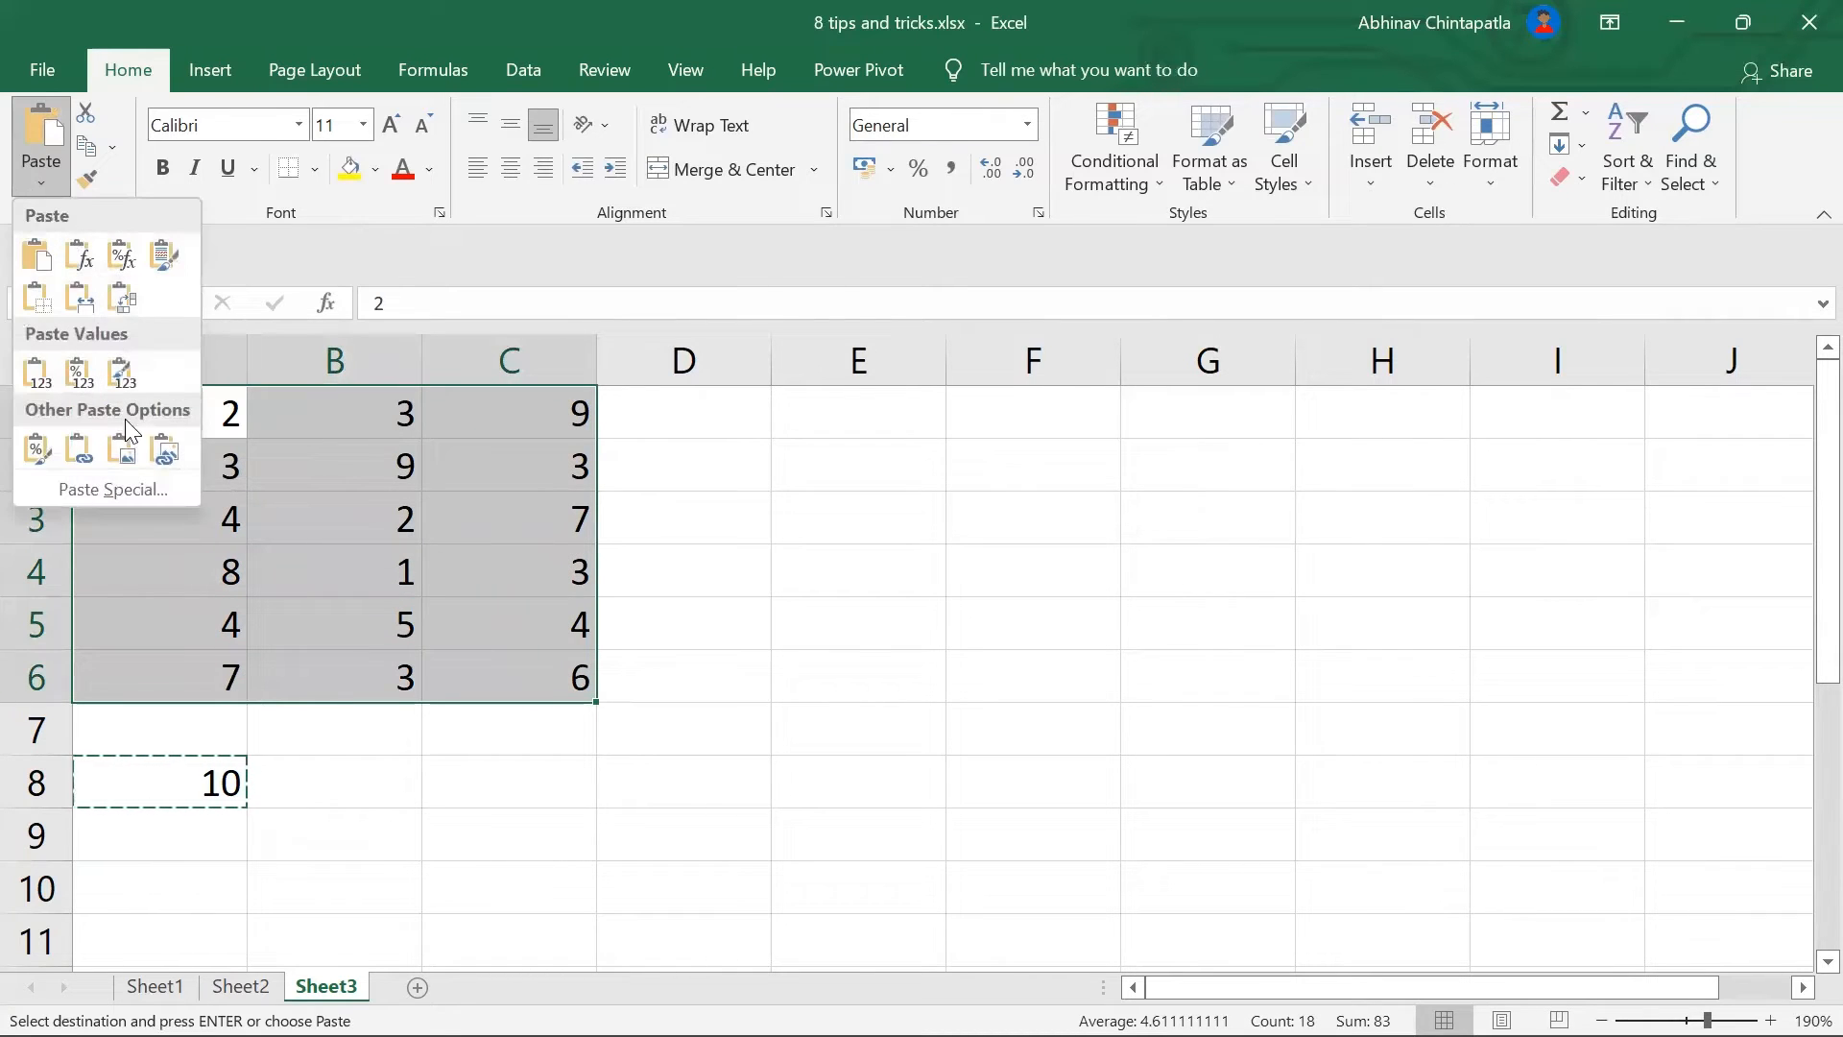
{"action": "left_click", "coordinate": [149, 490]}
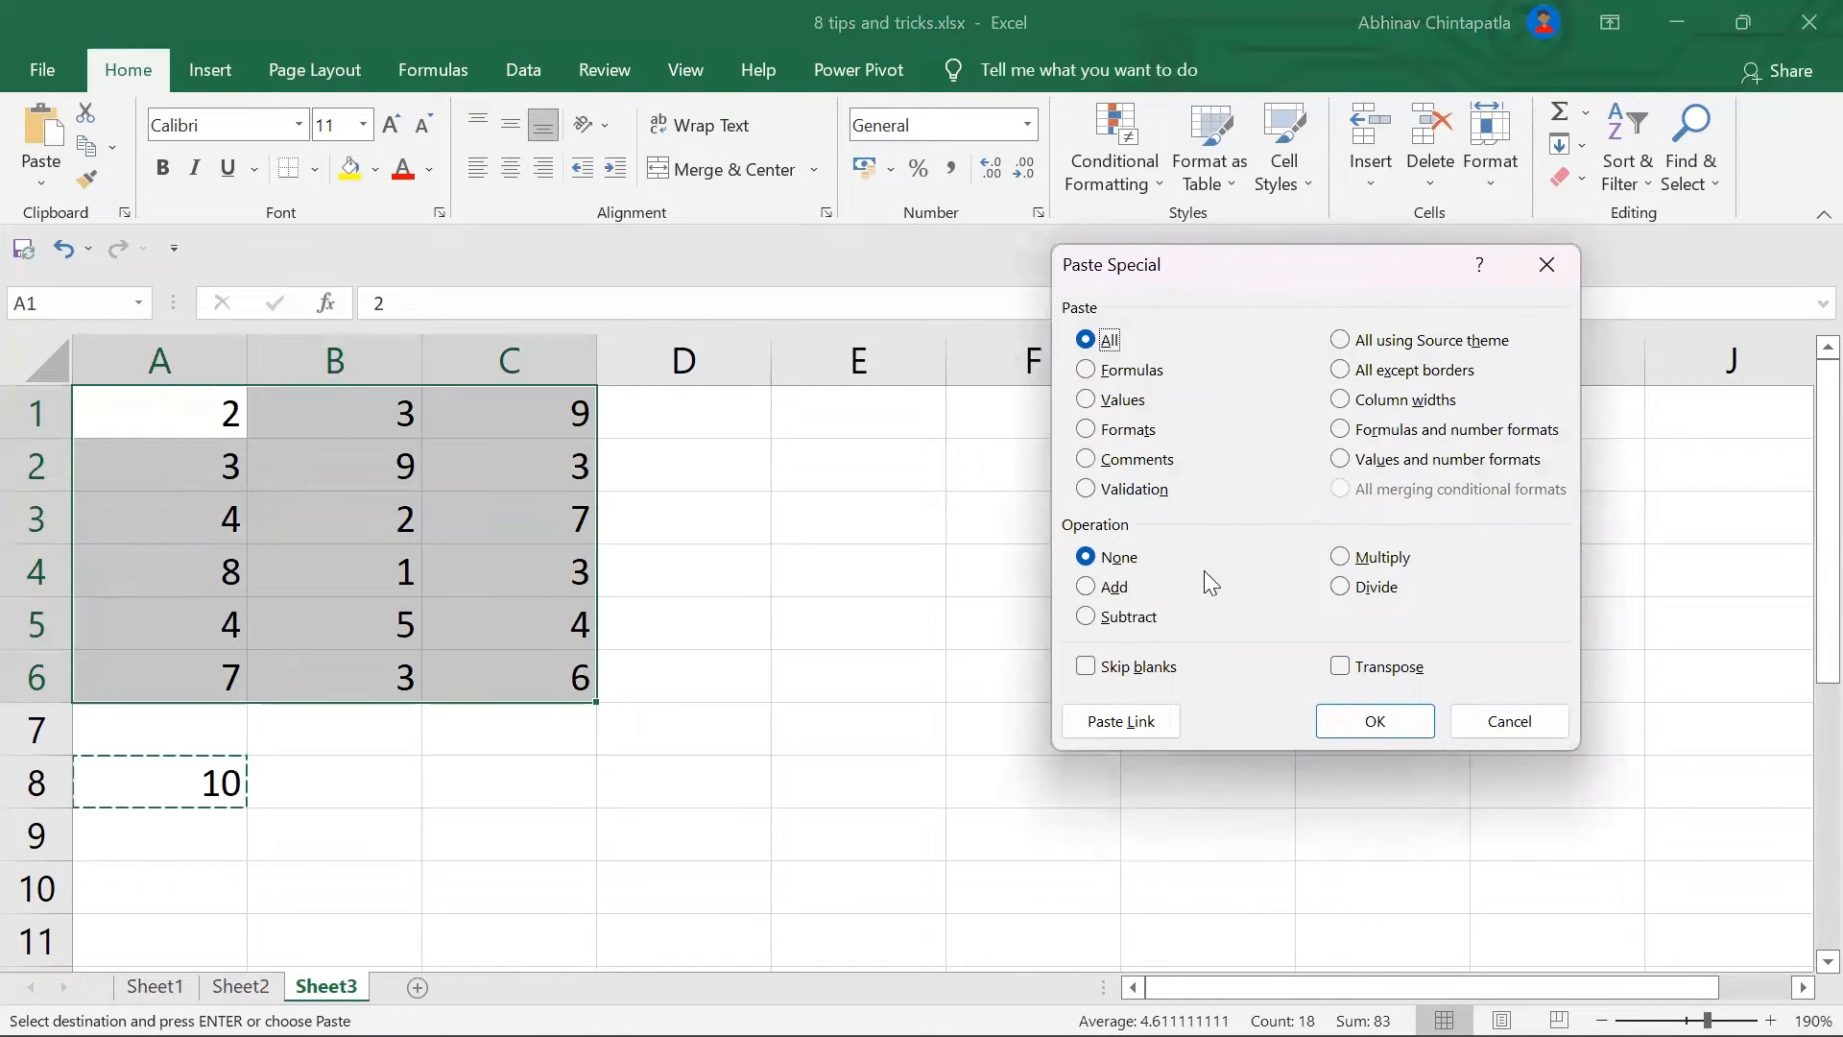
{"action": "left_click", "coordinate": [1380, 559]}
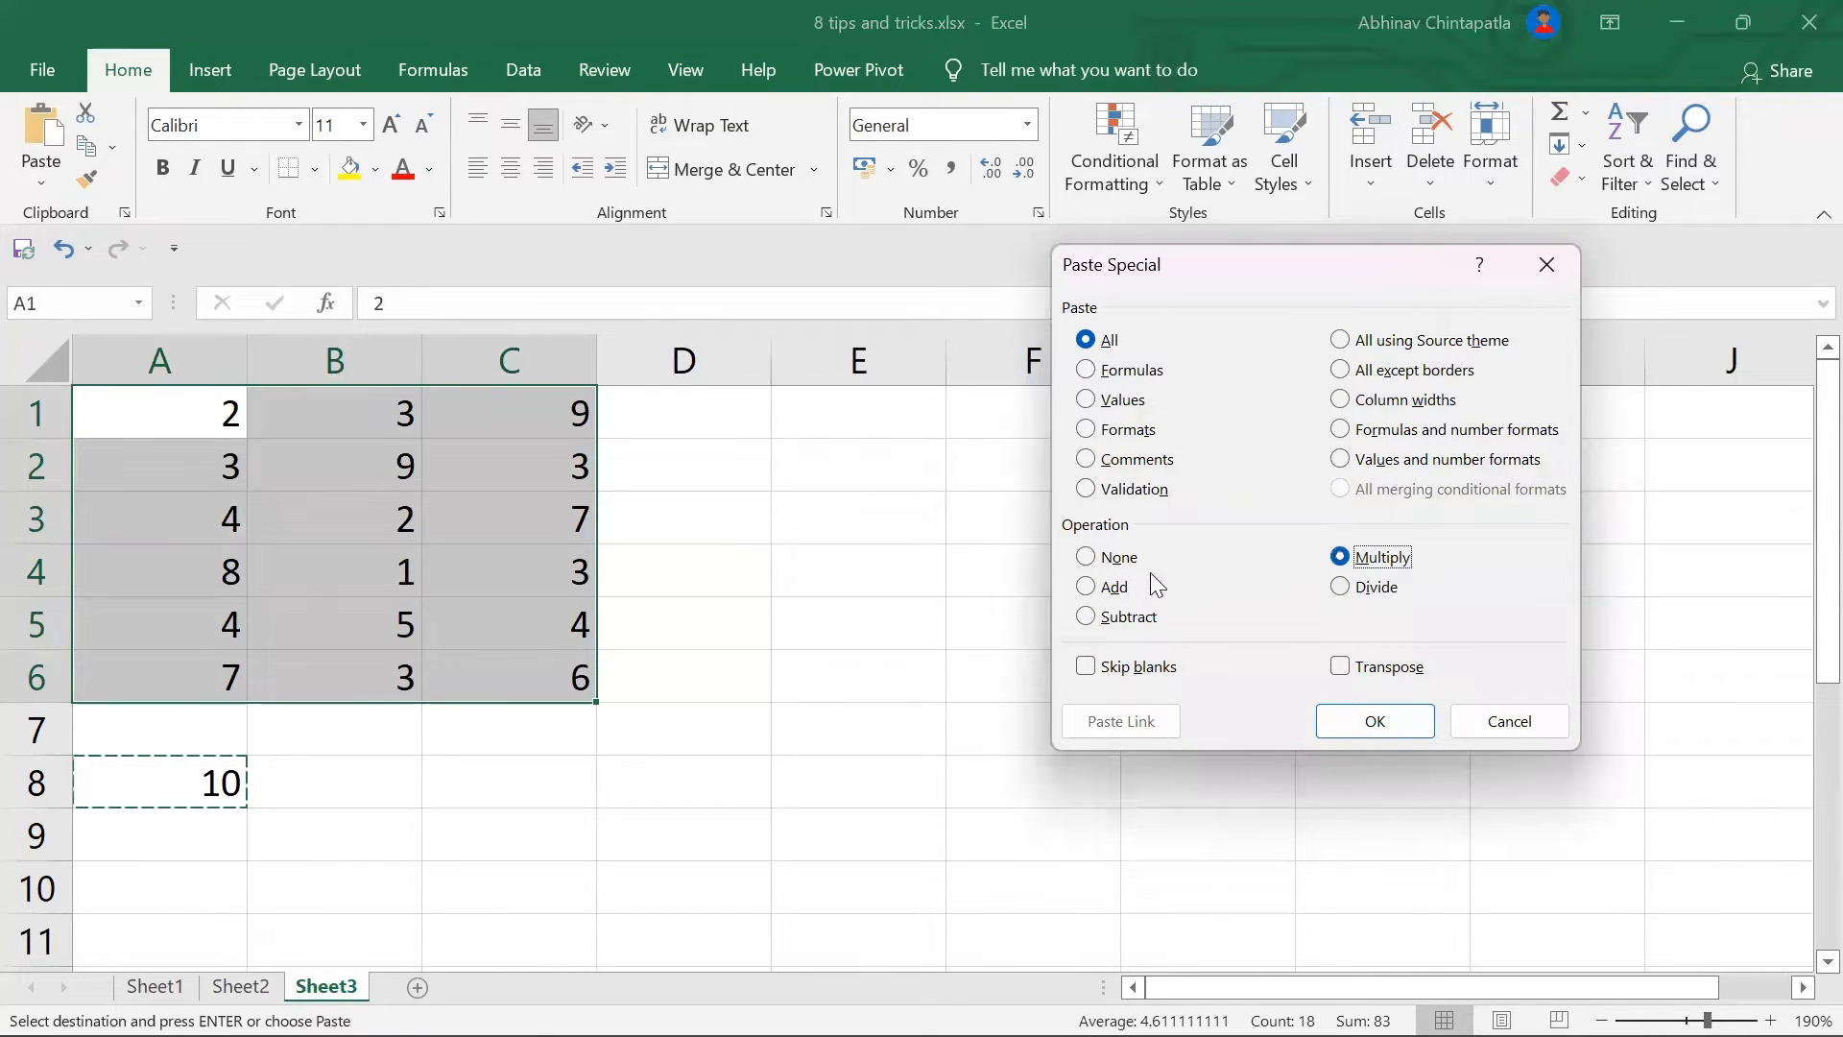
{"action": "left_click", "coordinate": [1112, 588]}
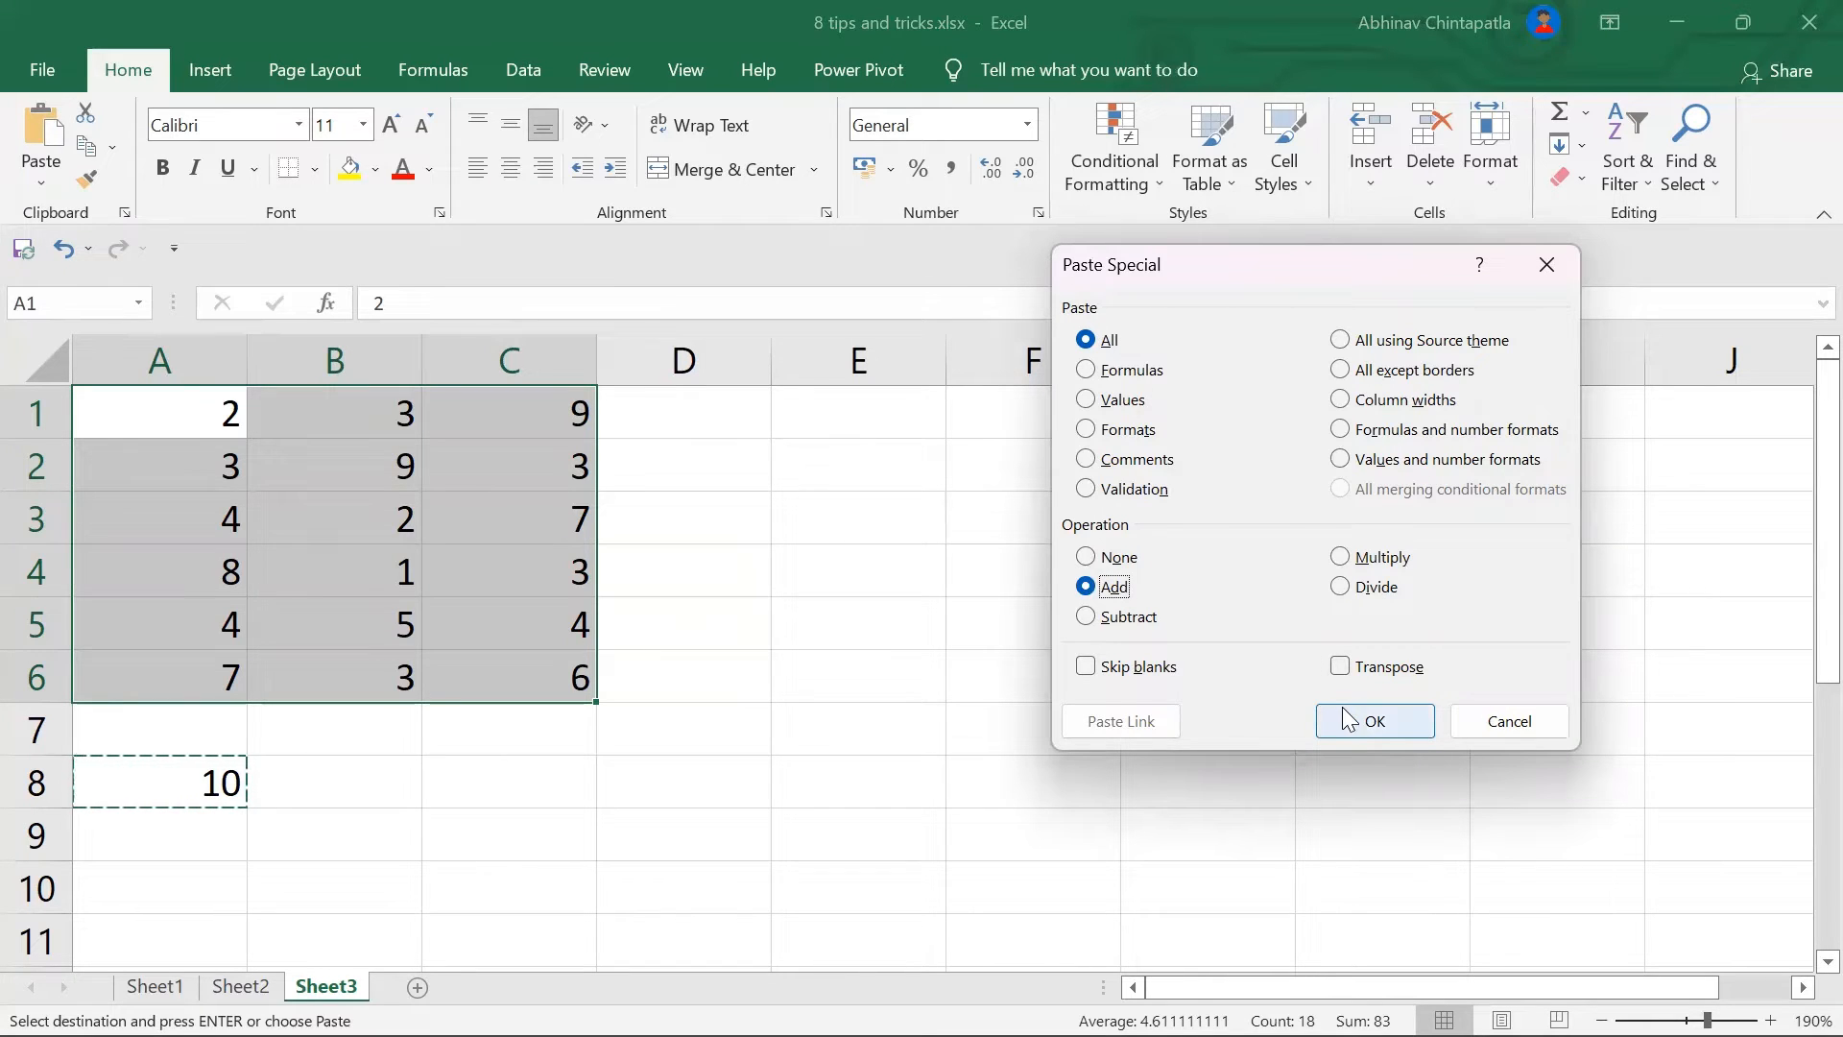
{"action": "left_click", "coordinate": [1357, 558]}
{"action": "left_click", "coordinate": [1359, 718]}
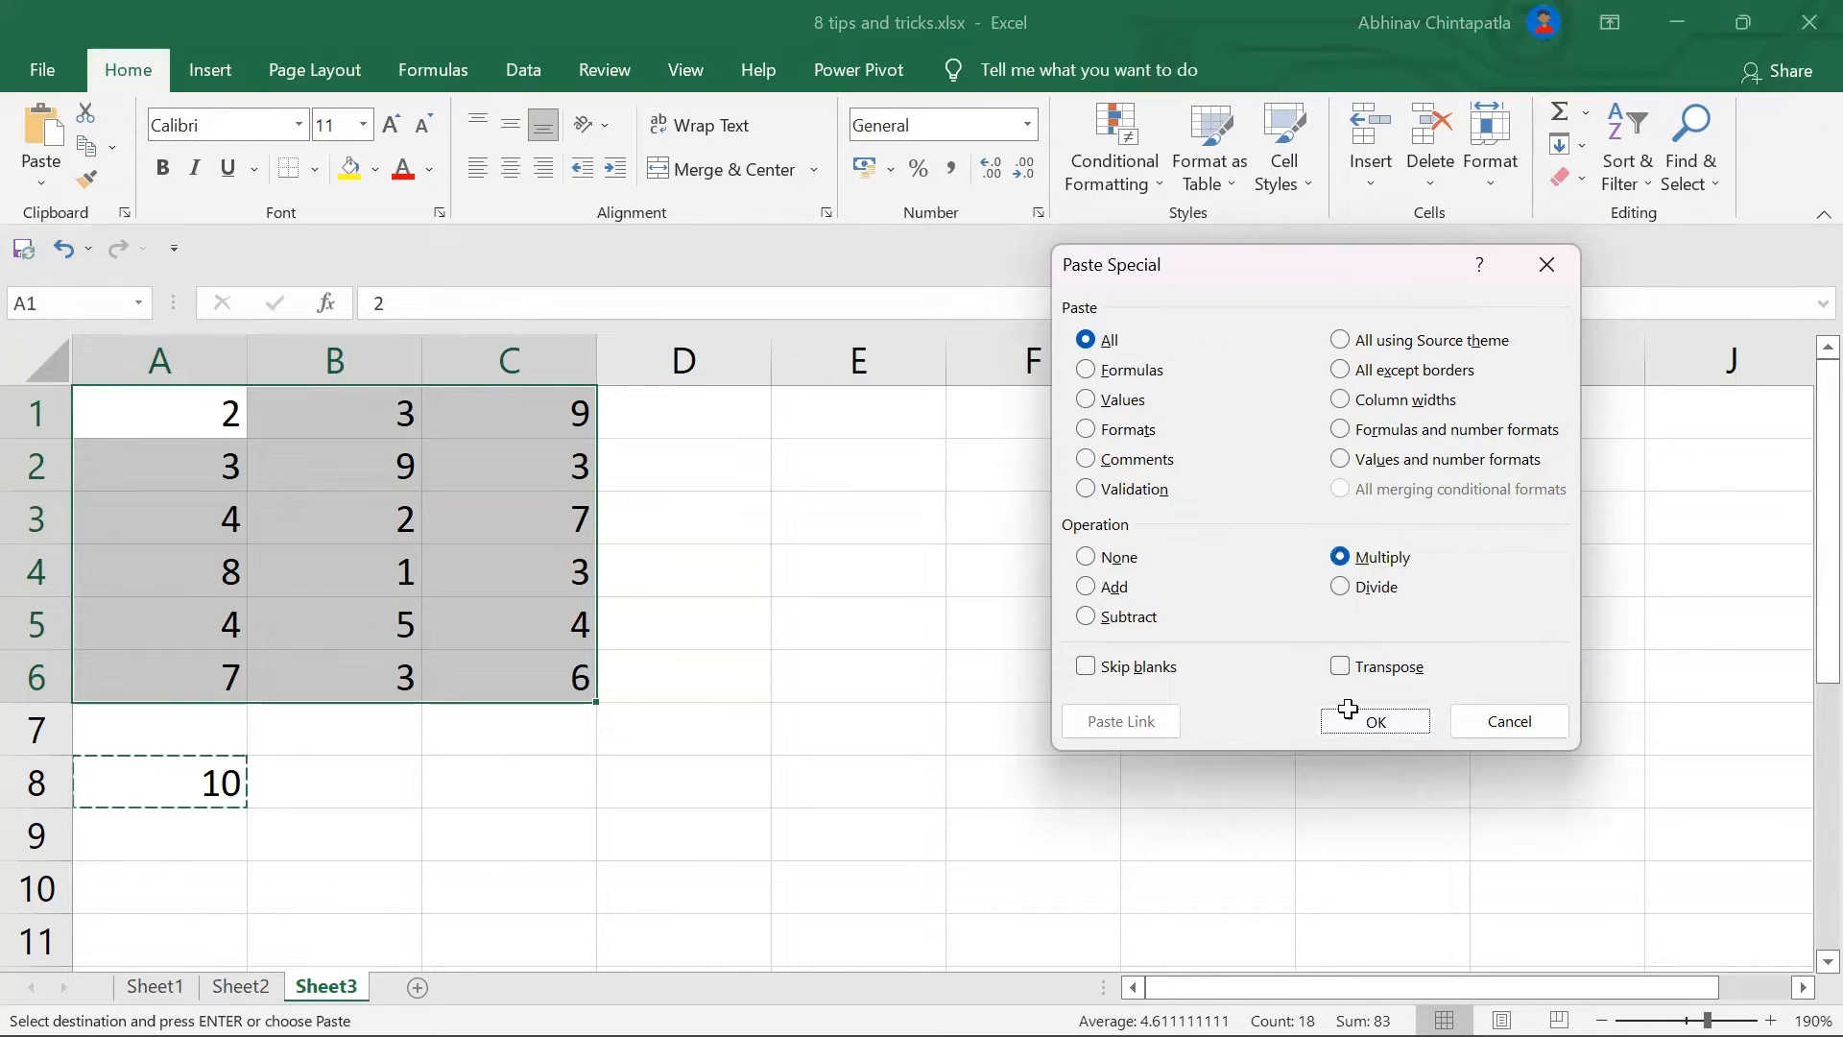
Step: Paste Special the copied 10 onto A1:C6 with the Add operation
{"action": "left_click", "coordinate": [41, 177]}
{"action": "left_click", "coordinate": [151, 487]}
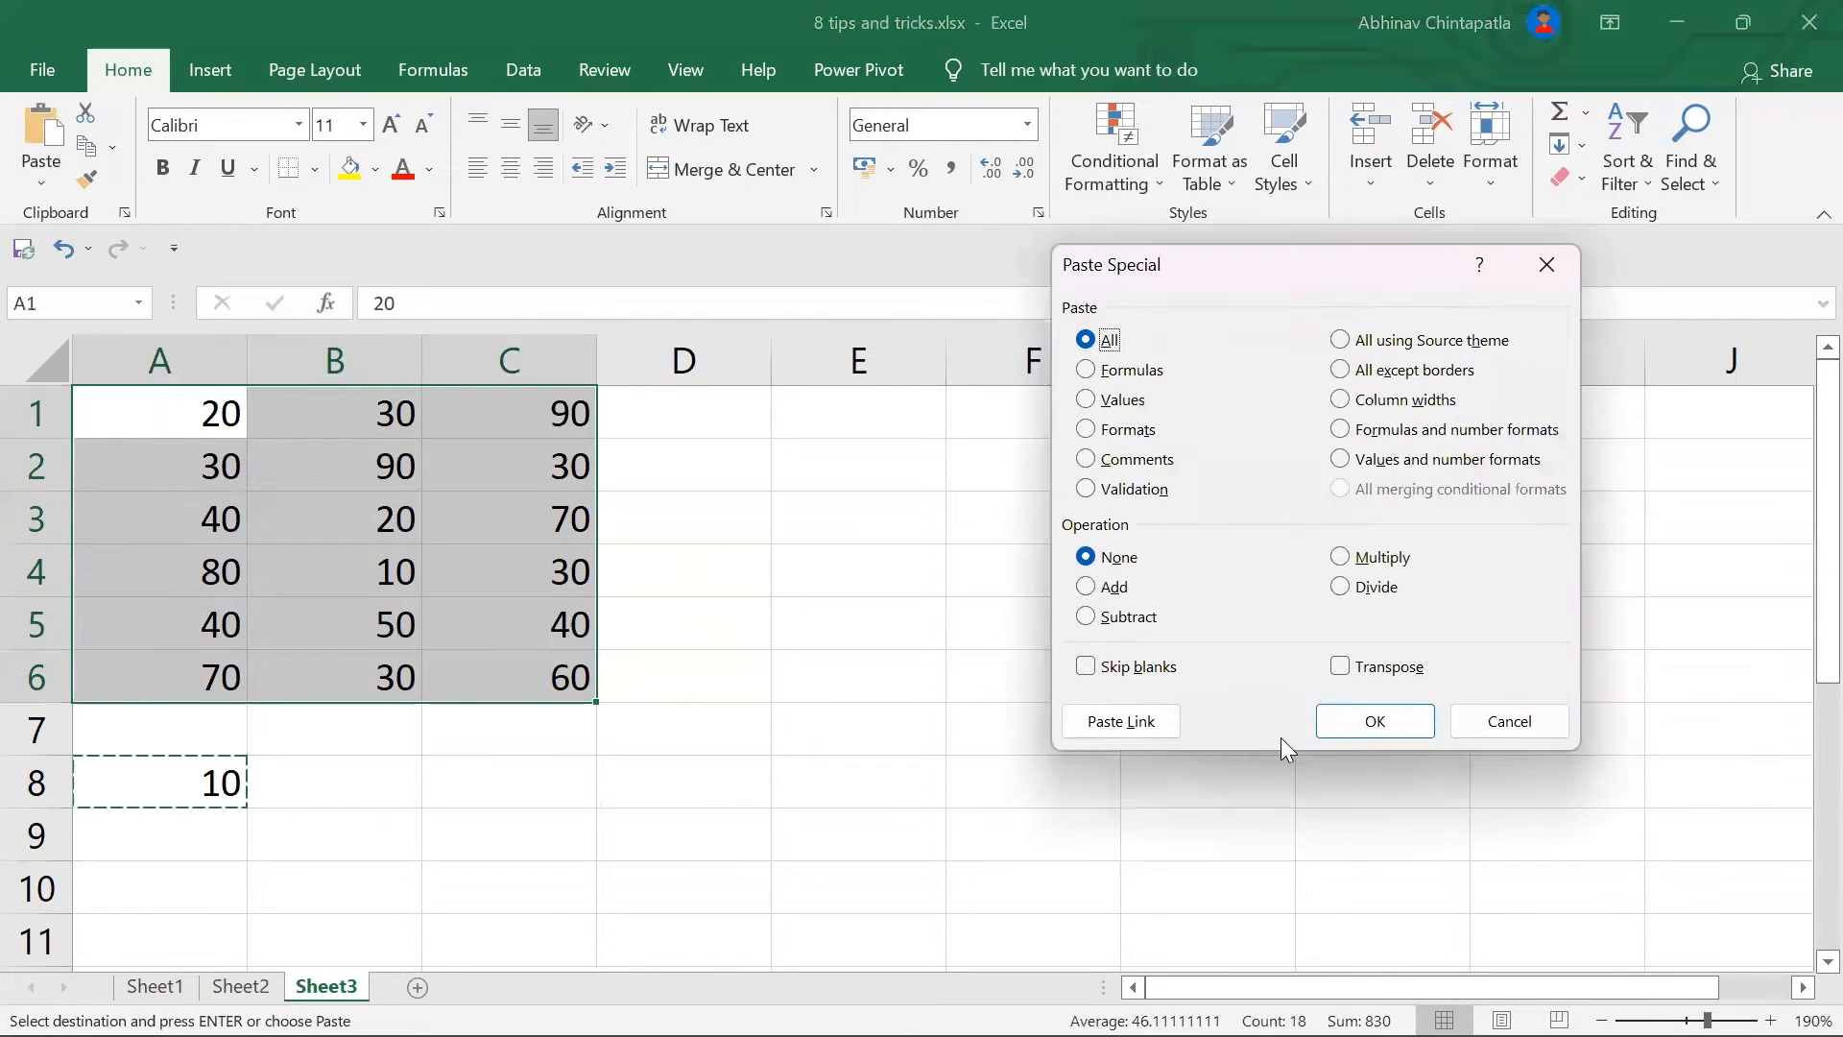
{"action": "left_click", "coordinate": [1114, 587]}
{"action": "left_click", "coordinate": [1379, 725]}
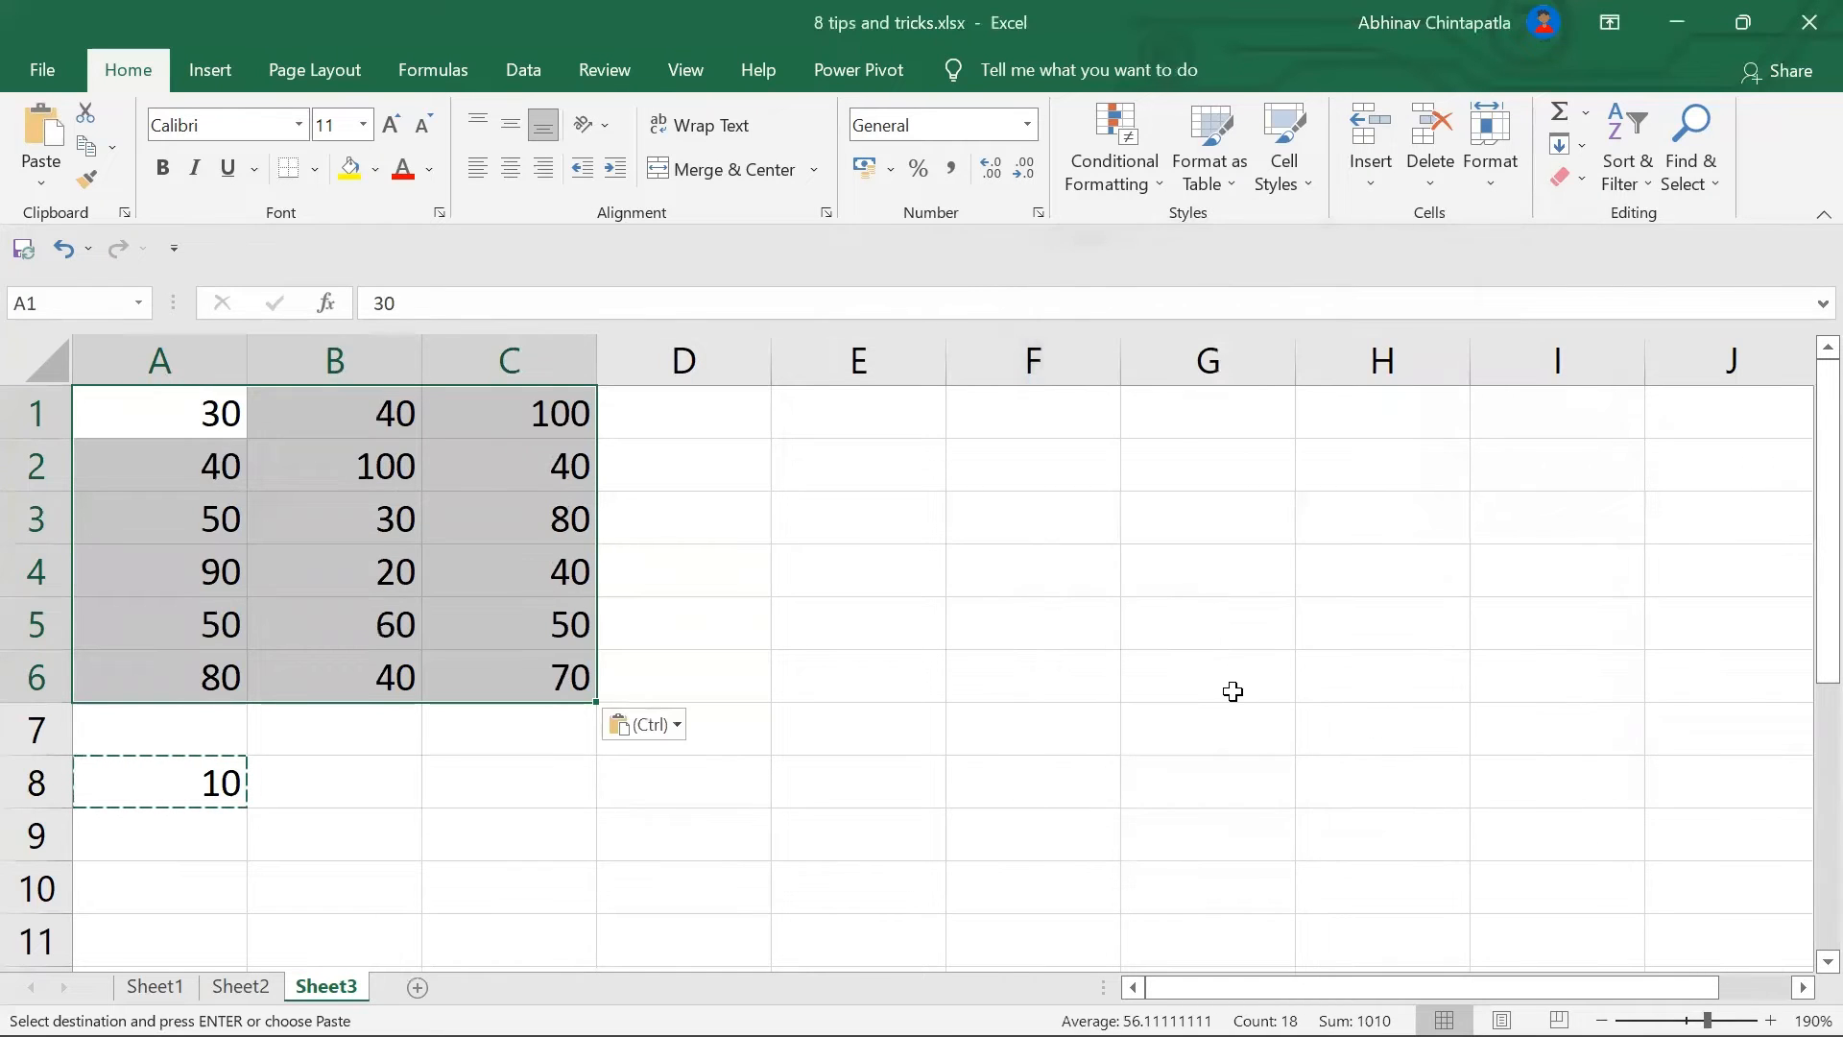
Step: Undo the addition of 10 and dismiss the Quick Analysis suggestions
{"action": "left_click", "coordinate": [1021, 612]}
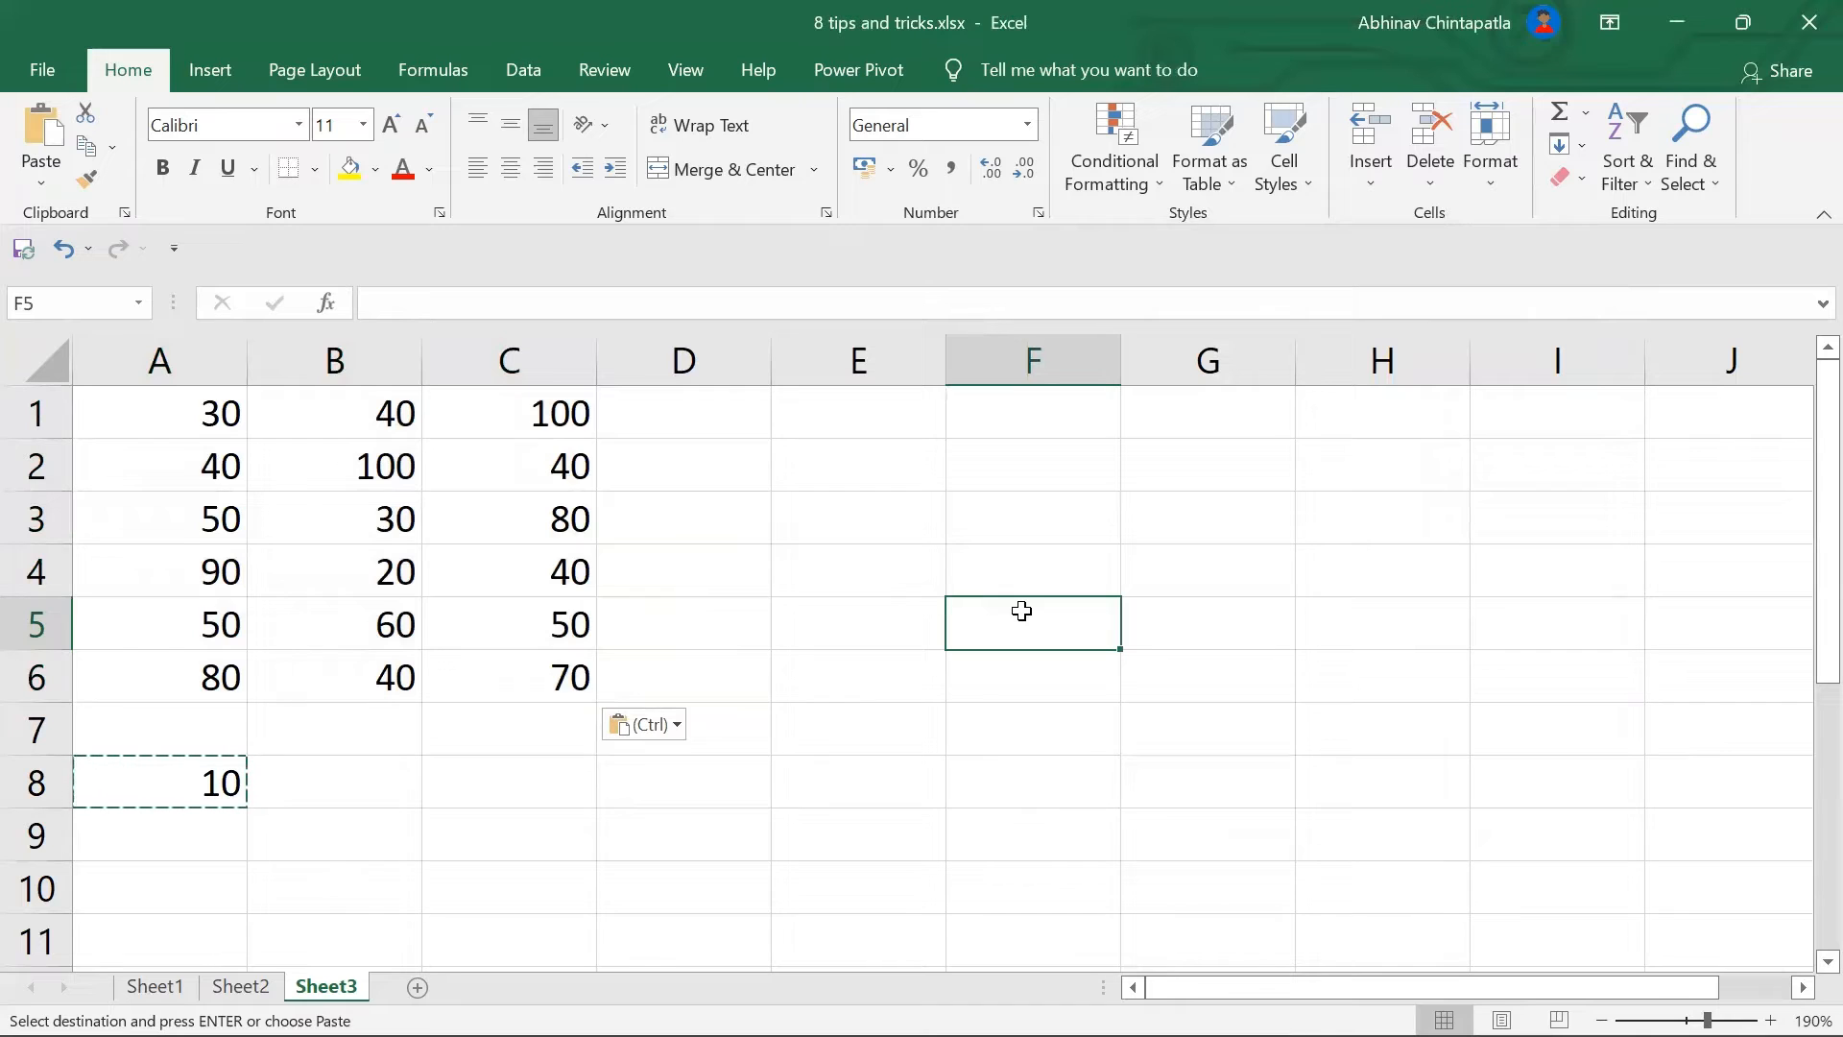
{"action": "key", "text": "ctrl+z"}
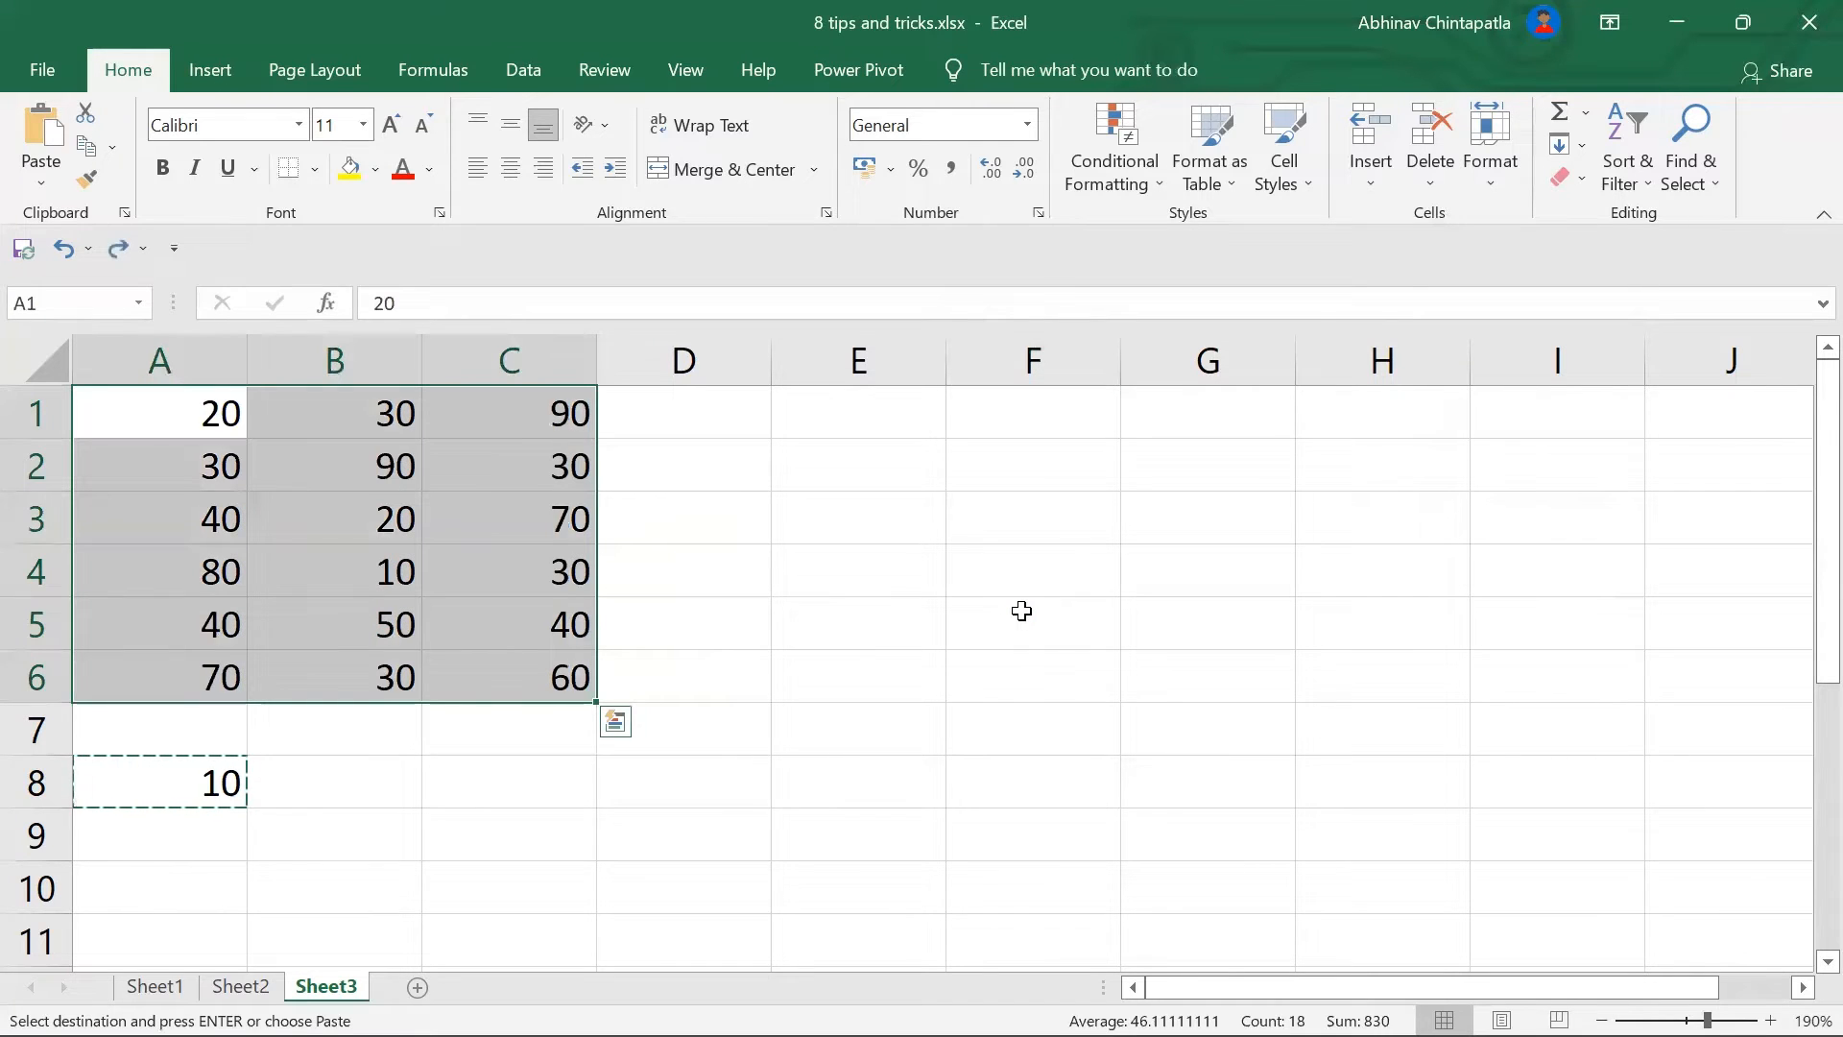
{"action": "key", "text": "ctrl+q"}
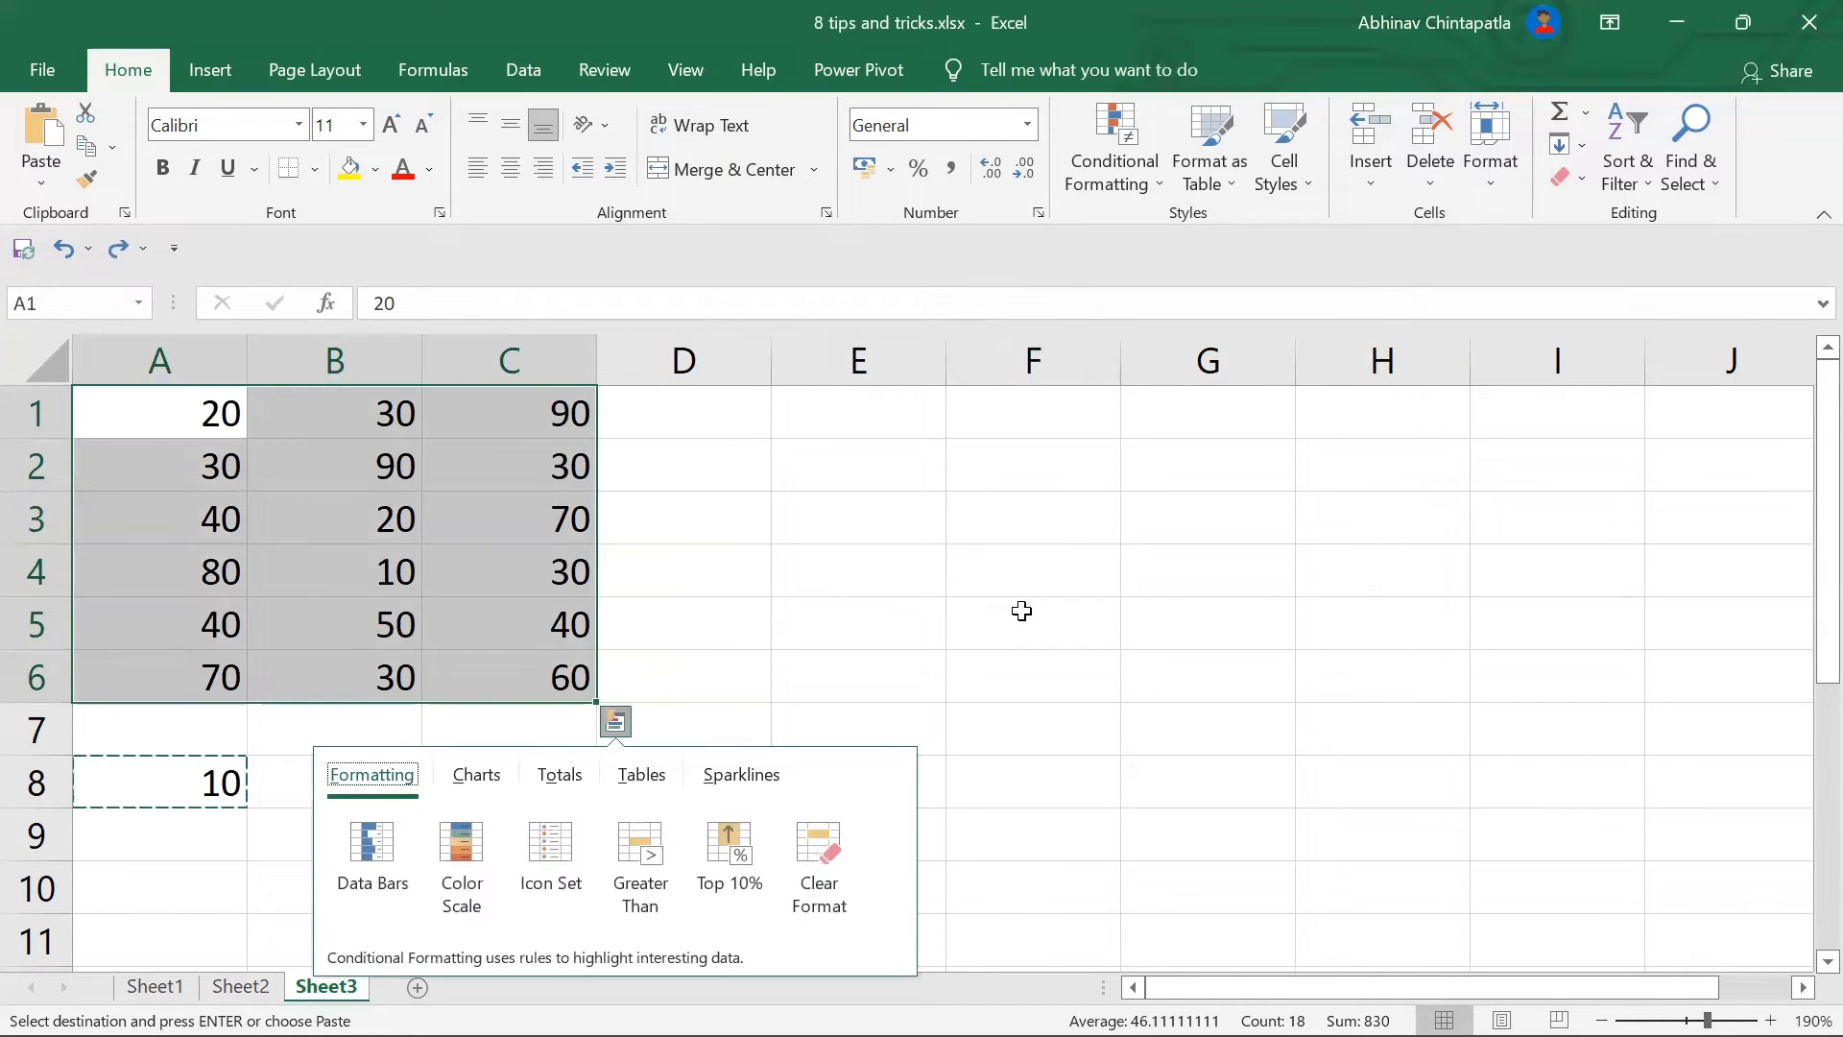
{"action": "left_click", "coordinate": [1021, 612]}
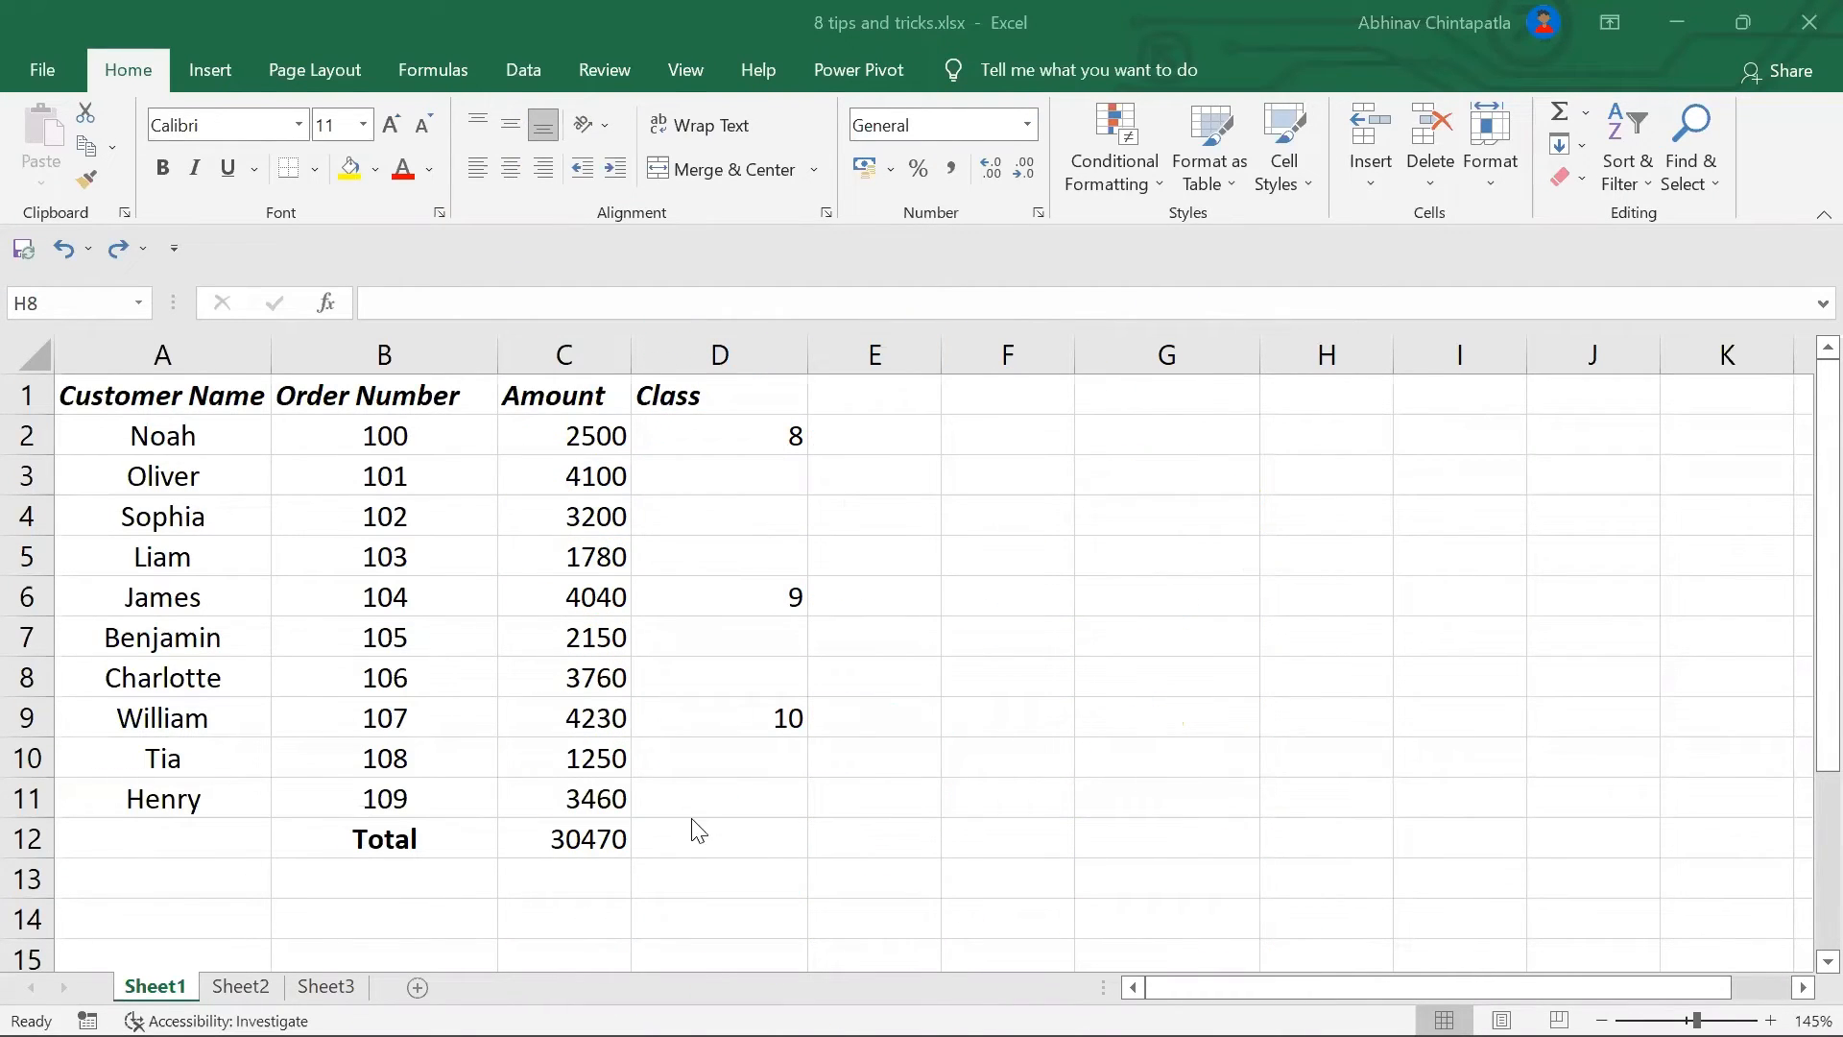
{"action": "left_click", "coordinate": [773, 440]}
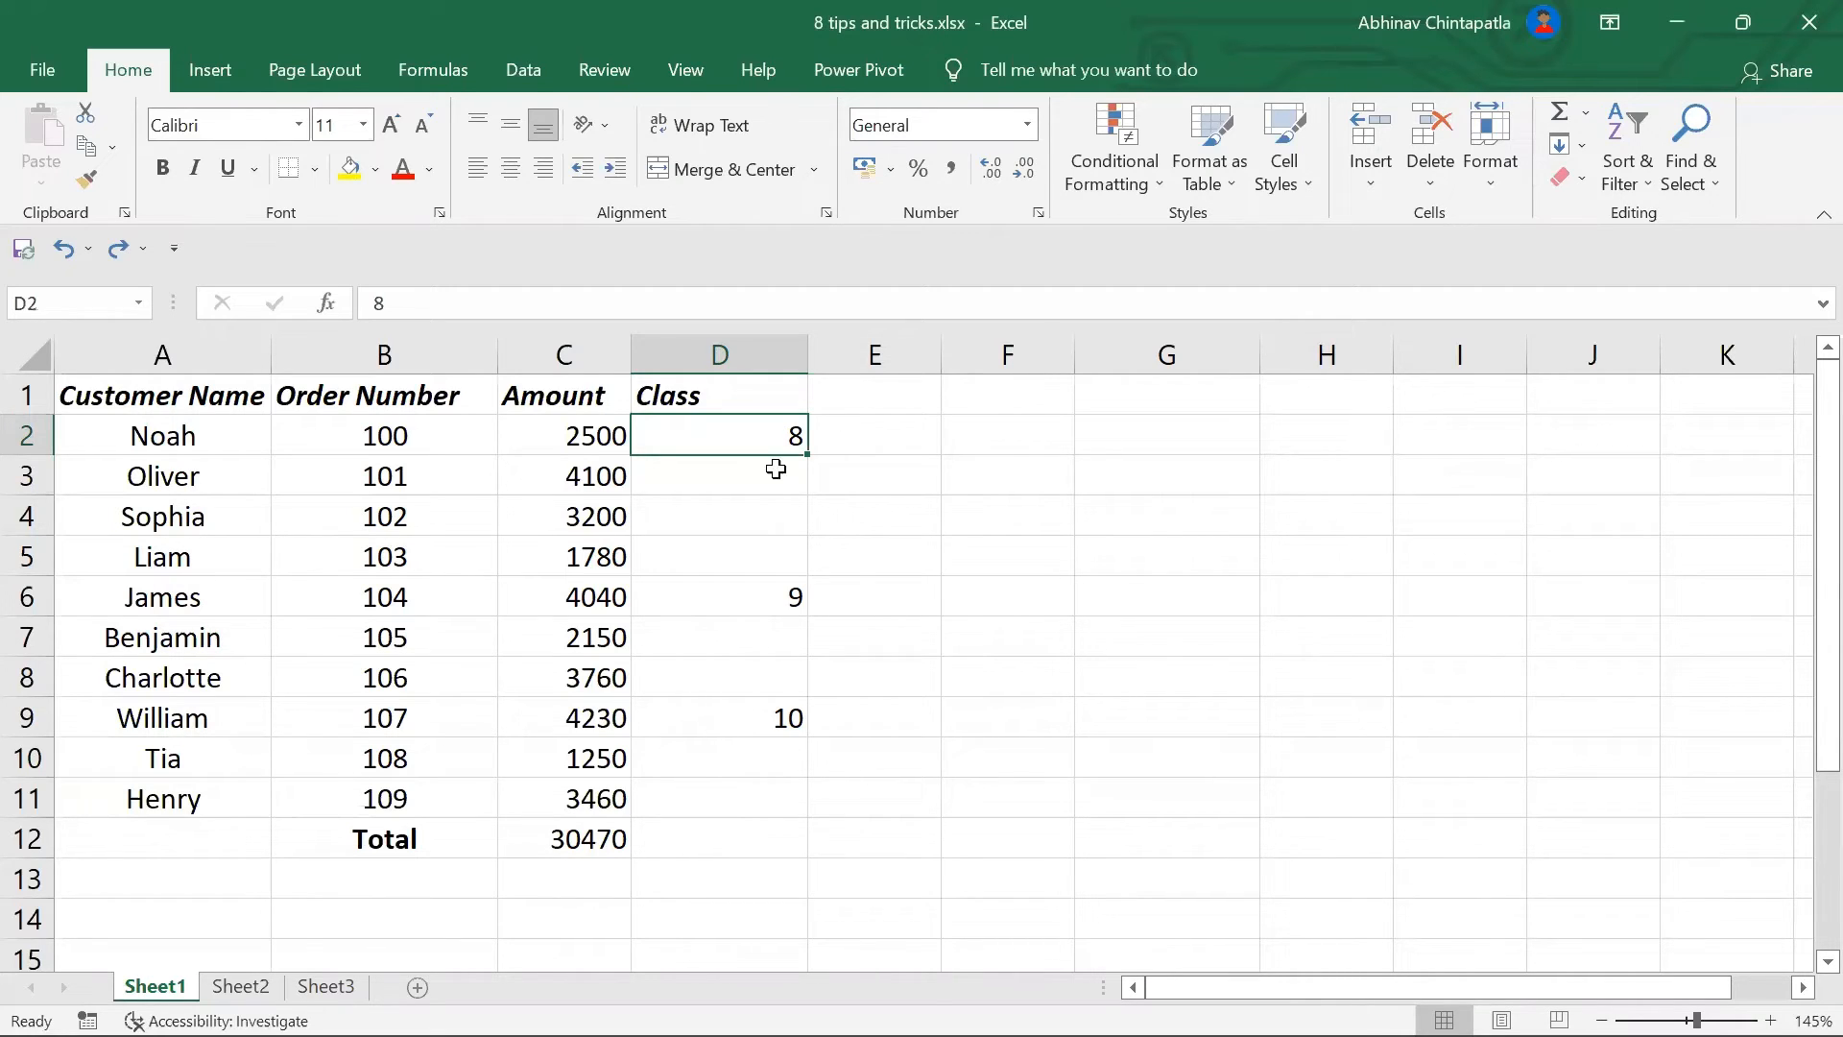
{"action": "left_click_drag", "start_coordinate": [806, 457], "coordinate": [805, 798]}
{"action": "left_click", "coordinate": [812, 600]}
{"action": "left_click", "coordinate": [793, 605]}
{"action": "left_click", "coordinate": [798, 726]}
{"action": "left_click", "coordinate": [906, 781]}
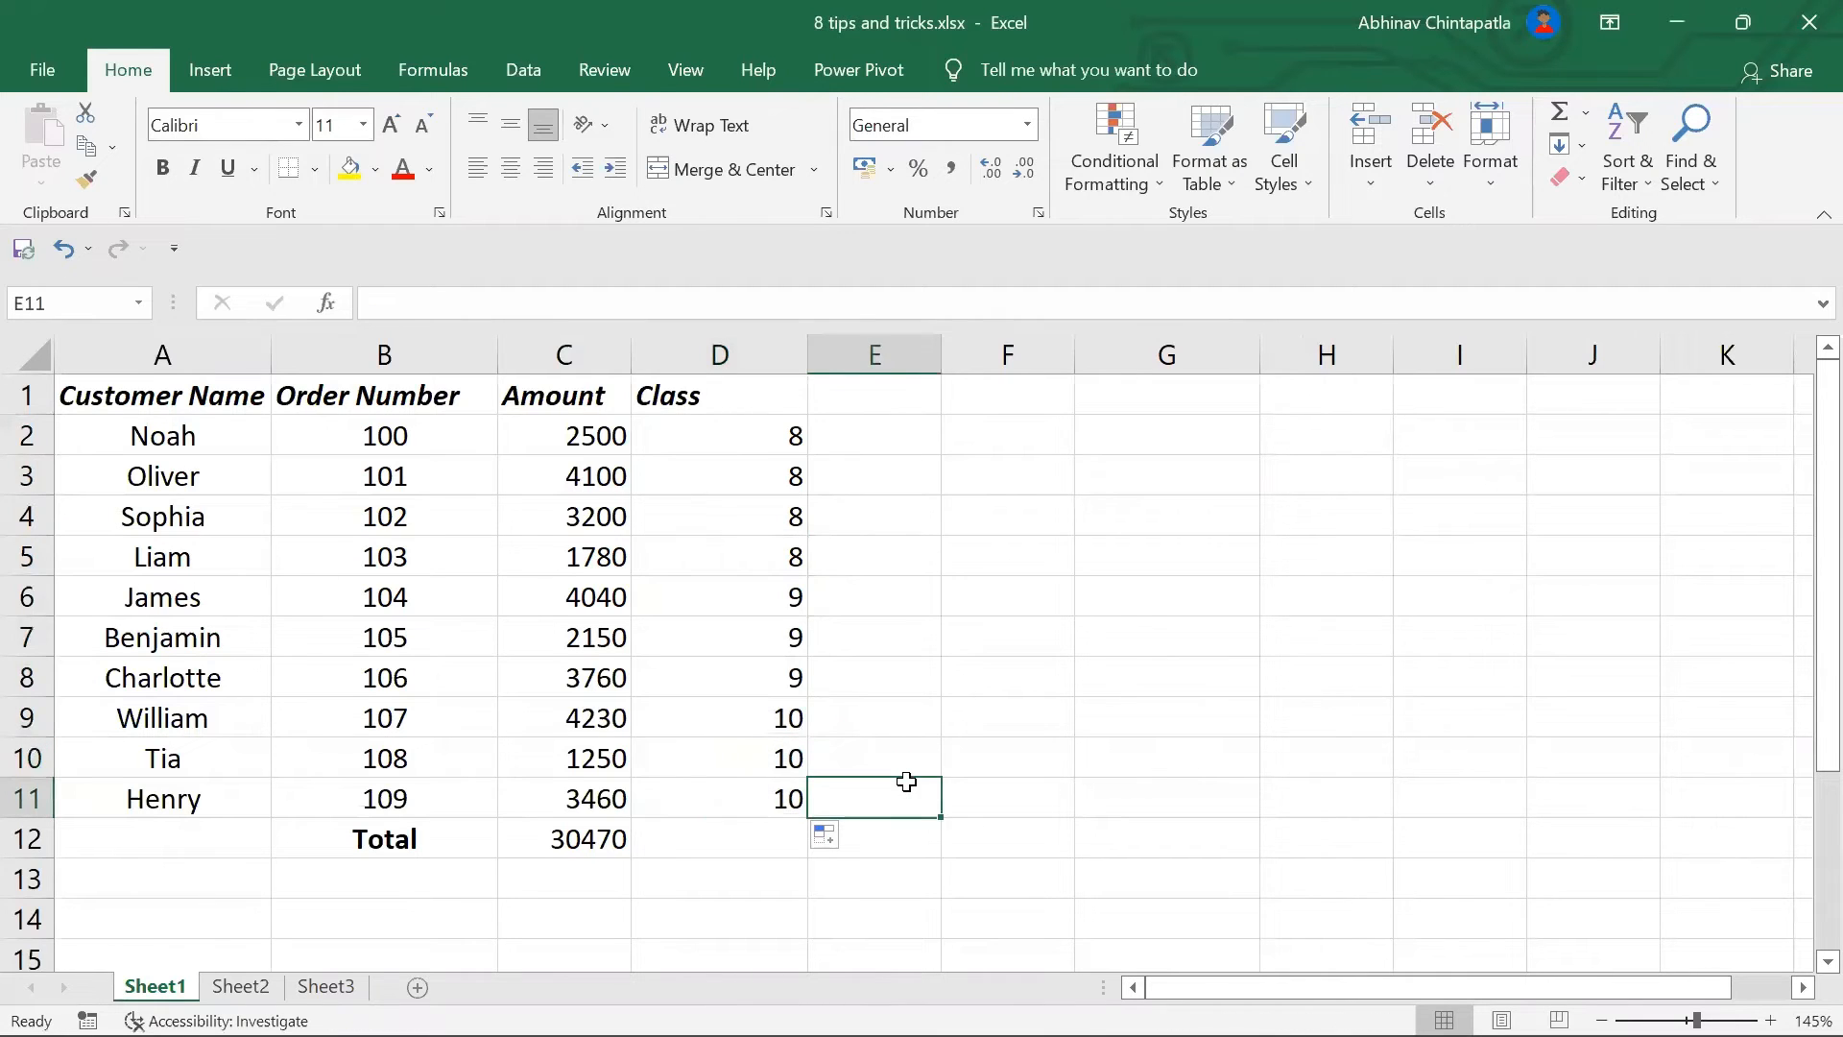
{"action": "key", "text": "ctrl+z"}
{"action": "key", "text": "ctrl+z"}
{"action": "key", "text": "ctrl+z"}
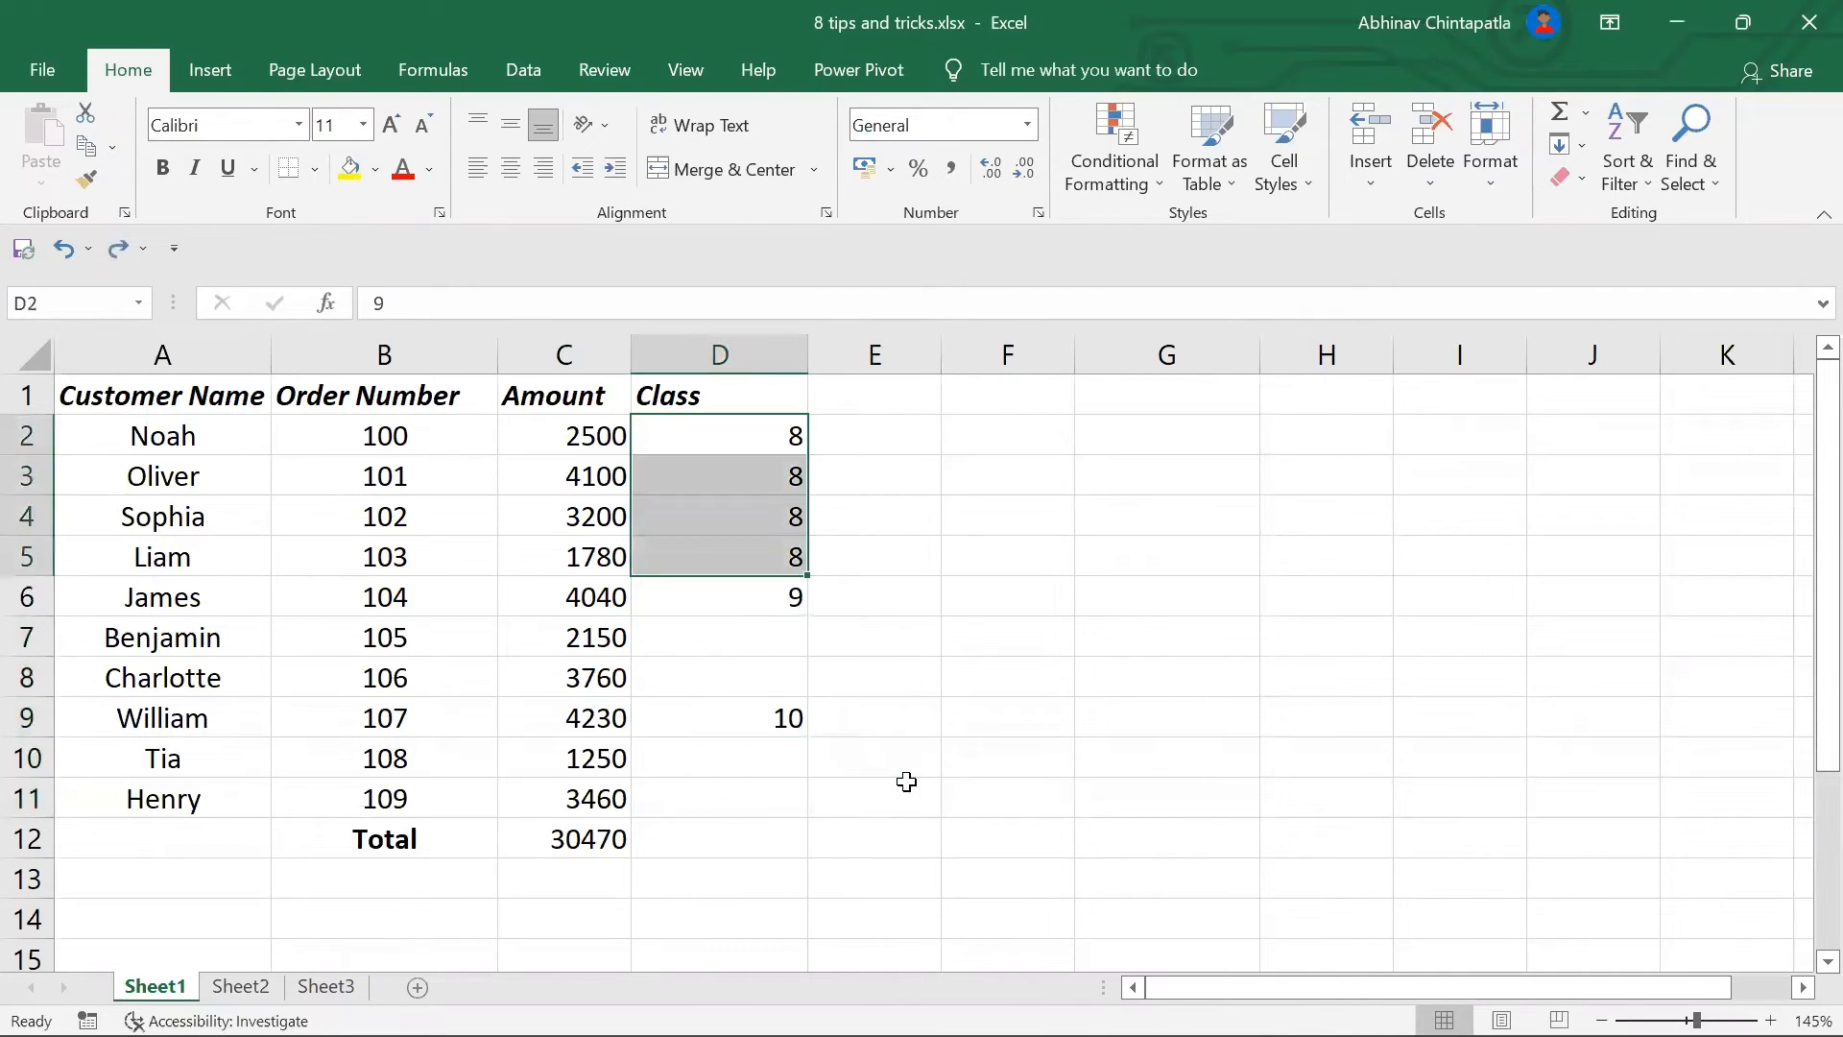
{"action": "left_click", "coordinate": [906, 781]}
{"action": "left_click_drag", "start_coordinate": [764, 432], "coordinate": [735, 802]}
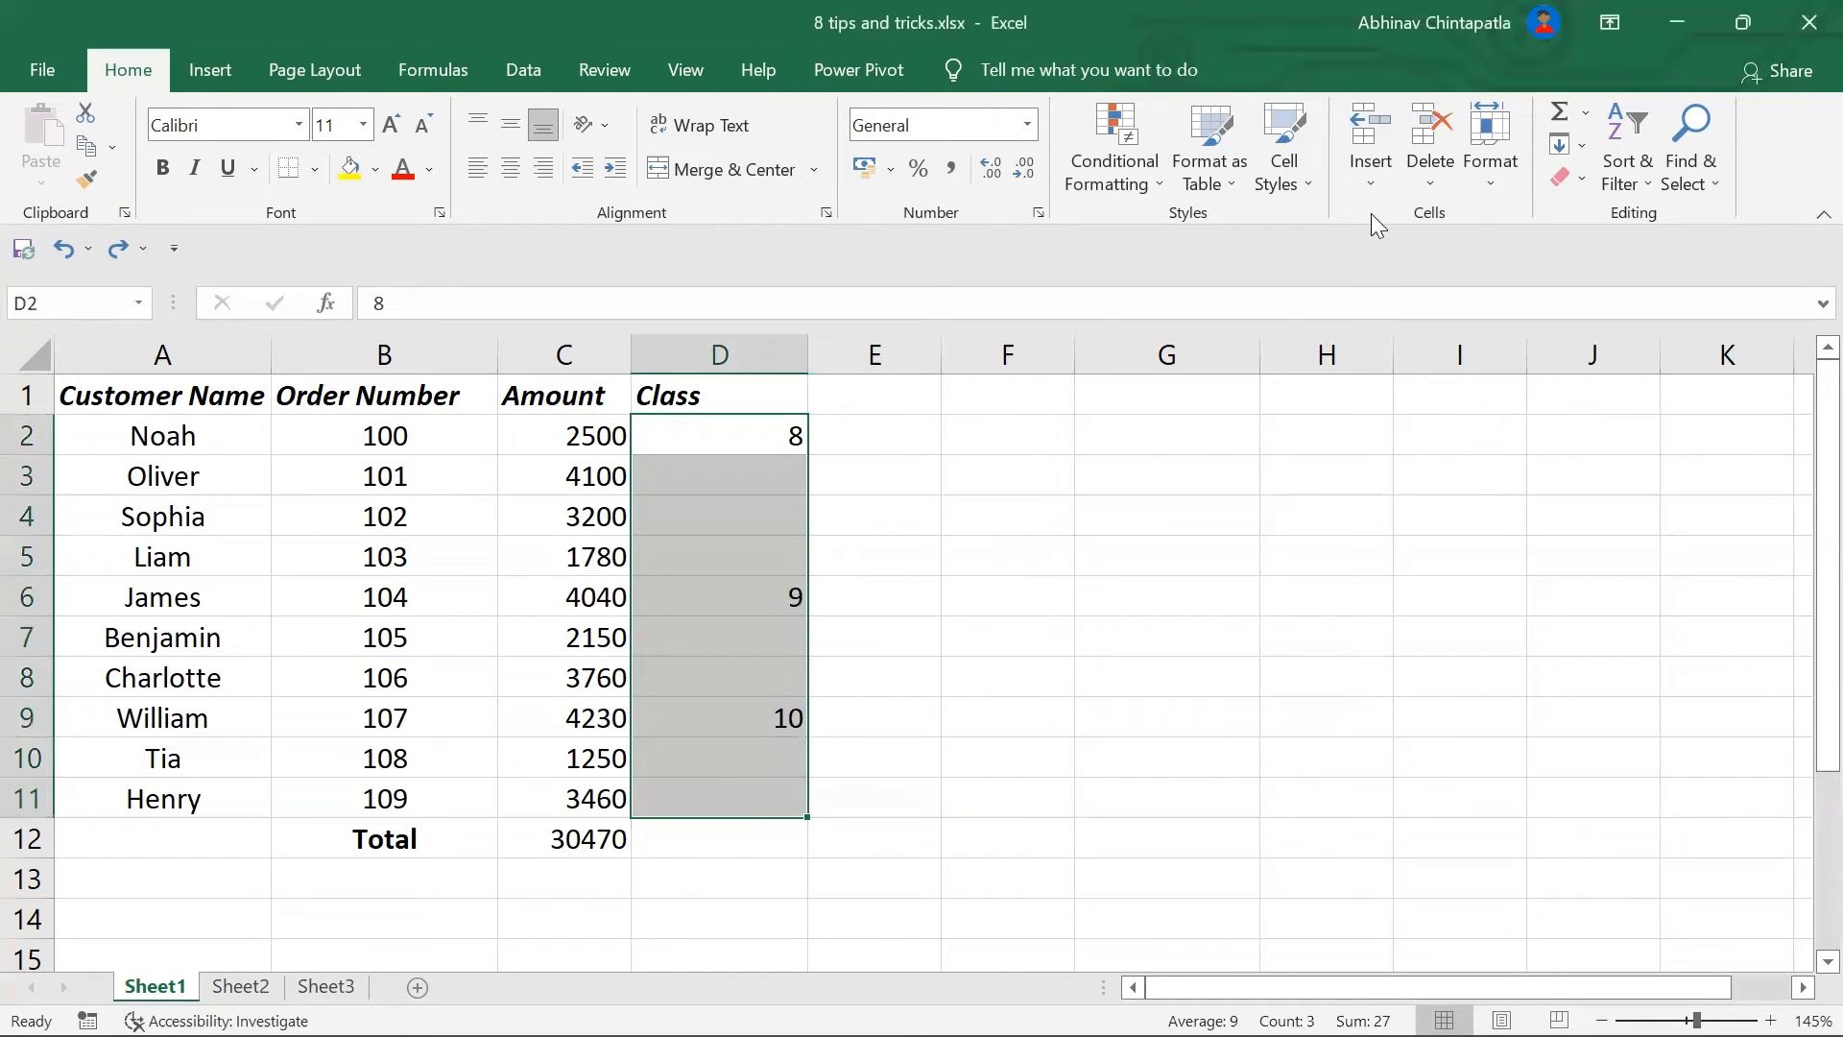
Step: Select only the blank Class cells via Find & Select > Go To Special > Blanks
{"action": "left_click", "coordinate": [1697, 185]}
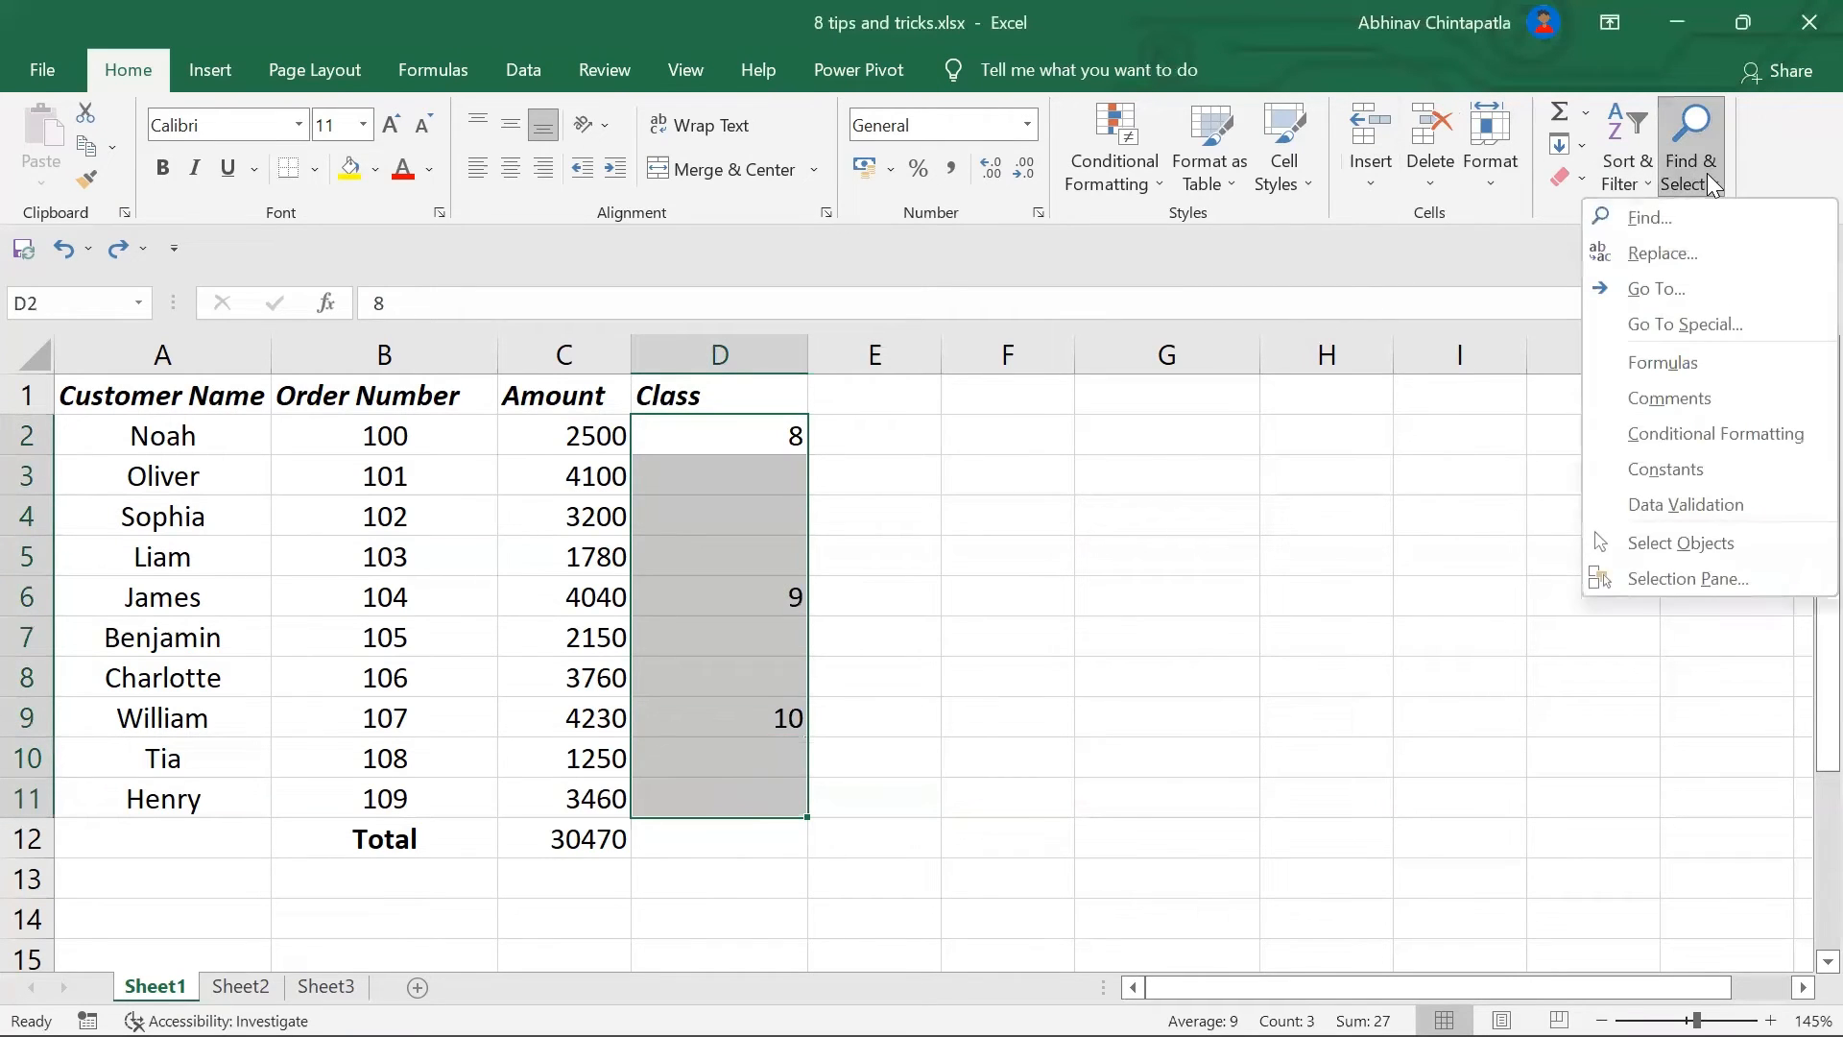
{"action": "left_click", "coordinate": [1682, 328]}
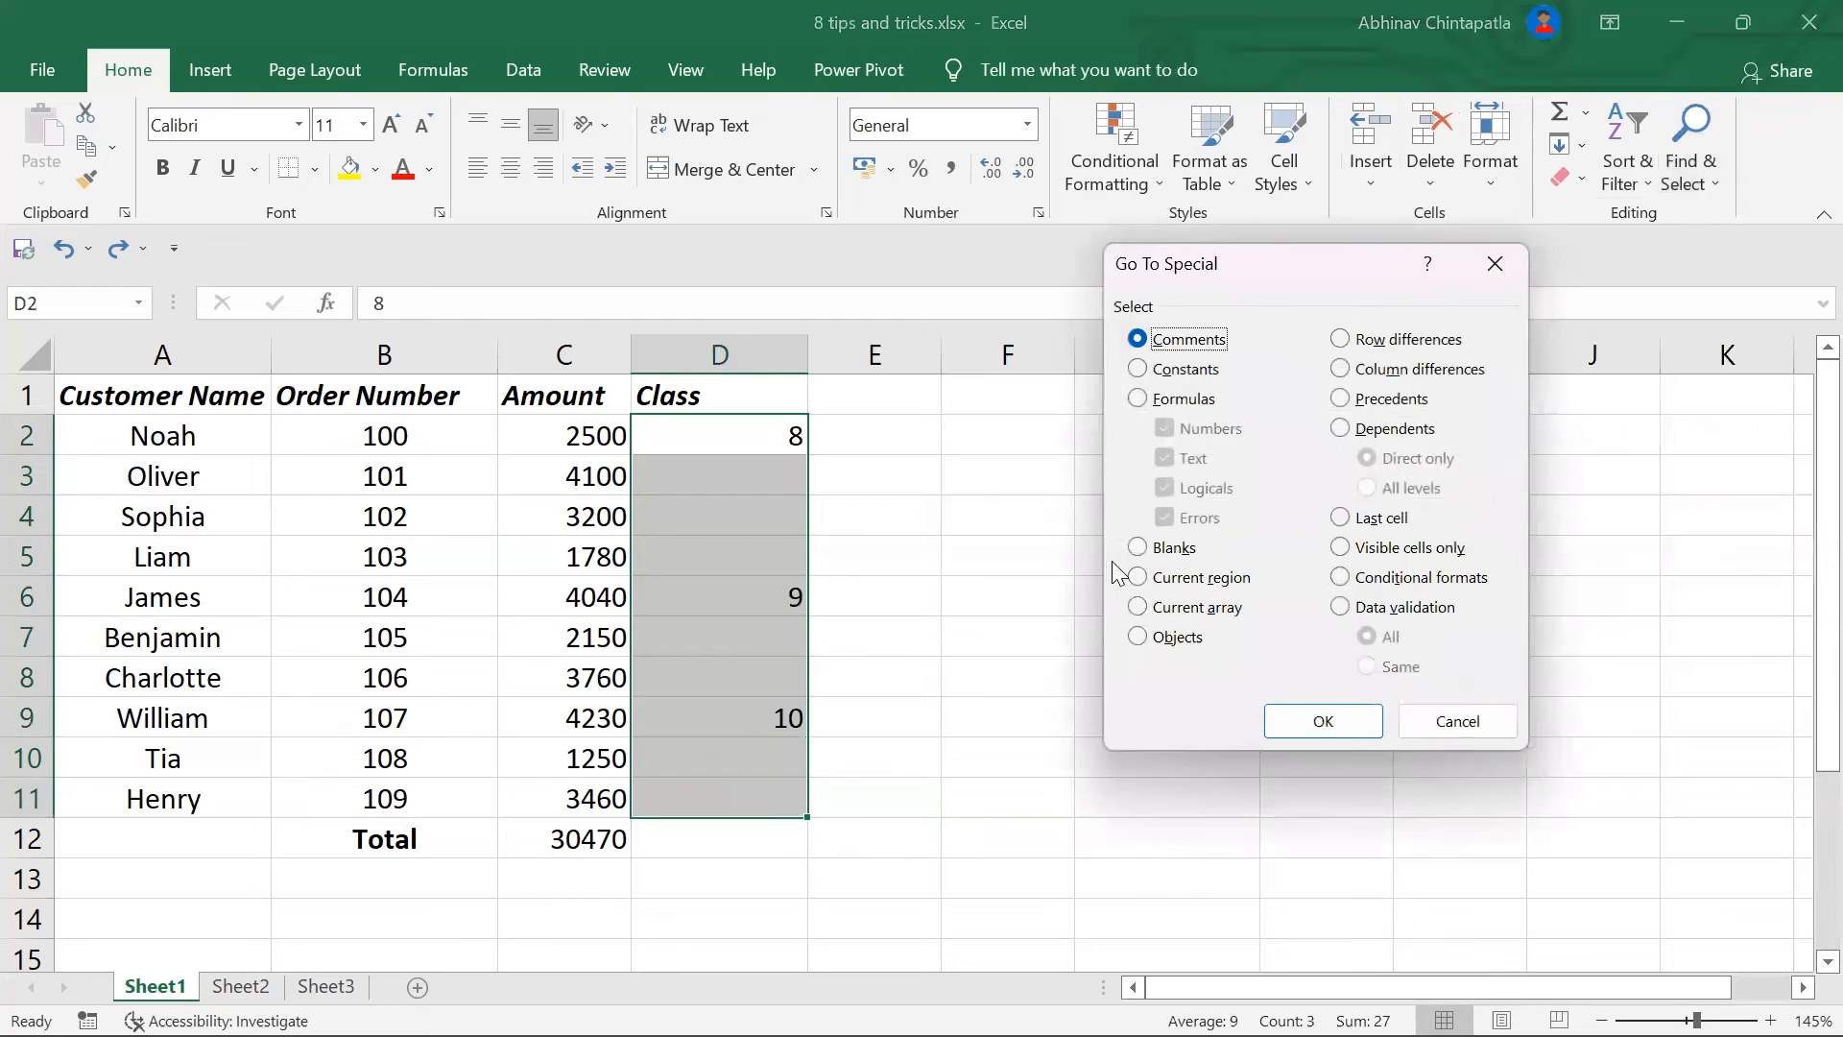
{"action": "left_click", "coordinate": [1174, 549]}
{"action": "left_click", "coordinate": [1323, 722]}
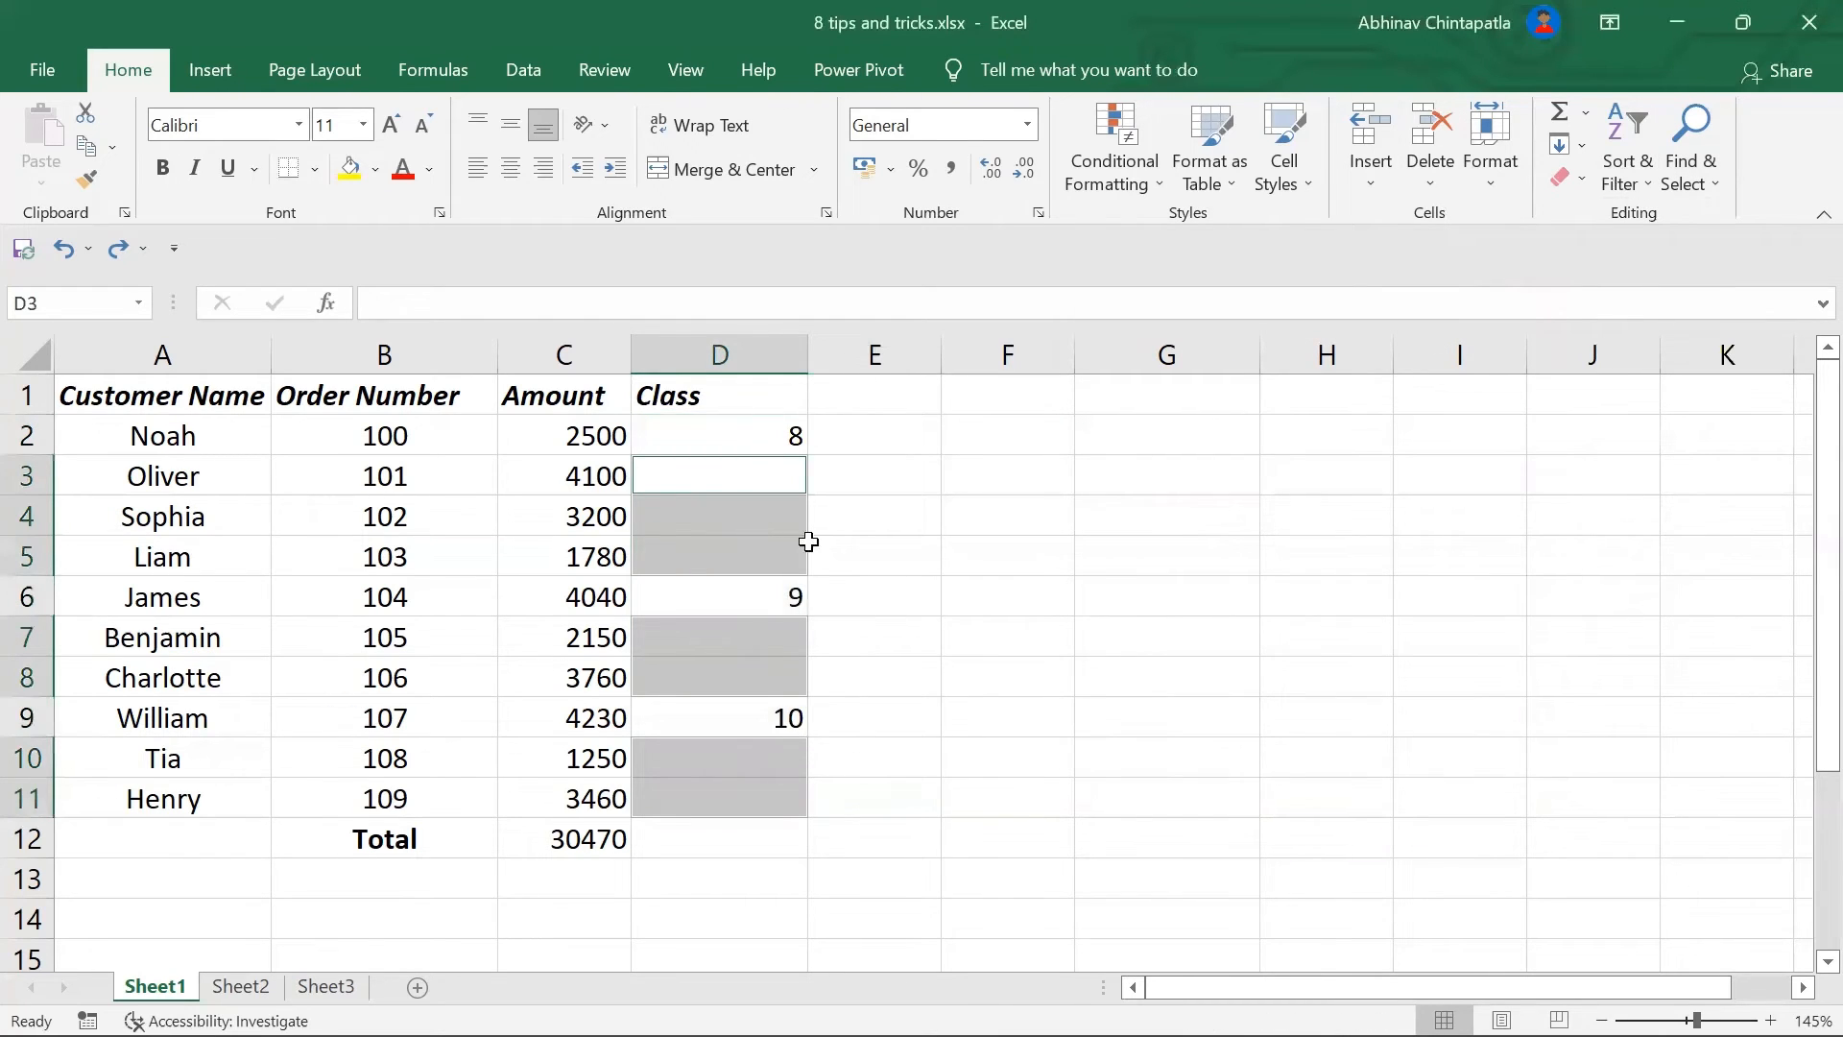
Step: Type the formula =D2 for the active blank cell D3
{"action": "left_click", "coordinate": [533, 305]}
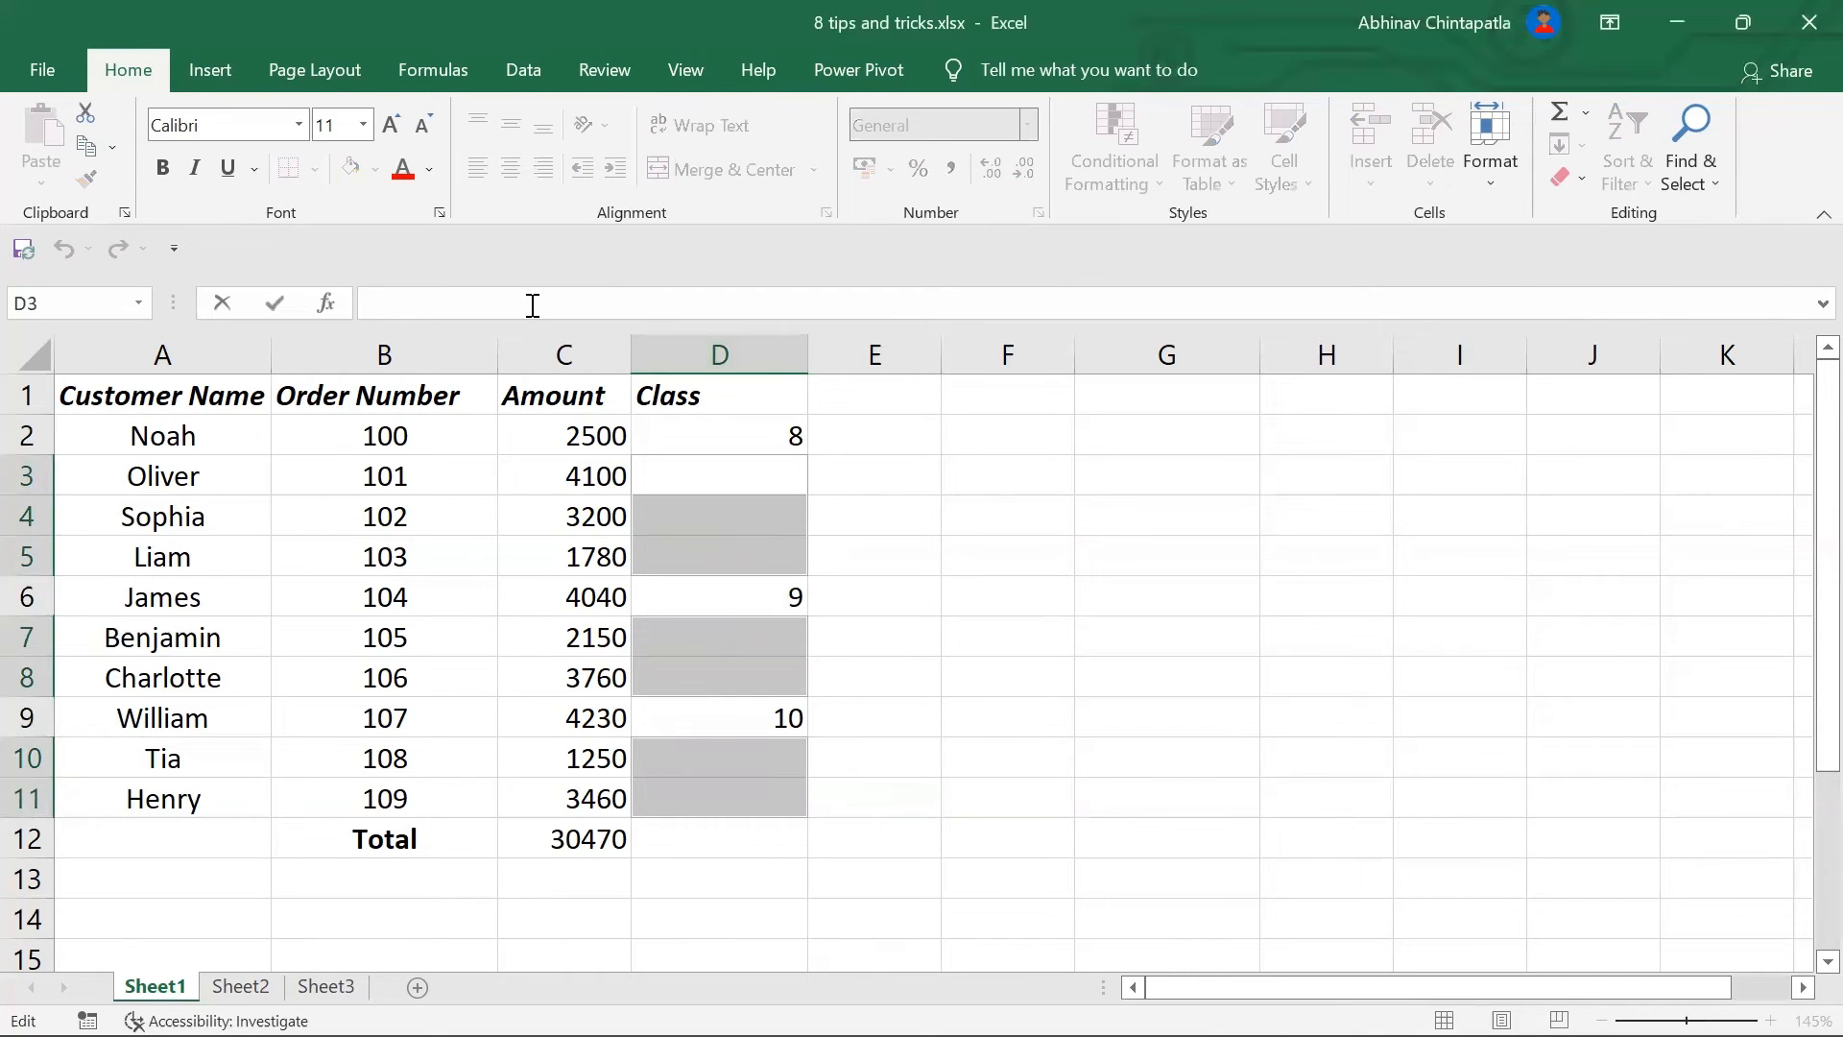
{"action": "type", "text": "D"}
{"action": "key", "text": "BackSpace"}
{"action": "key", "text": "BackSpace"}
{"action": "type", "text": "=D2"}
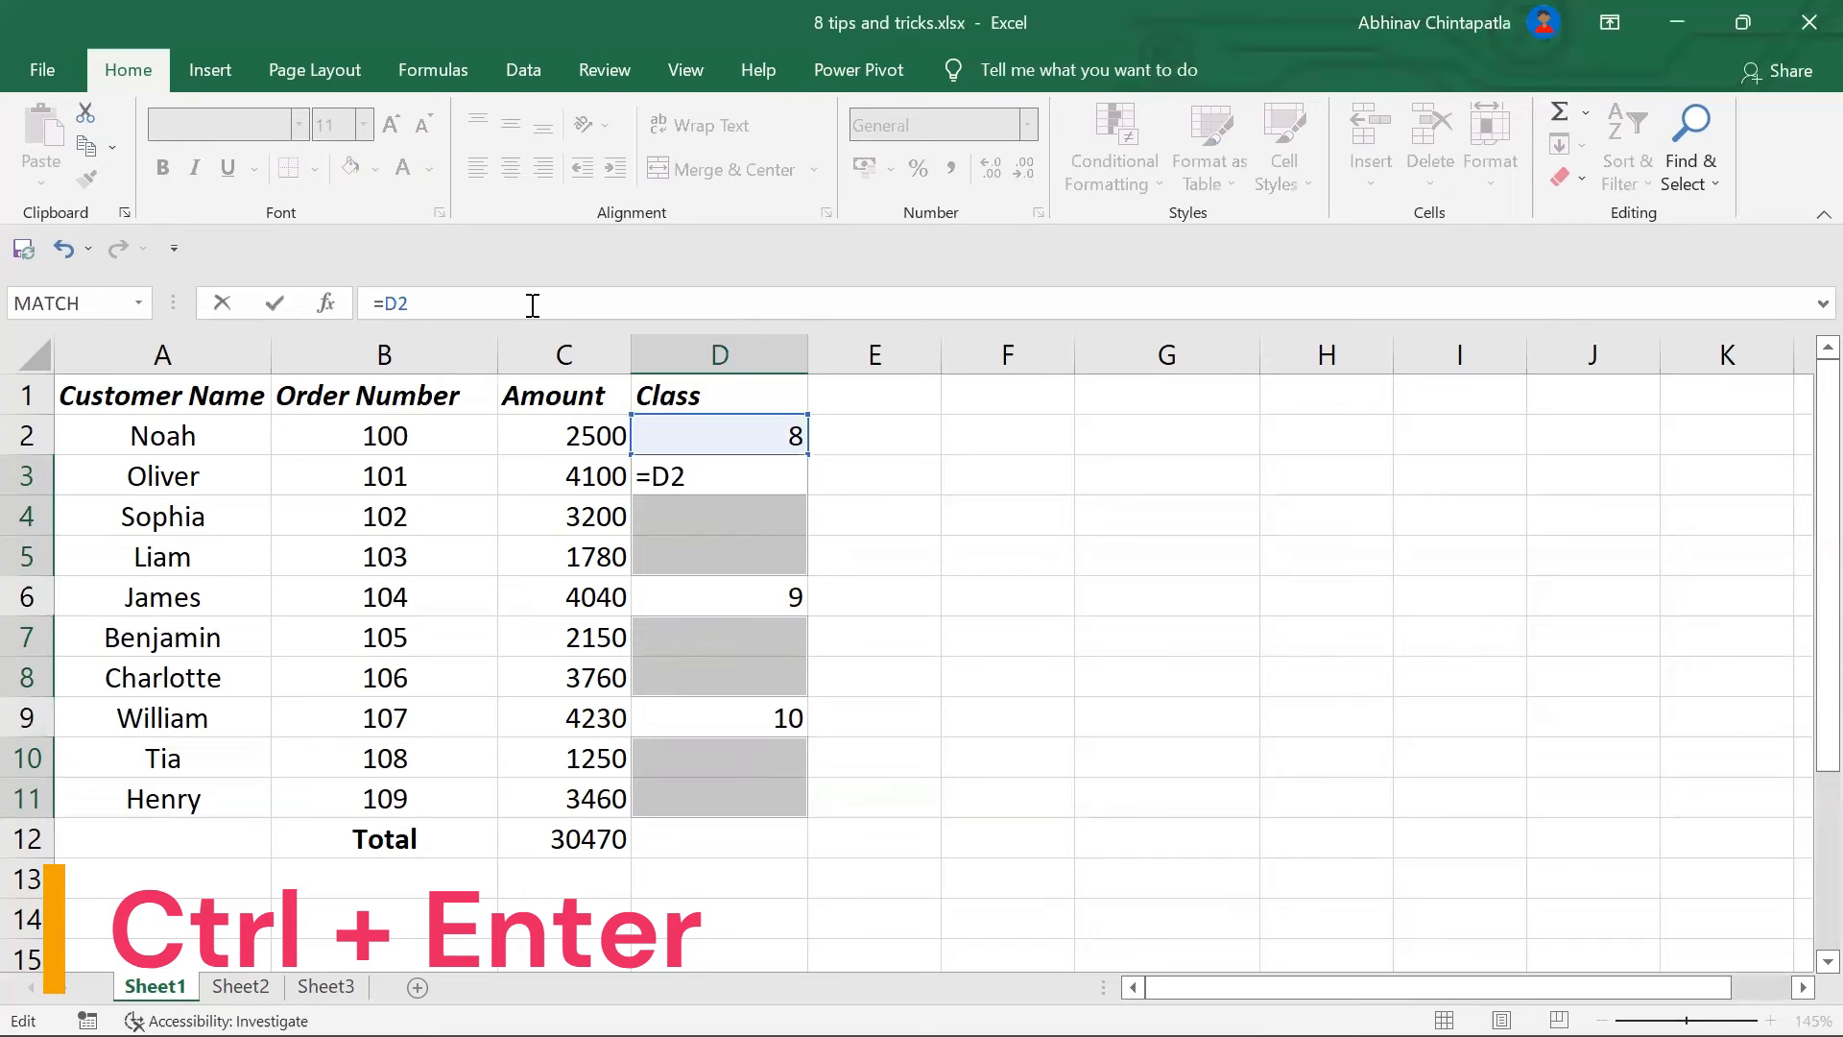
Step: Enter the cell-above formula into all blank Class cells at once, then check D2 through D7
{"action": "key", "text": "ctrl+Return"}
{"action": "left_click", "coordinate": [901, 587]}
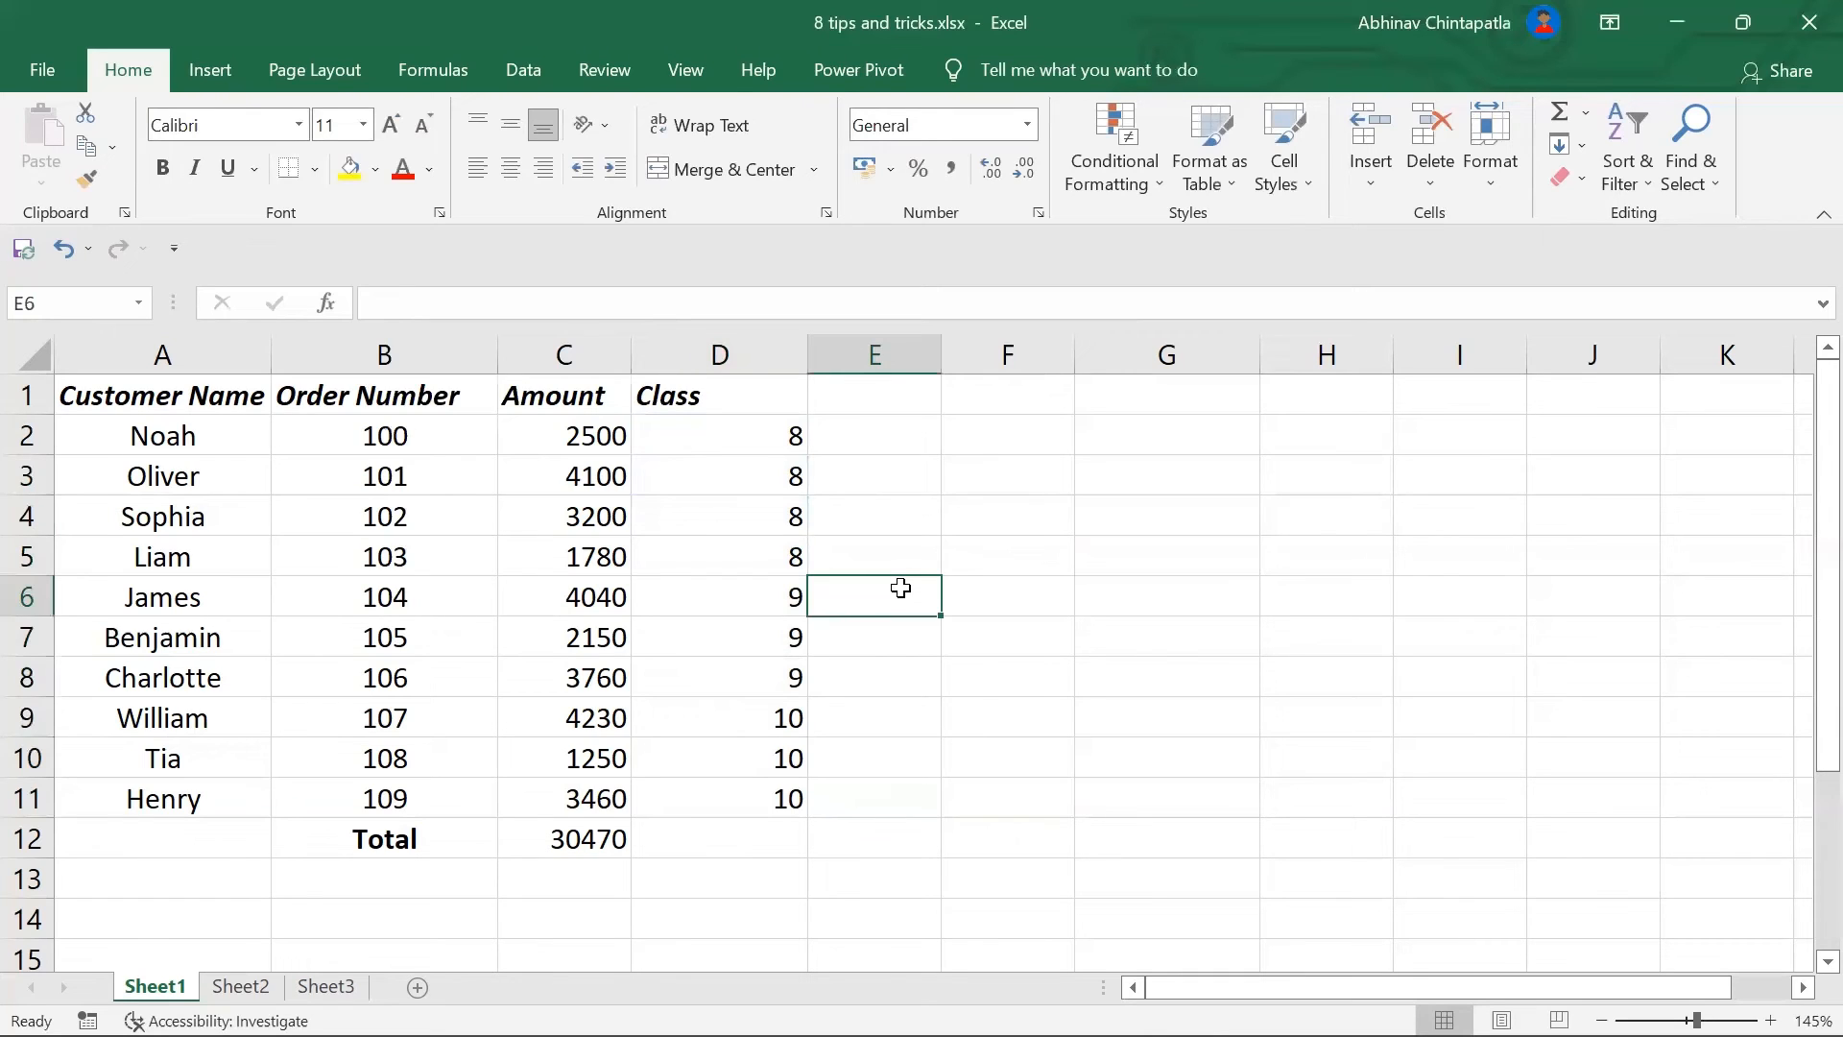
{"action": "left_click", "coordinate": [766, 437]}
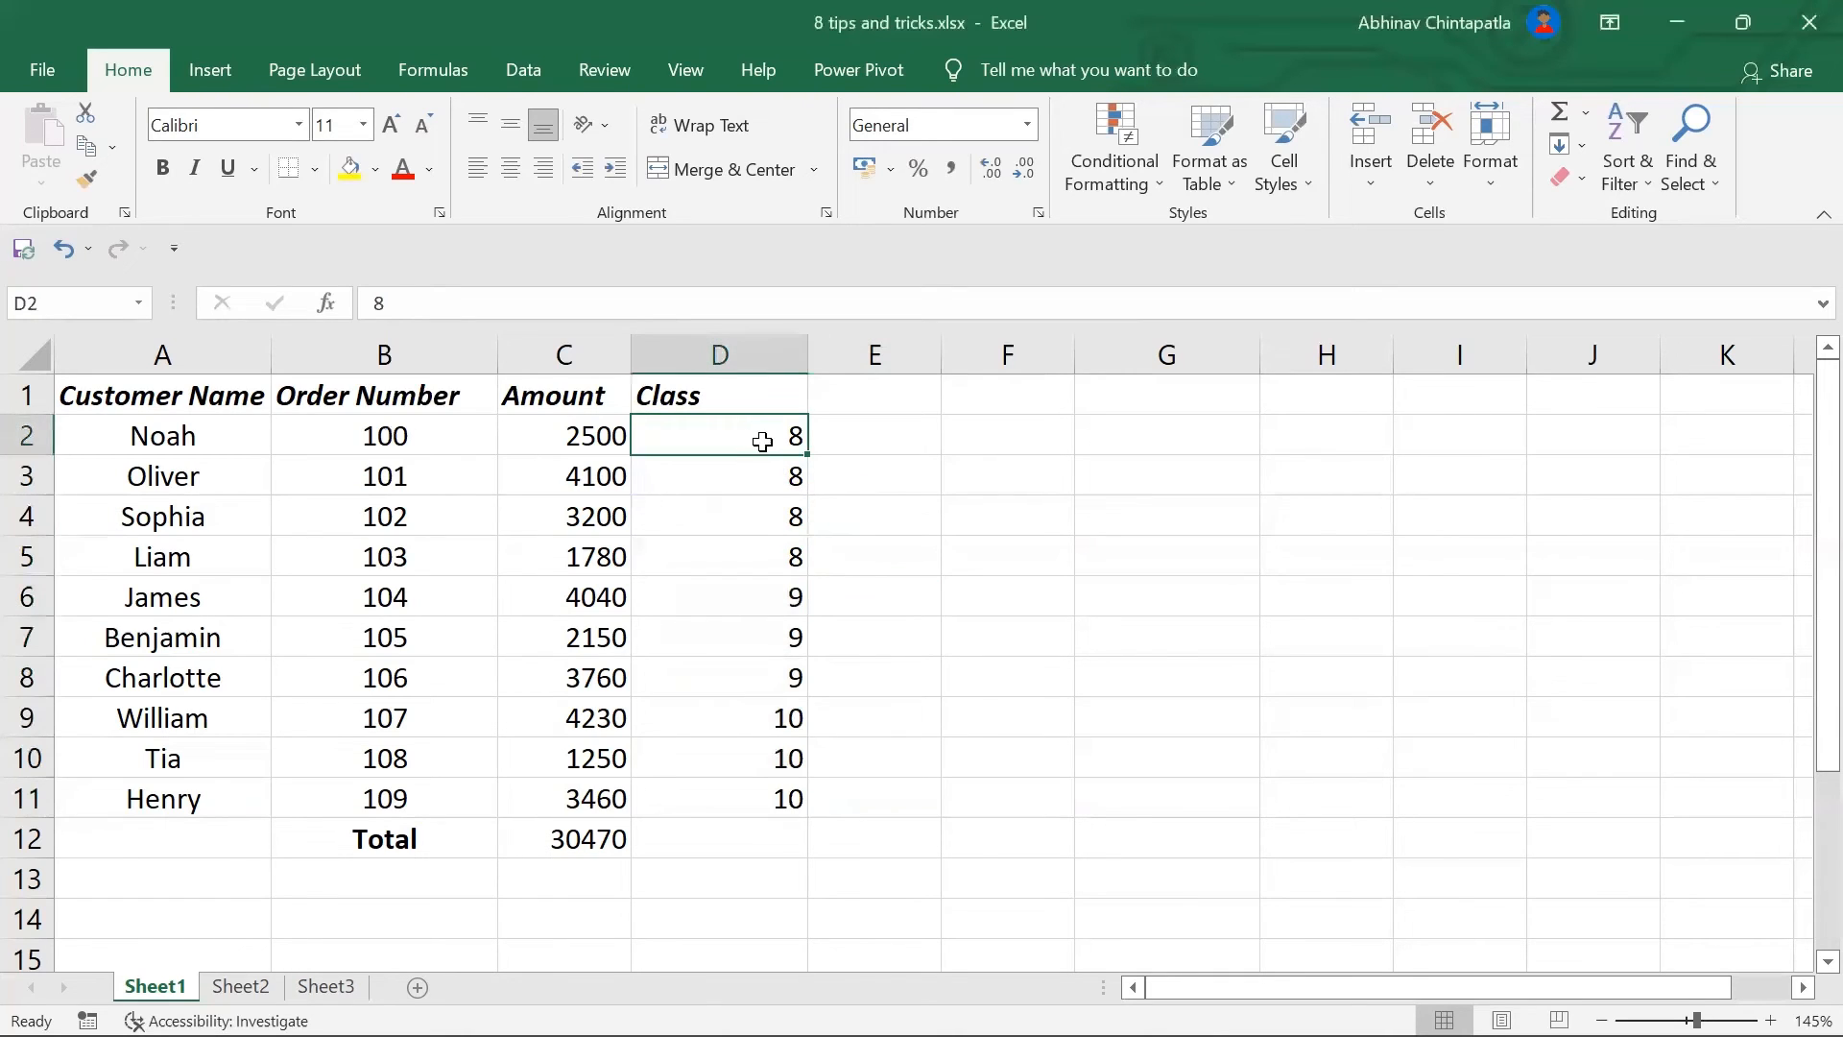
{"action": "left_click", "coordinate": [762, 468]}
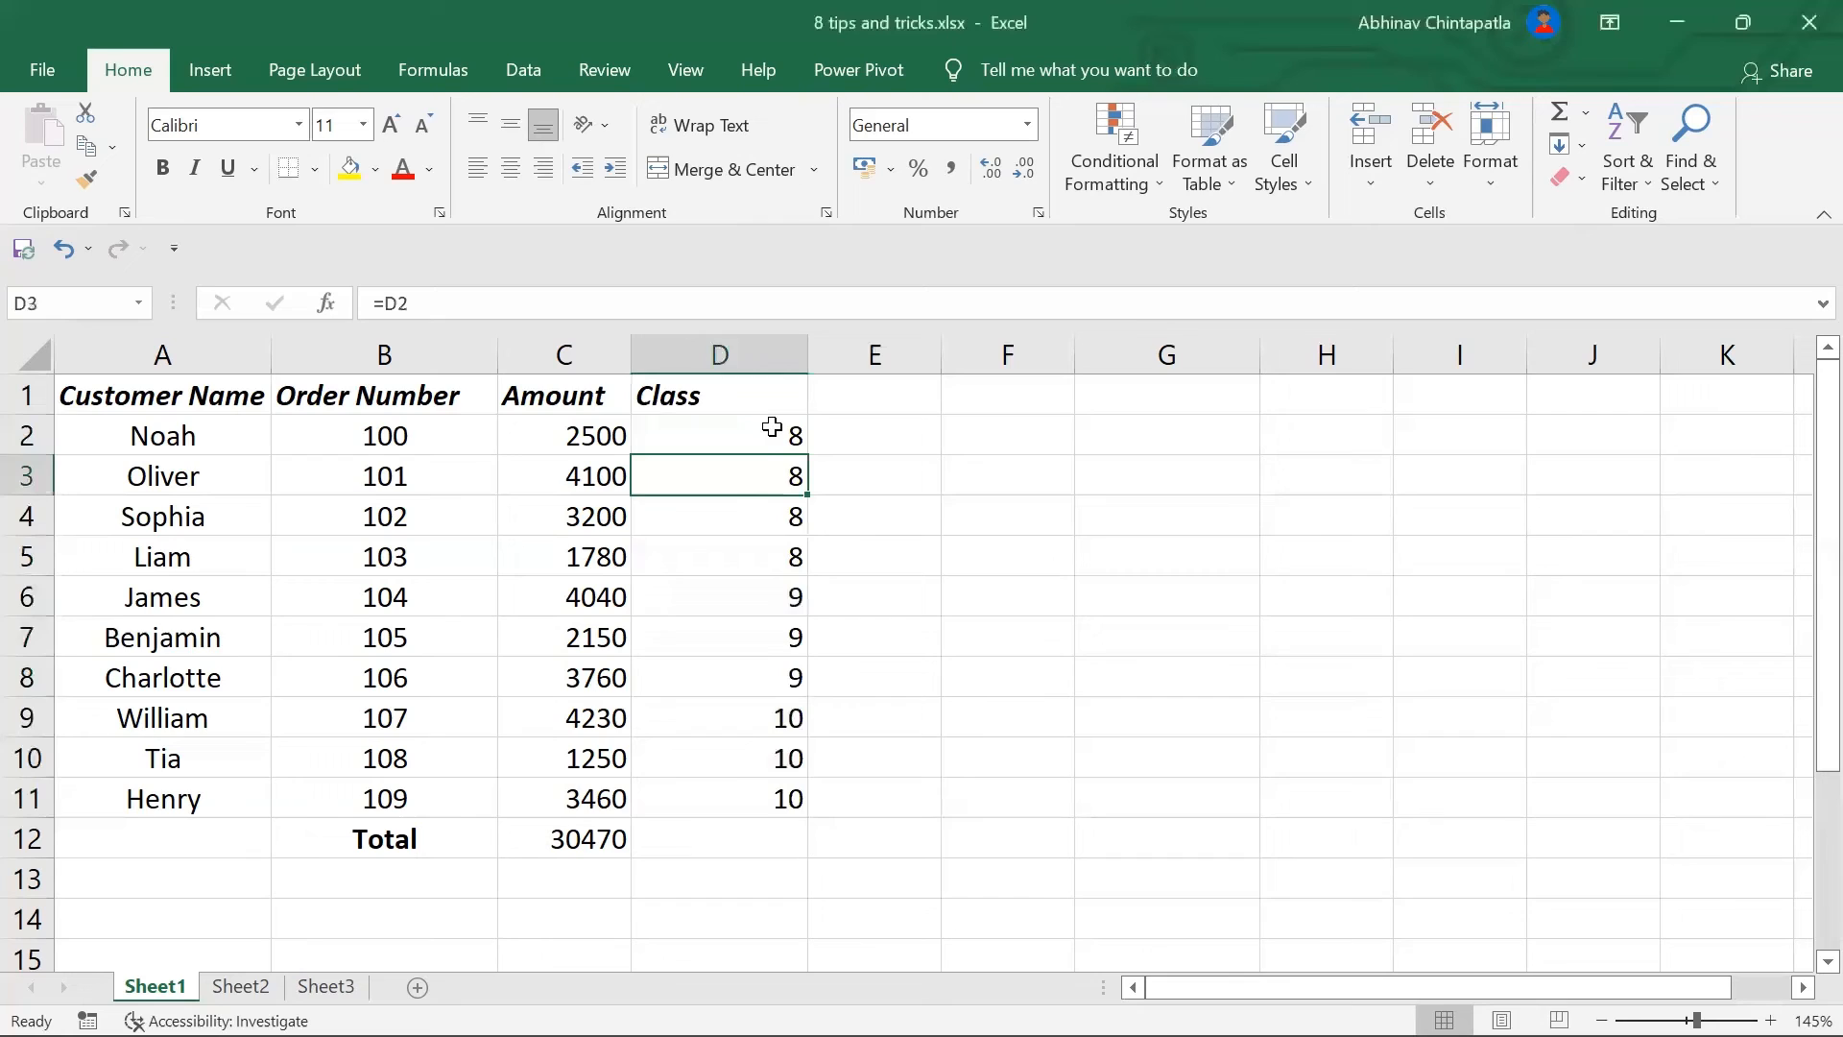
{"action": "left_click", "coordinate": [772, 510]}
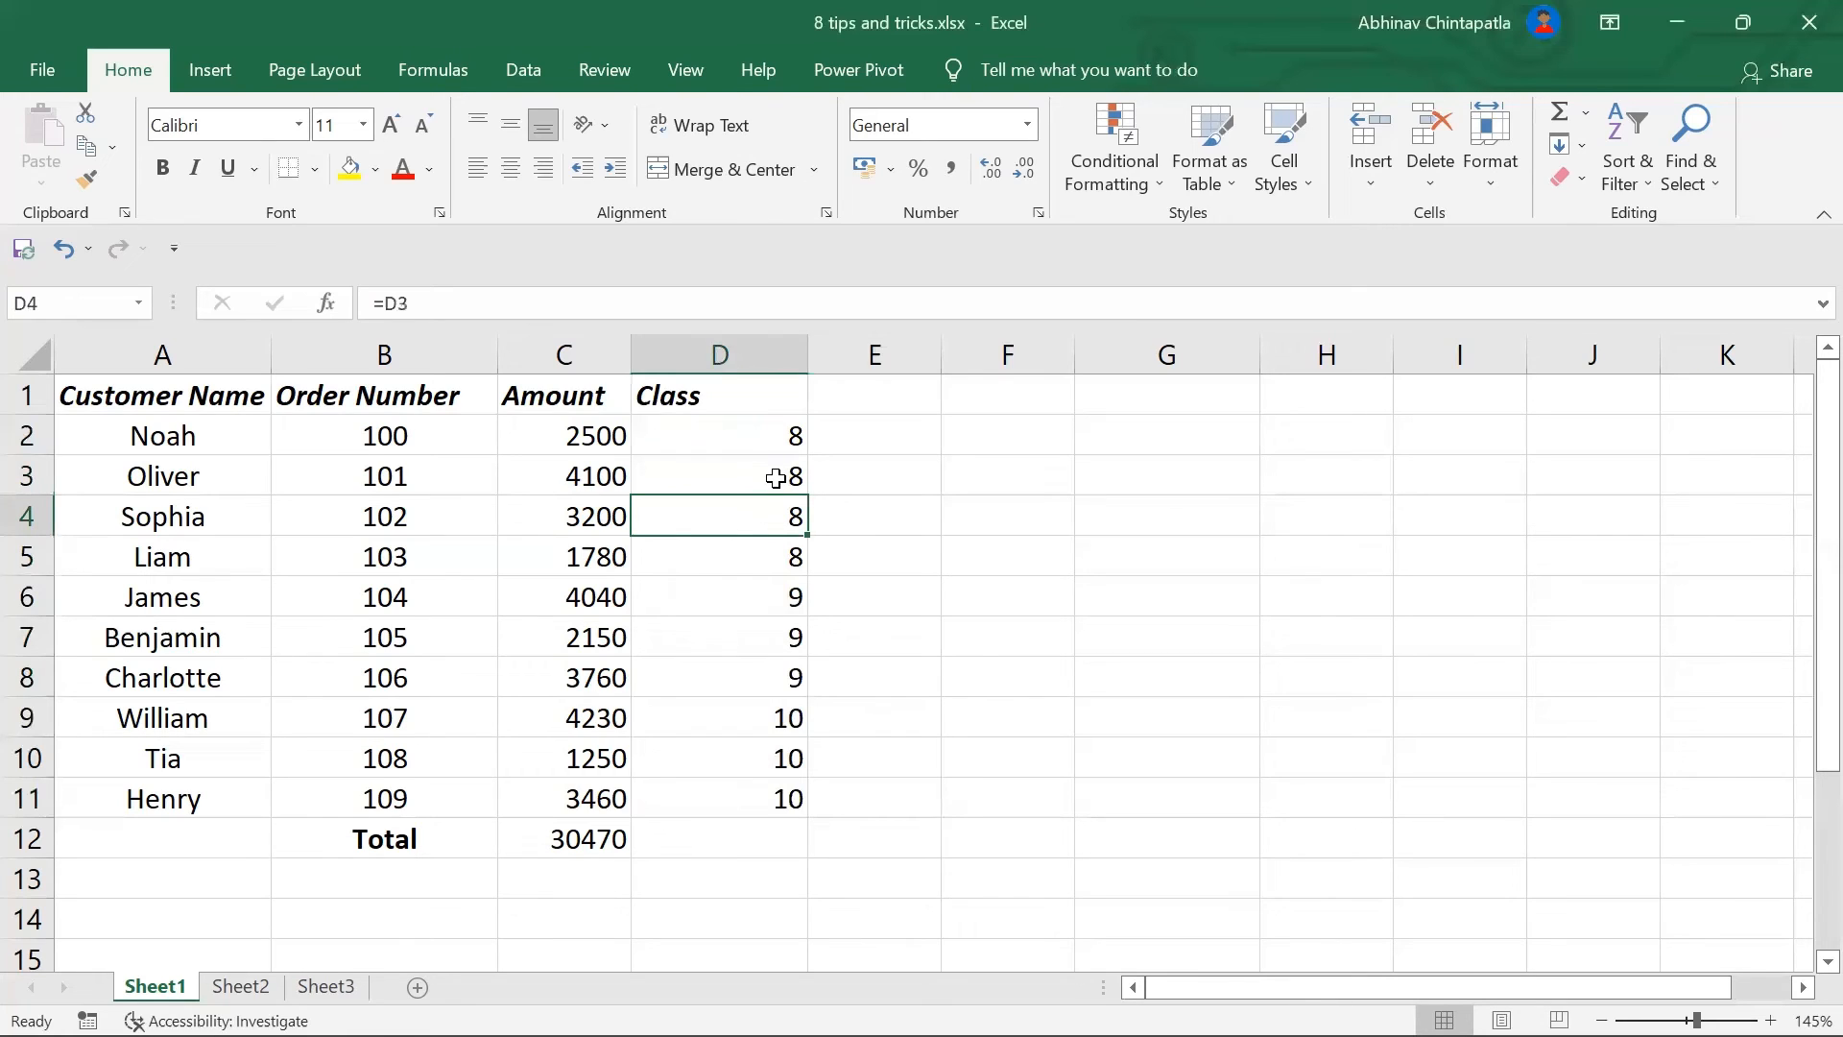
{"action": "left_click", "coordinate": [763, 542]}
{"action": "left_click", "coordinate": [762, 596]}
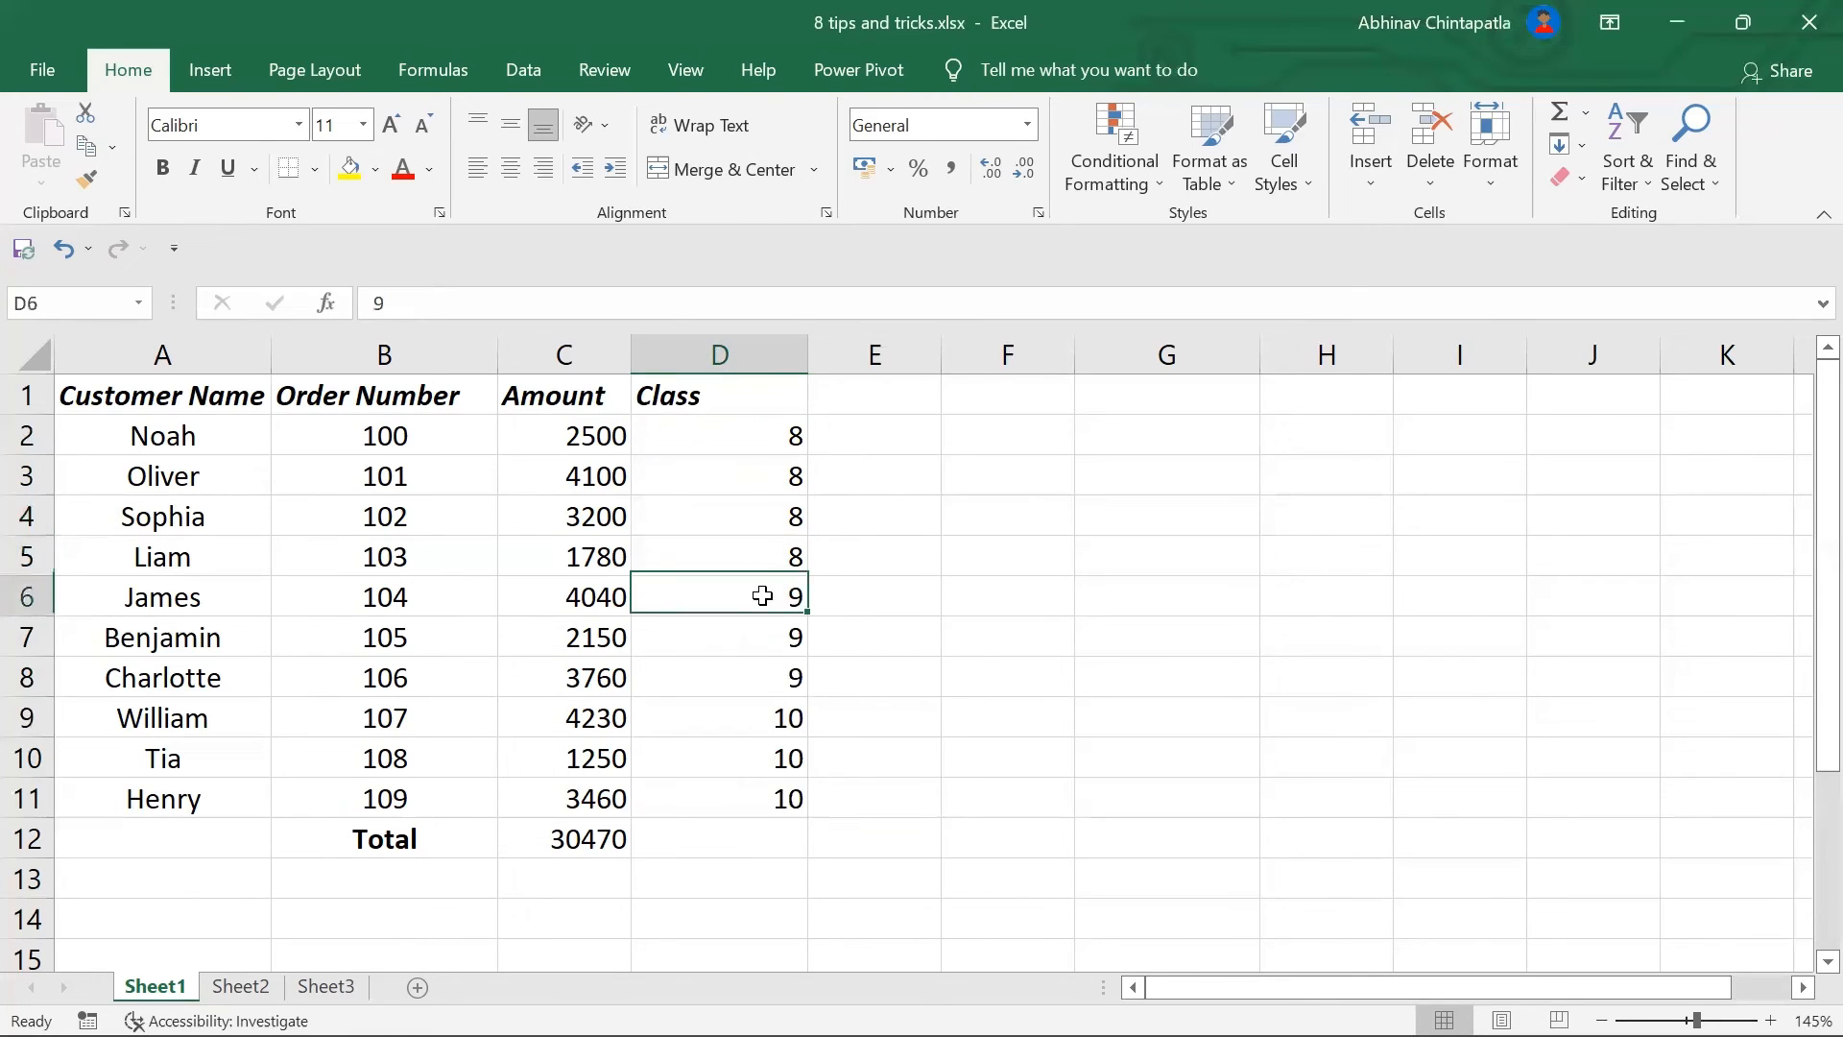
{"action": "left_click", "coordinate": [793, 639]}
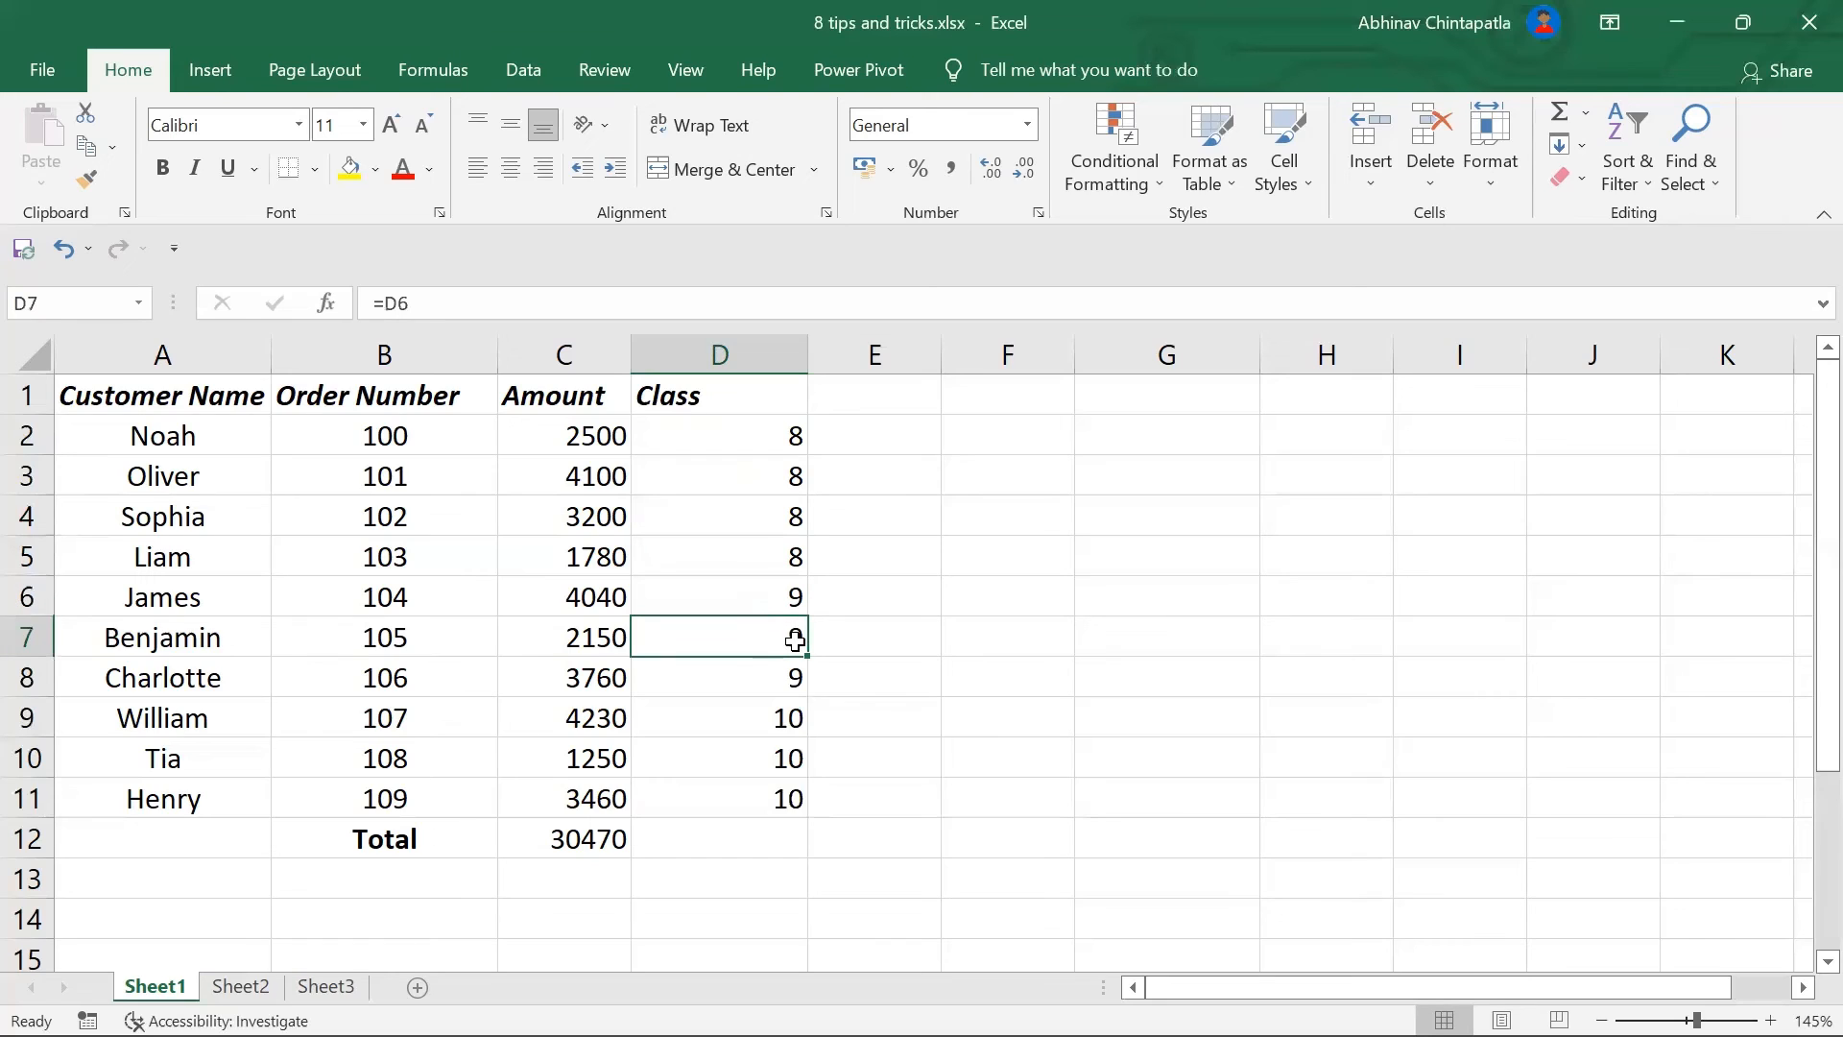